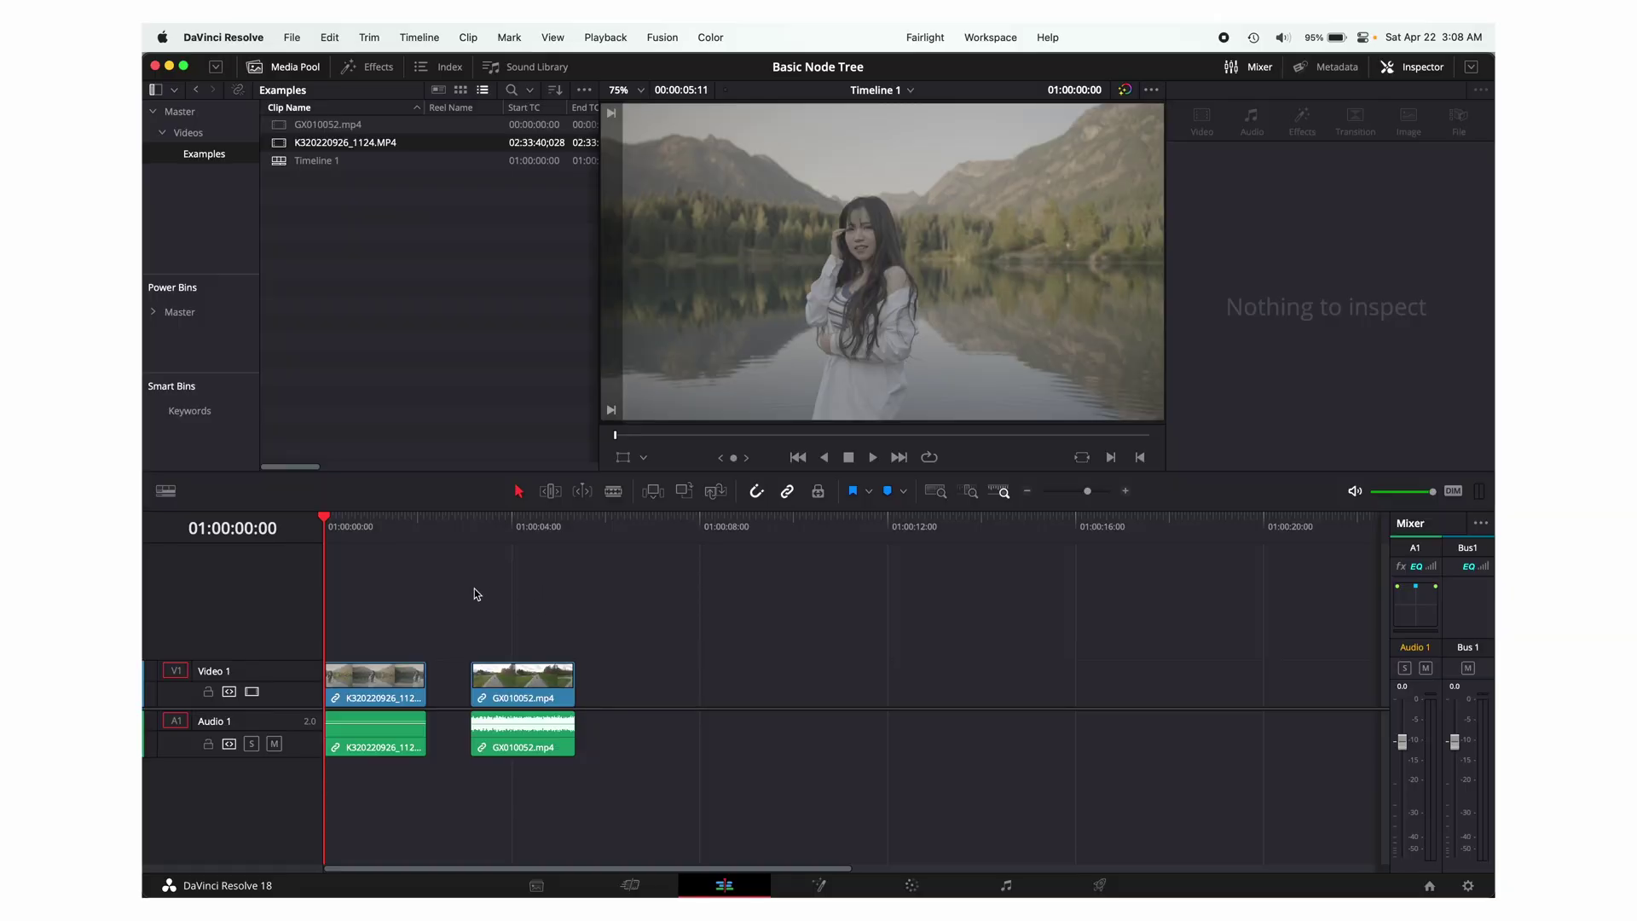
# Preview both timeline clips, reselect K320220926_1124.MP4 and move it to the Color page
pyautogui.click(375, 676)
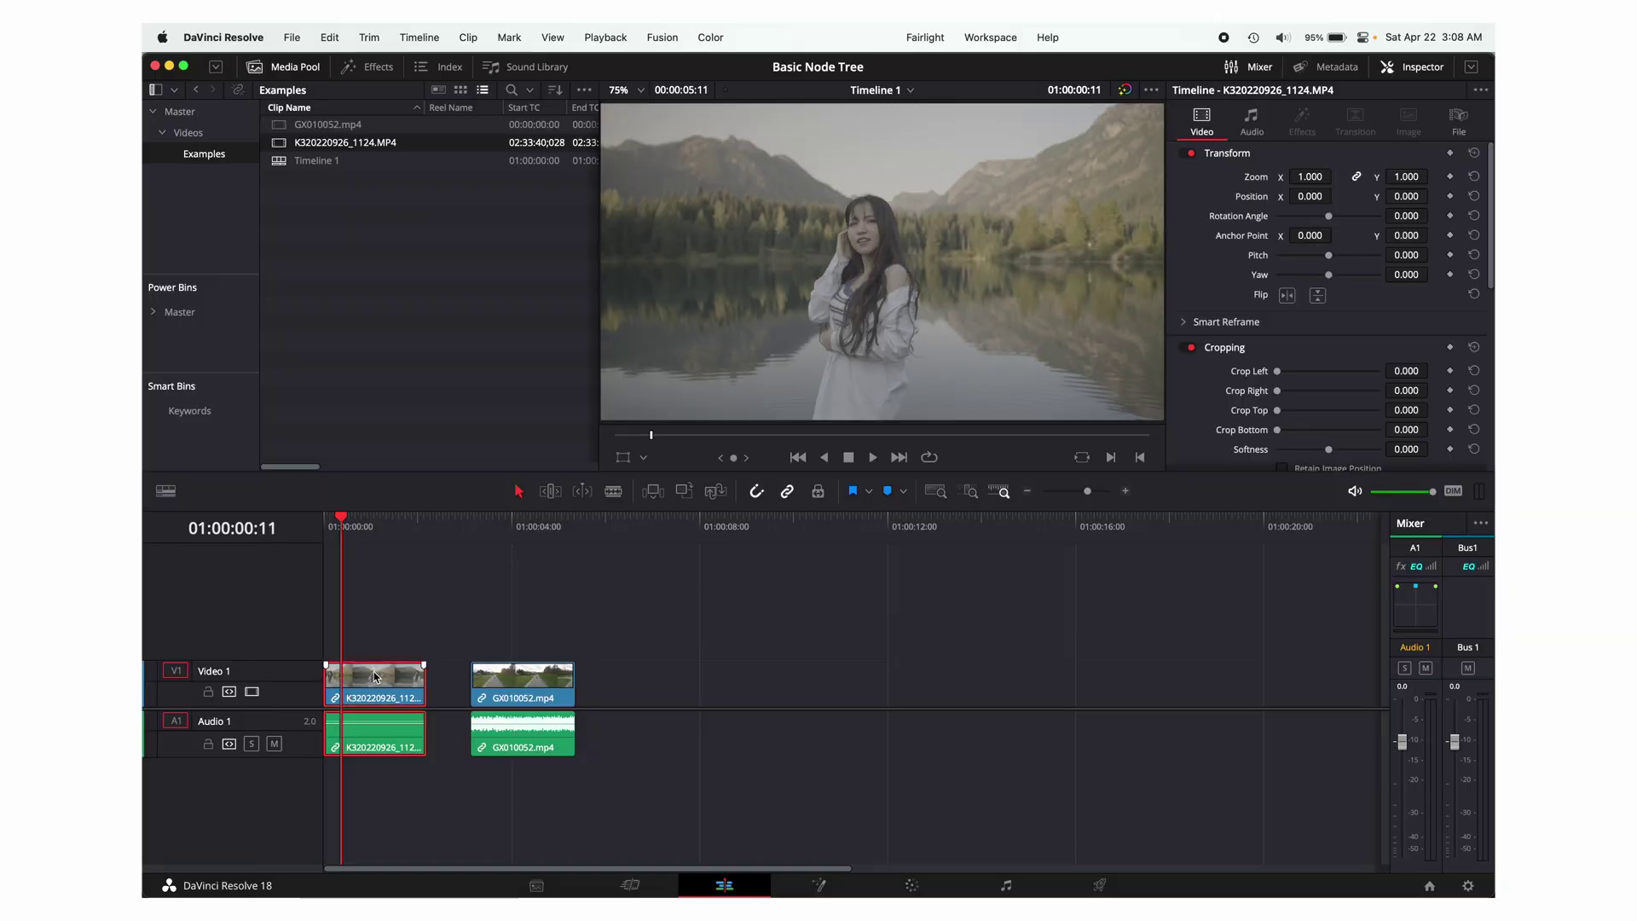
pyautogui.click(477, 528)
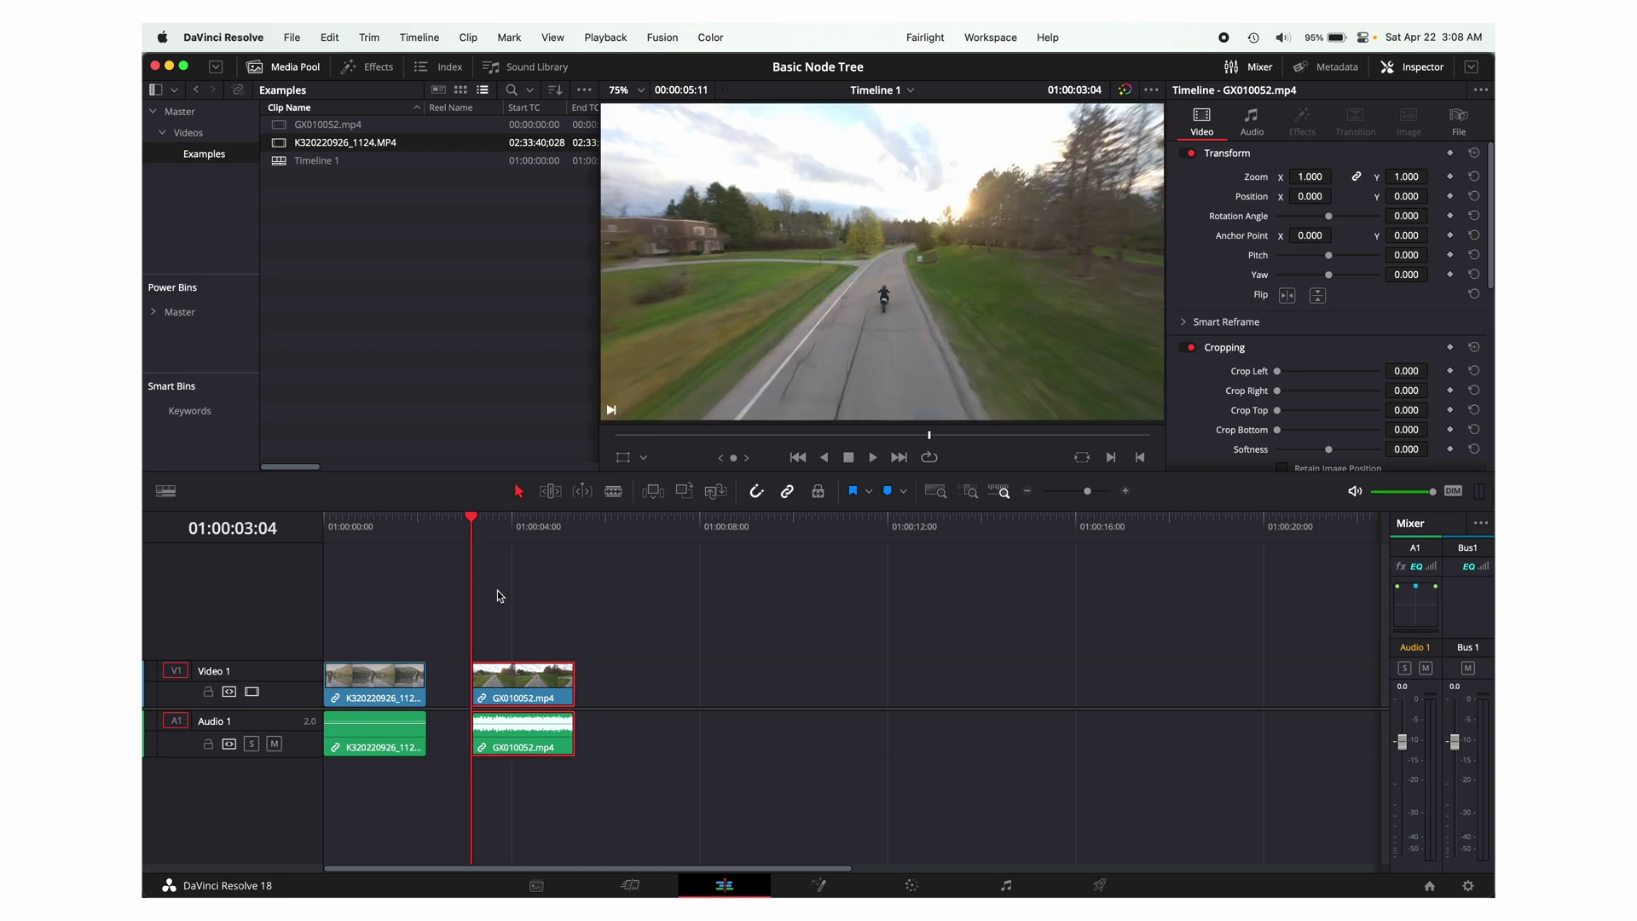
pyautogui.click(321, 525)
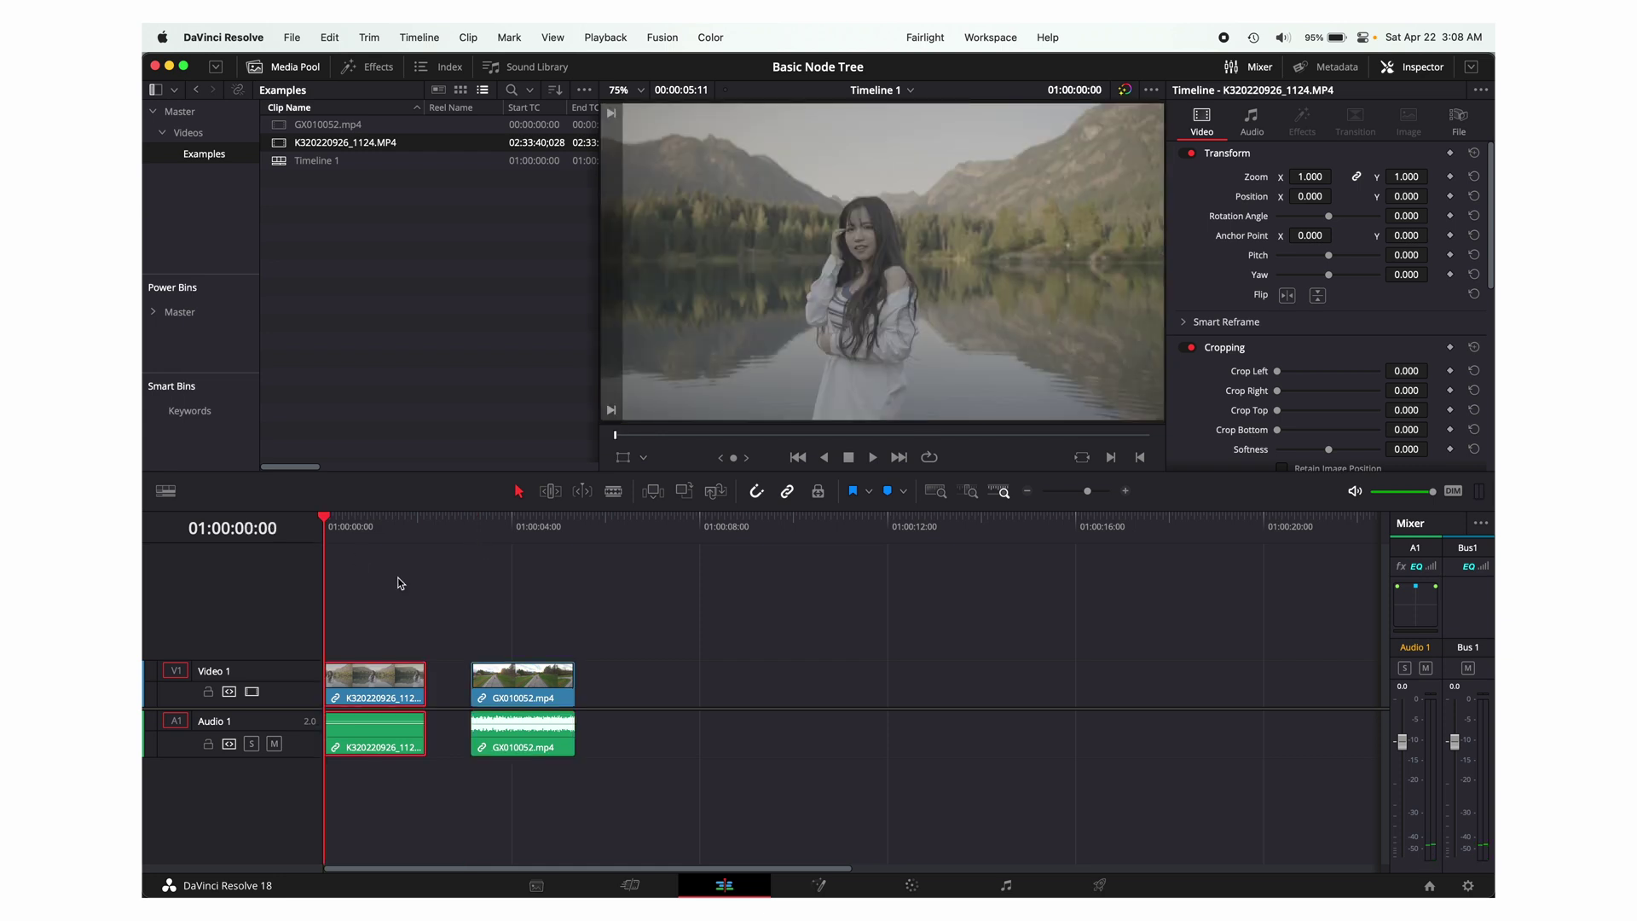
pyautogui.click(913, 884)
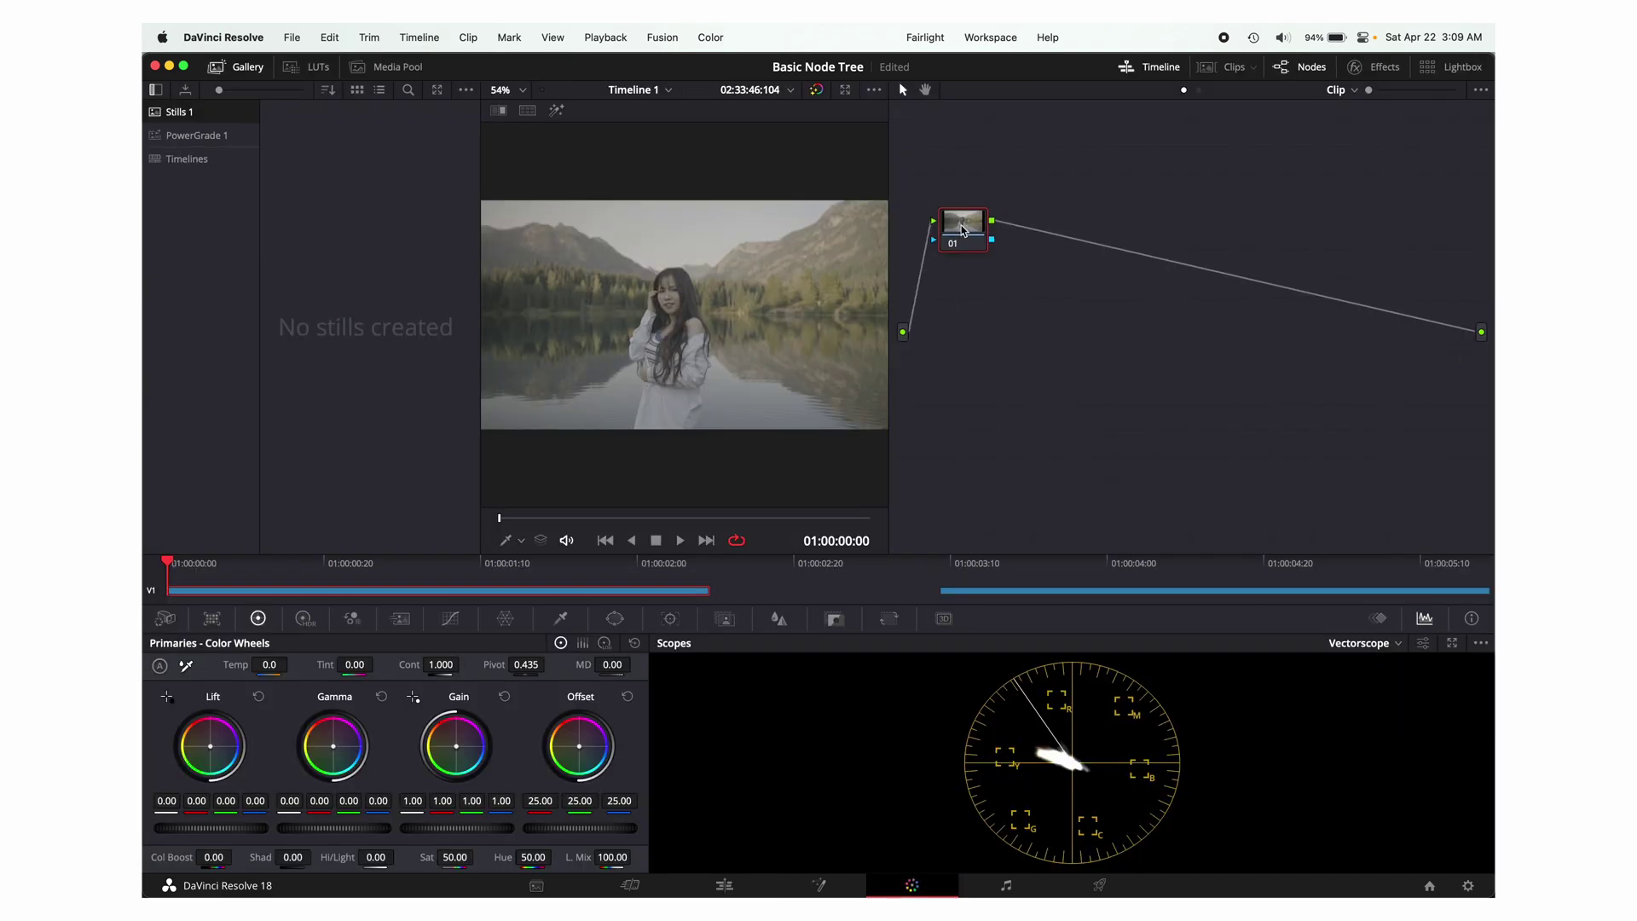
# Add a serial node and apply Color Space Transform to nodes 01 and 02
pyautogui.hotkey('alt', 's')
pyautogui.click(1375, 67)
pyautogui.moveTo(1300, 375); pyautogui.dragTo(906, 224)
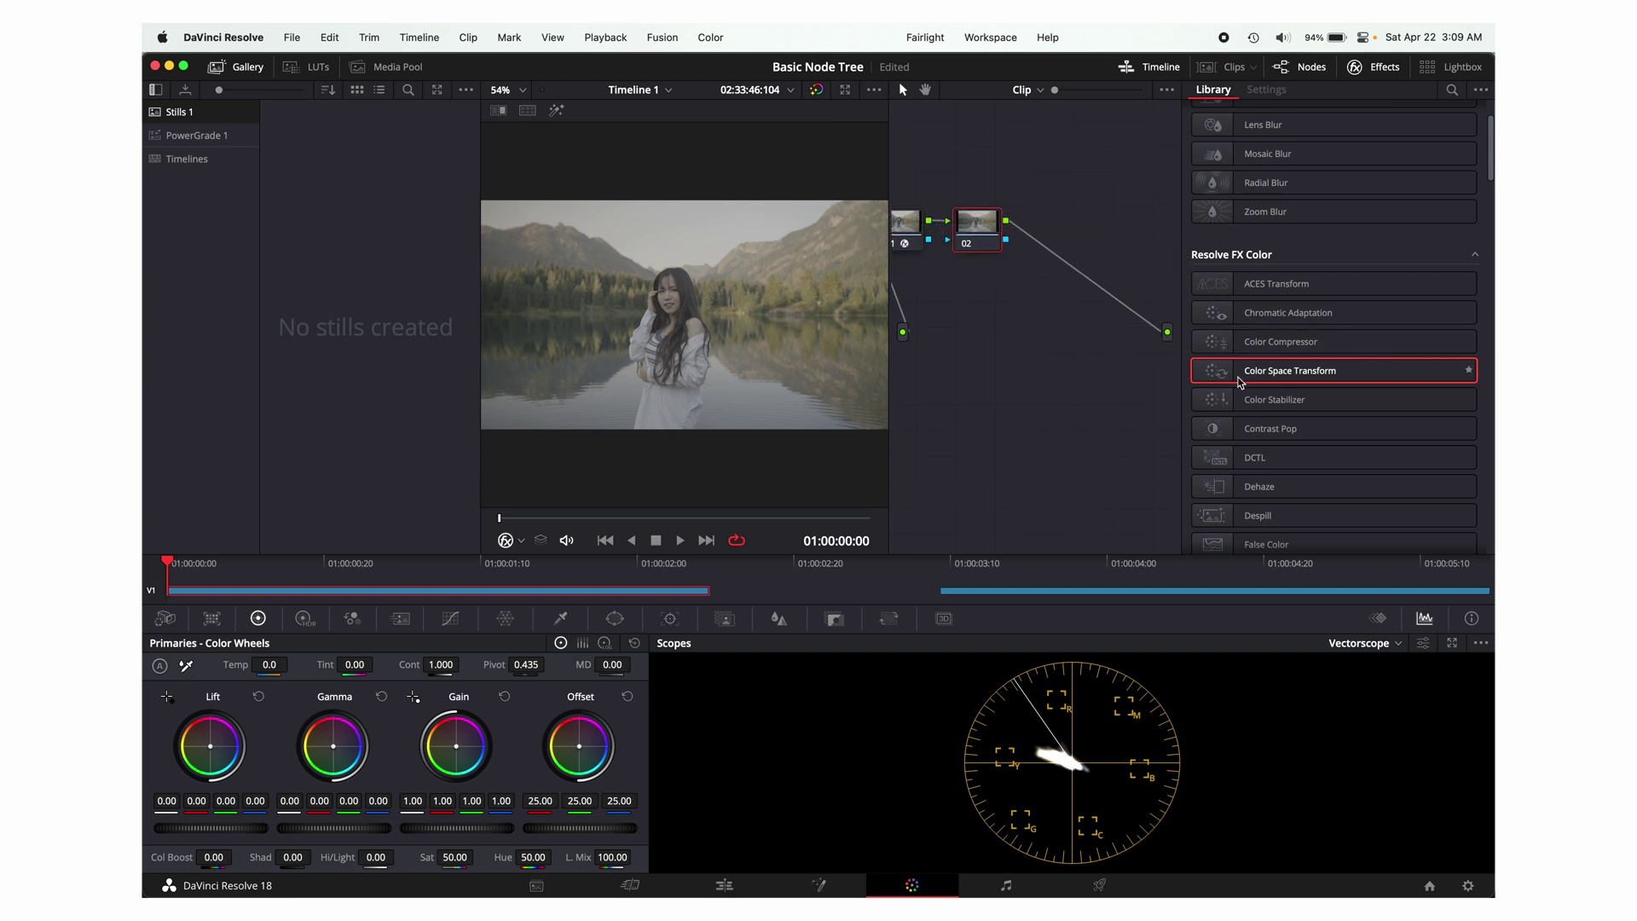
pyautogui.moveTo(1238, 381); pyautogui.dragTo(980, 239)
# Set node 01's input to Sony S-Gamut3.Cine color space with Sony S-Log3 gamma
pyautogui.click(972, 239)
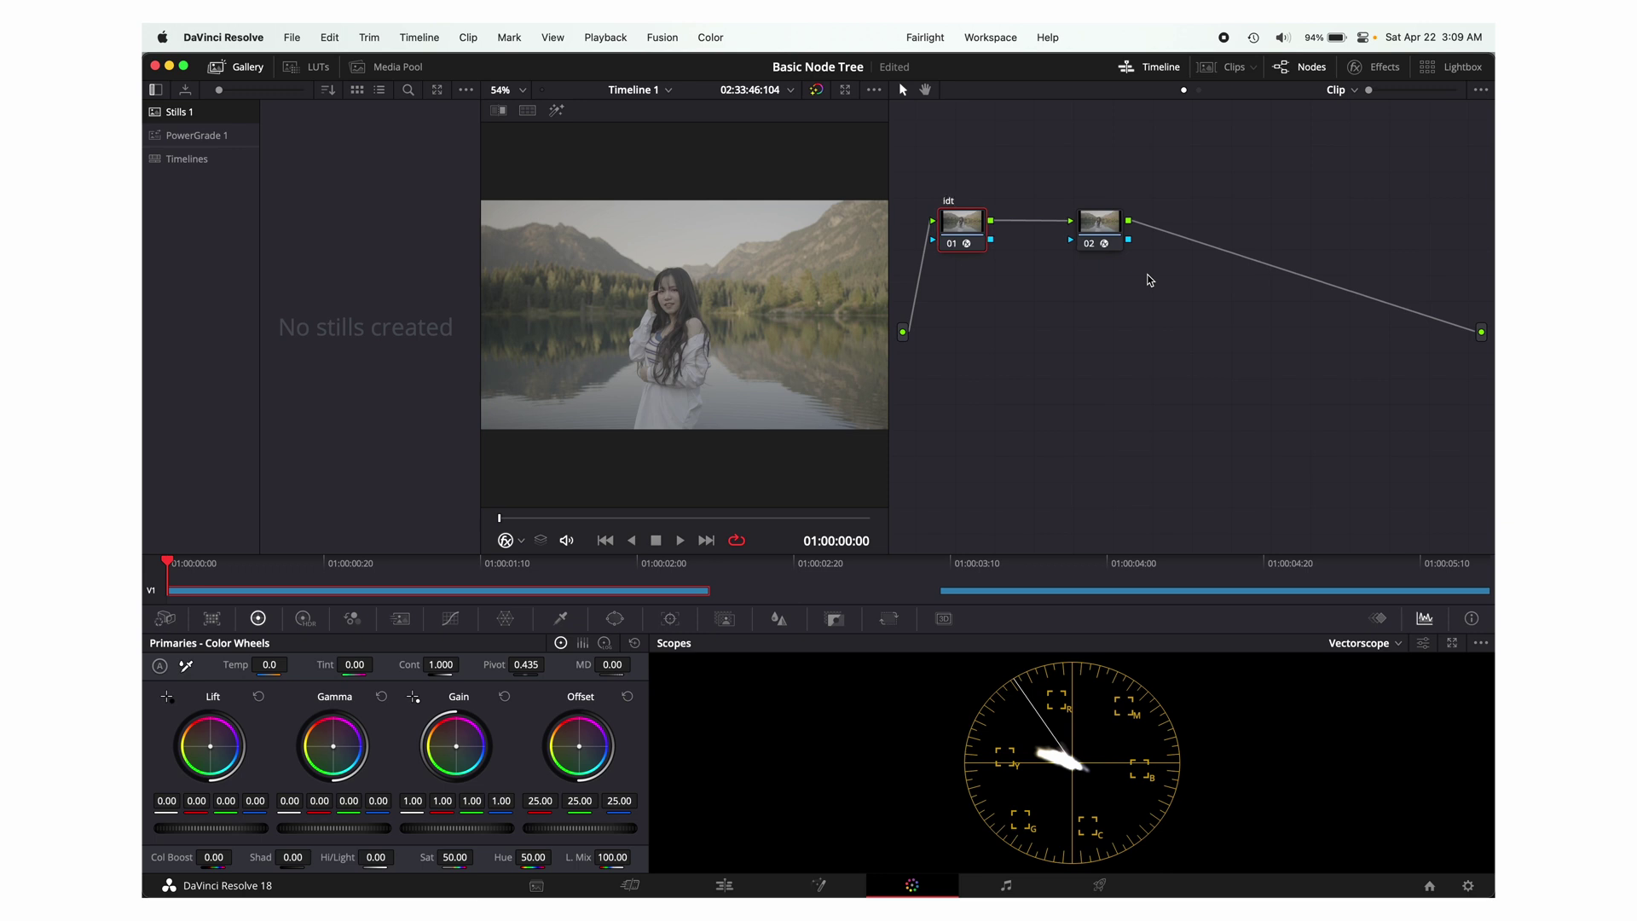
pyautogui.click(1355, 67)
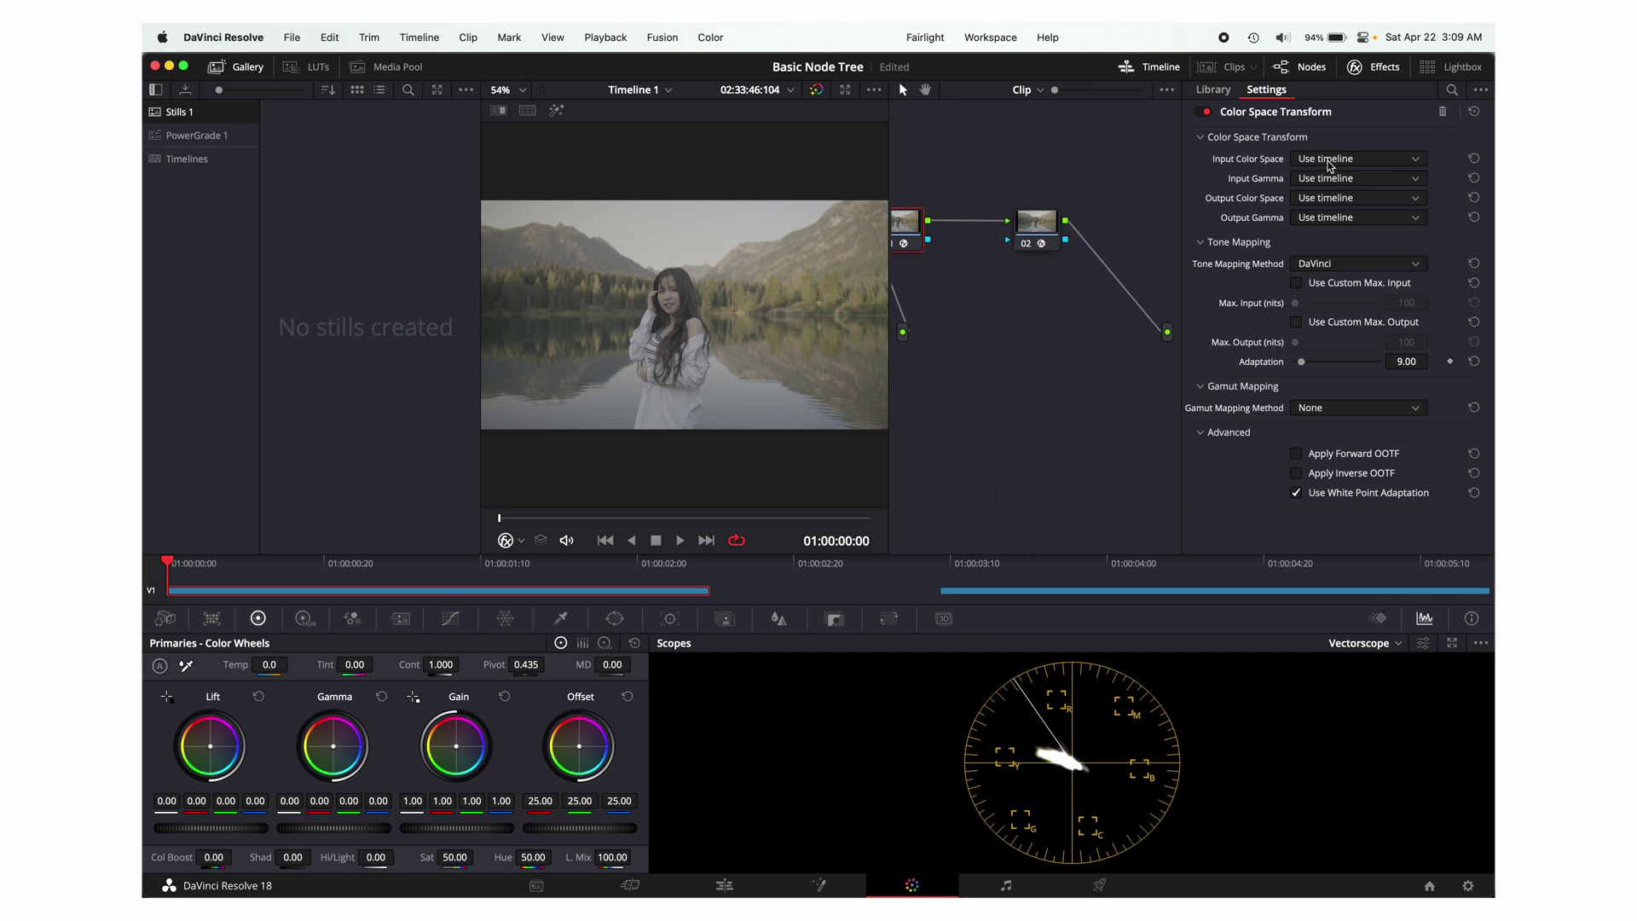
pyautogui.click(1326, 162)
pyautogui.scroll(-5, 1347, 305)
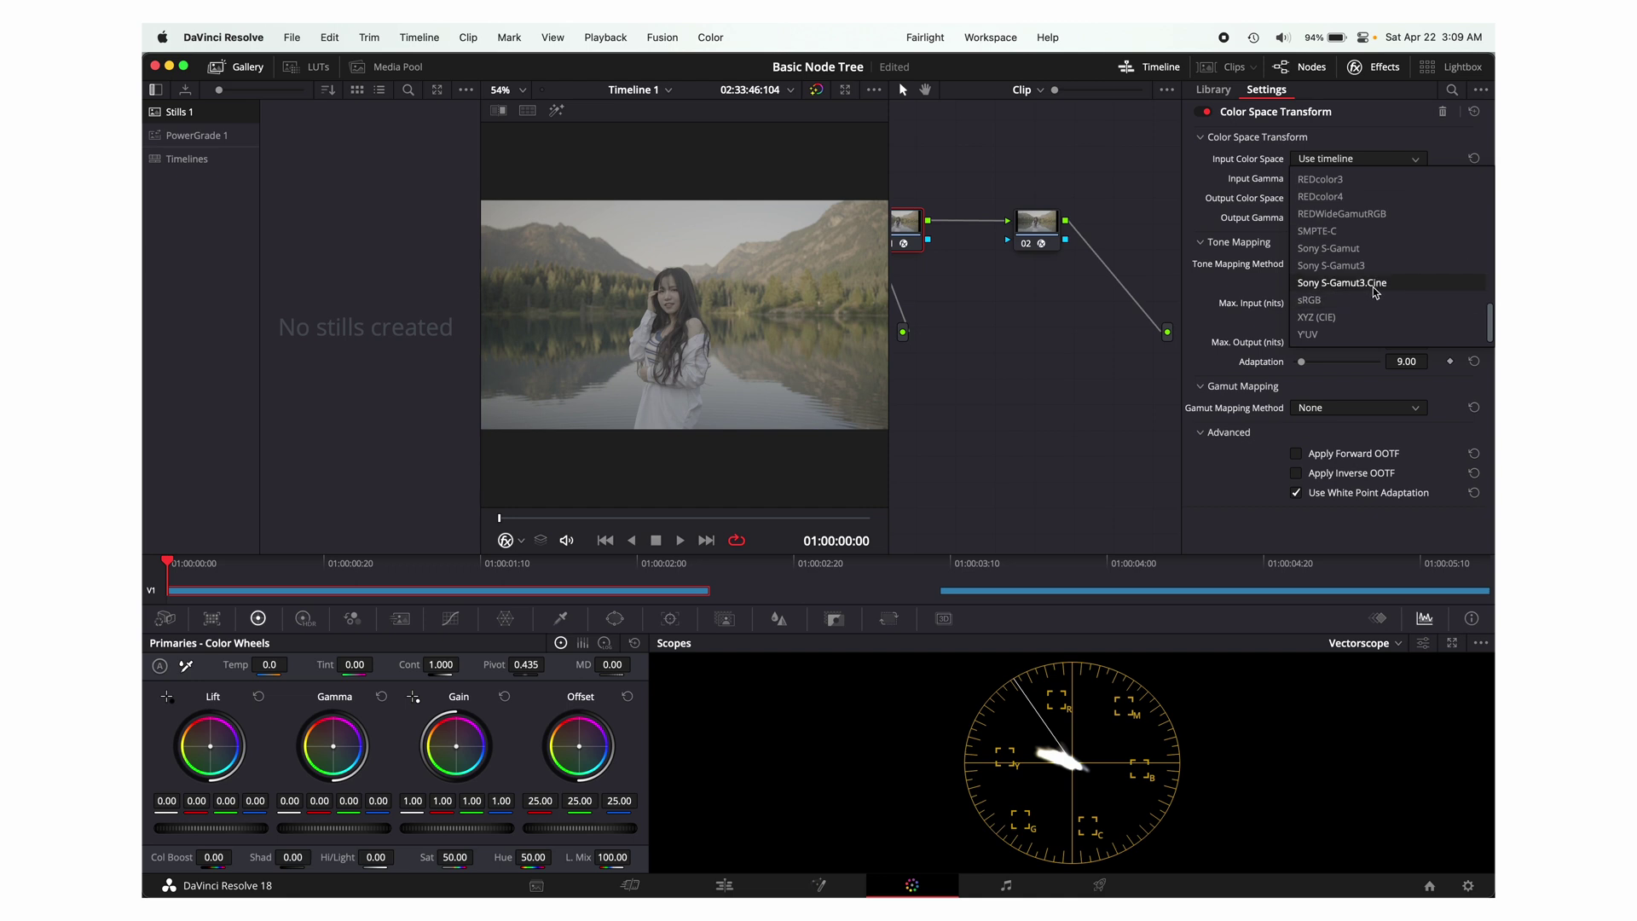
pyautogui.click(1374, 286)
pyautogui.click(1340, 181)
pyautogui.scroll(-5, 1330, 281)
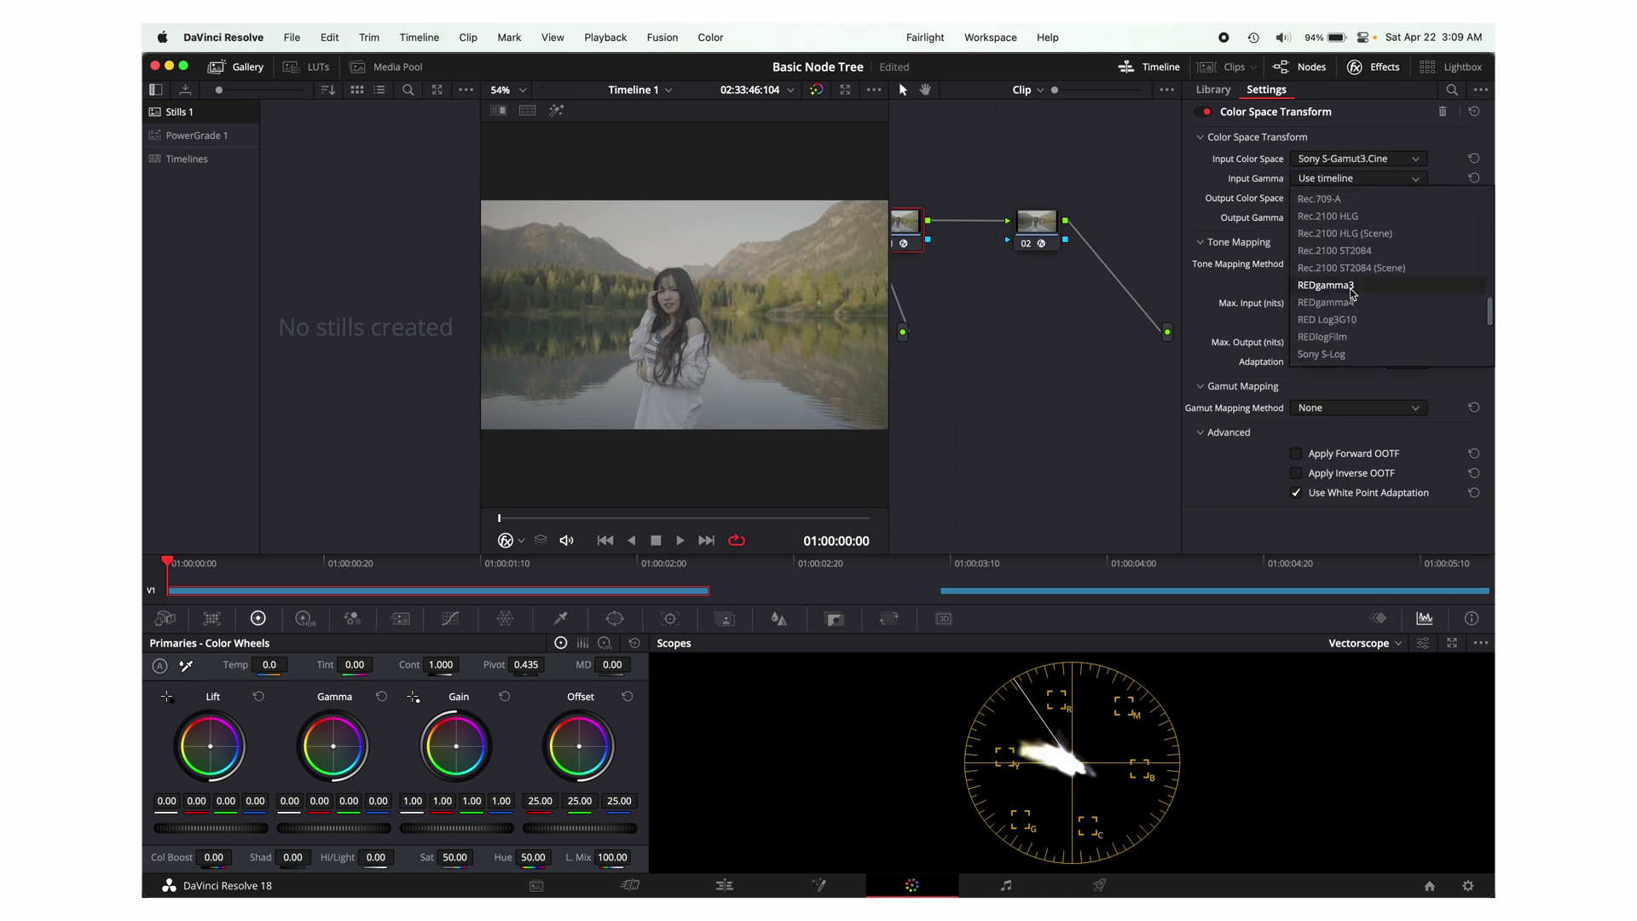
pyautogui.click(1363, 346)
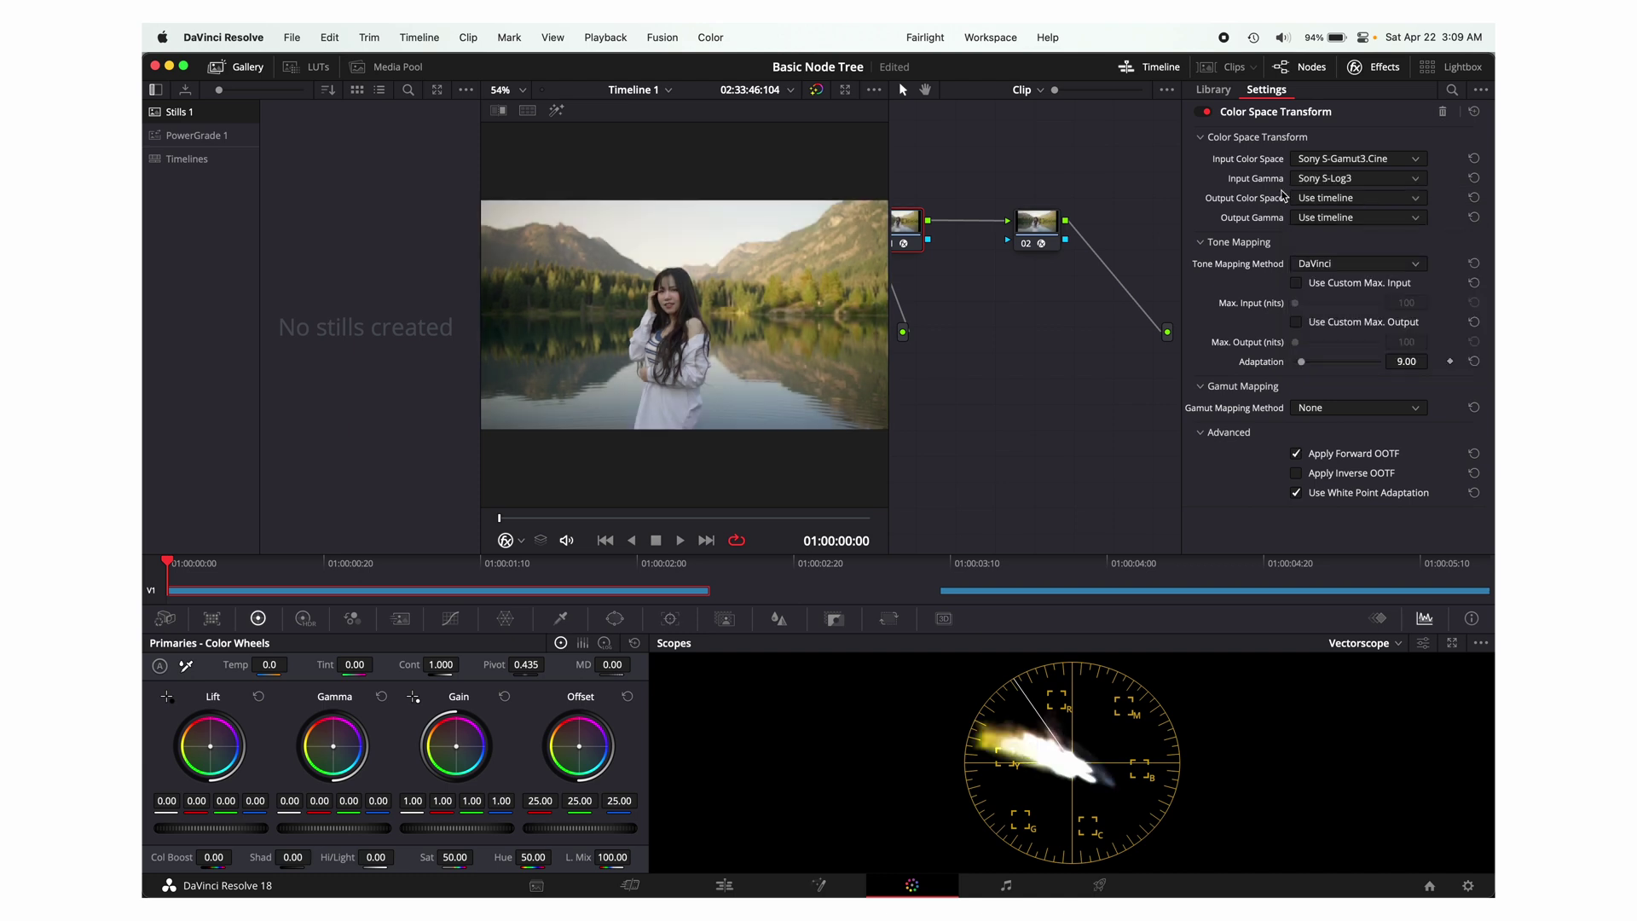
# Set node 01's output to DaVinci Wide Gamut with DaVinci Intermediate gamma
pyautogui.click(1338, 200)
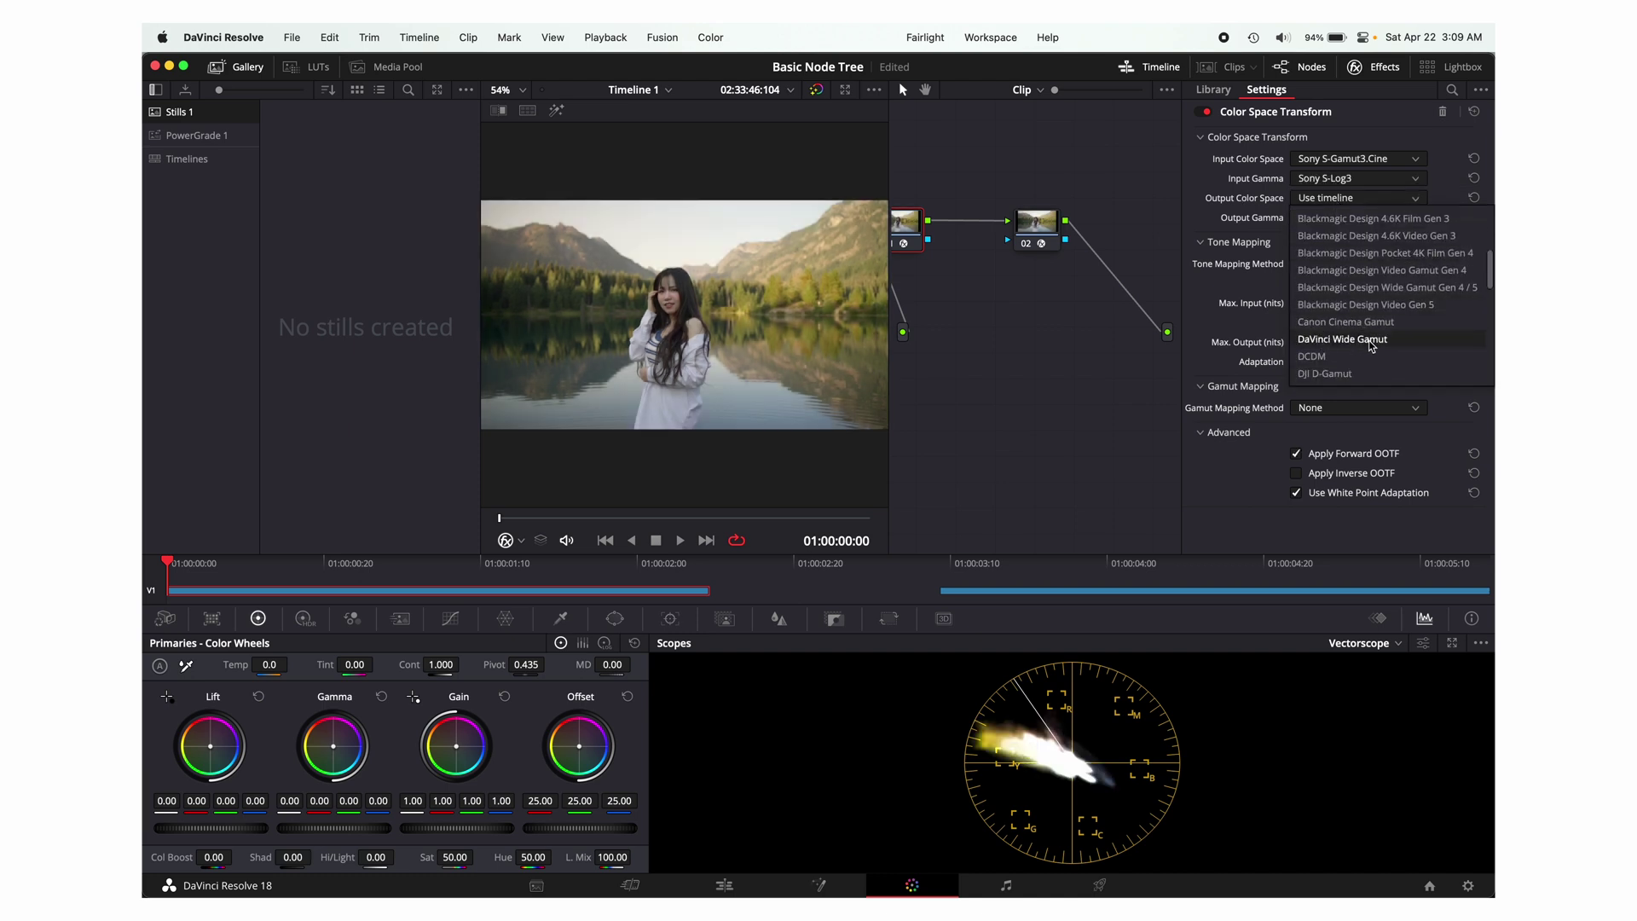
pyautogui.click(1370, 341)
pyautogui.click(1337, 220)
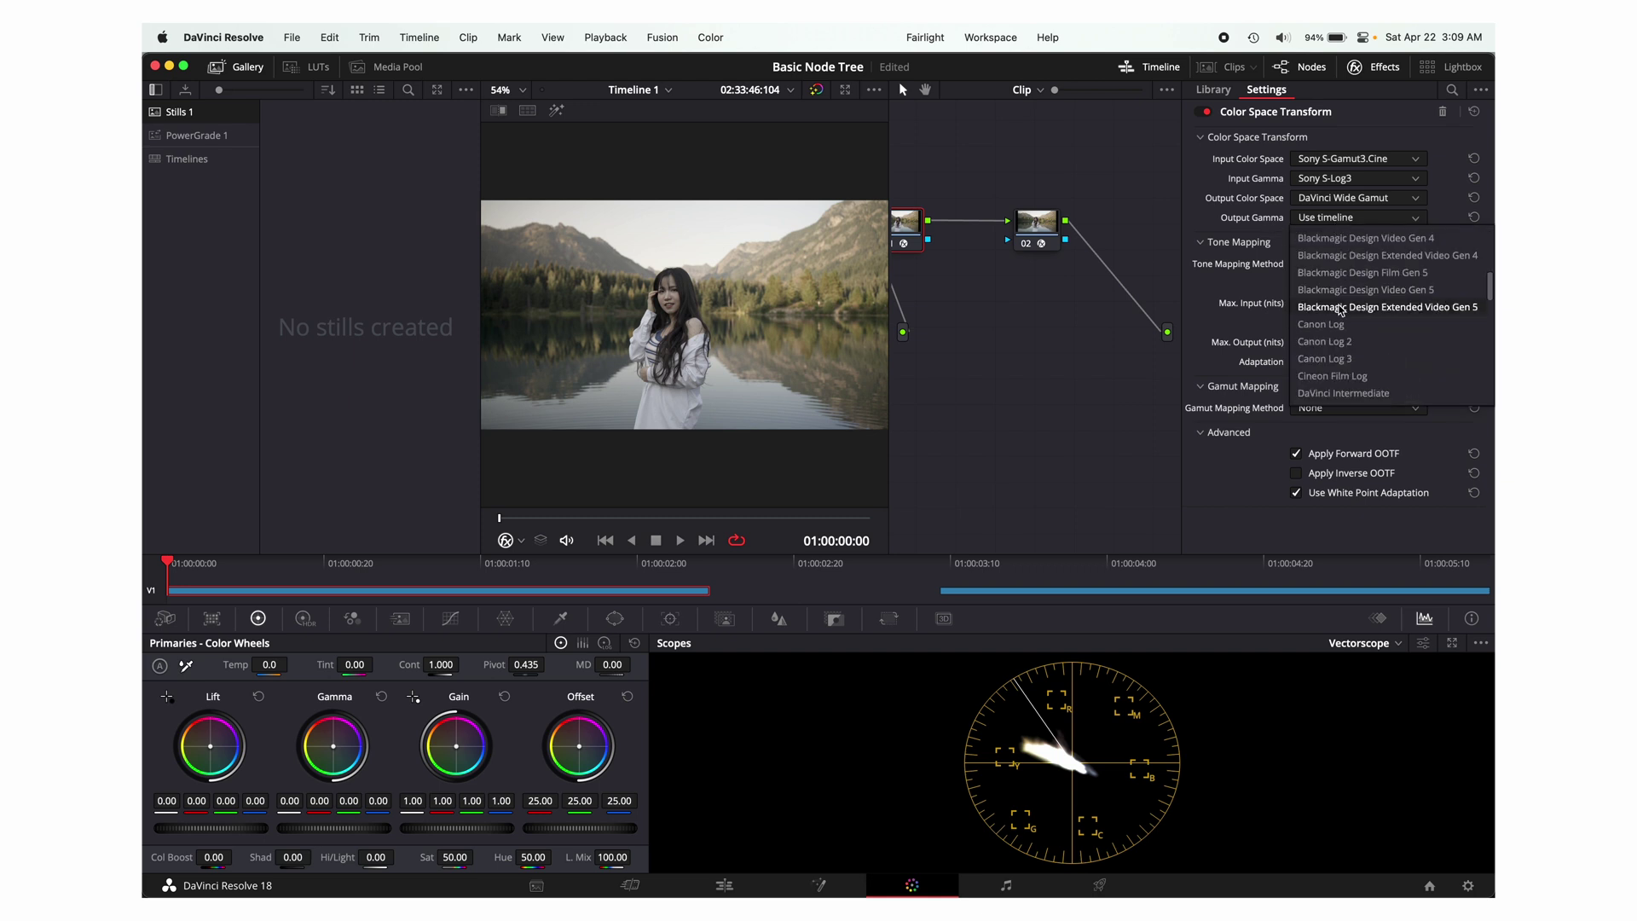
pyautogui.scroll(-4, 1342, 316)
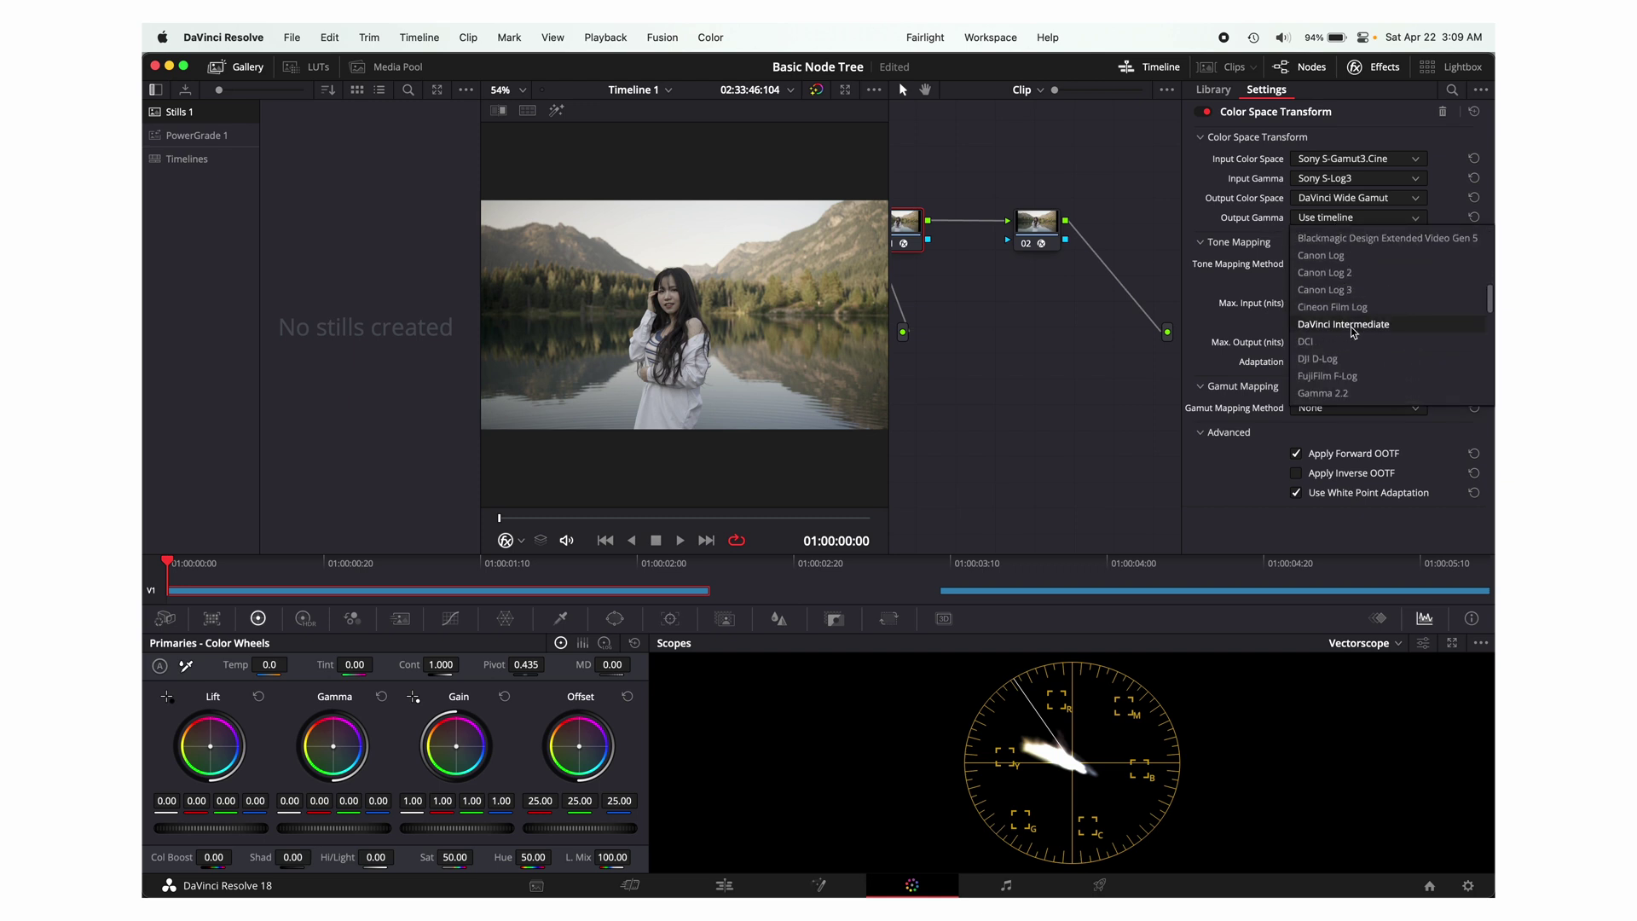
pyautogui.click(1351, 325)
pyautogui.click(1372, 66)
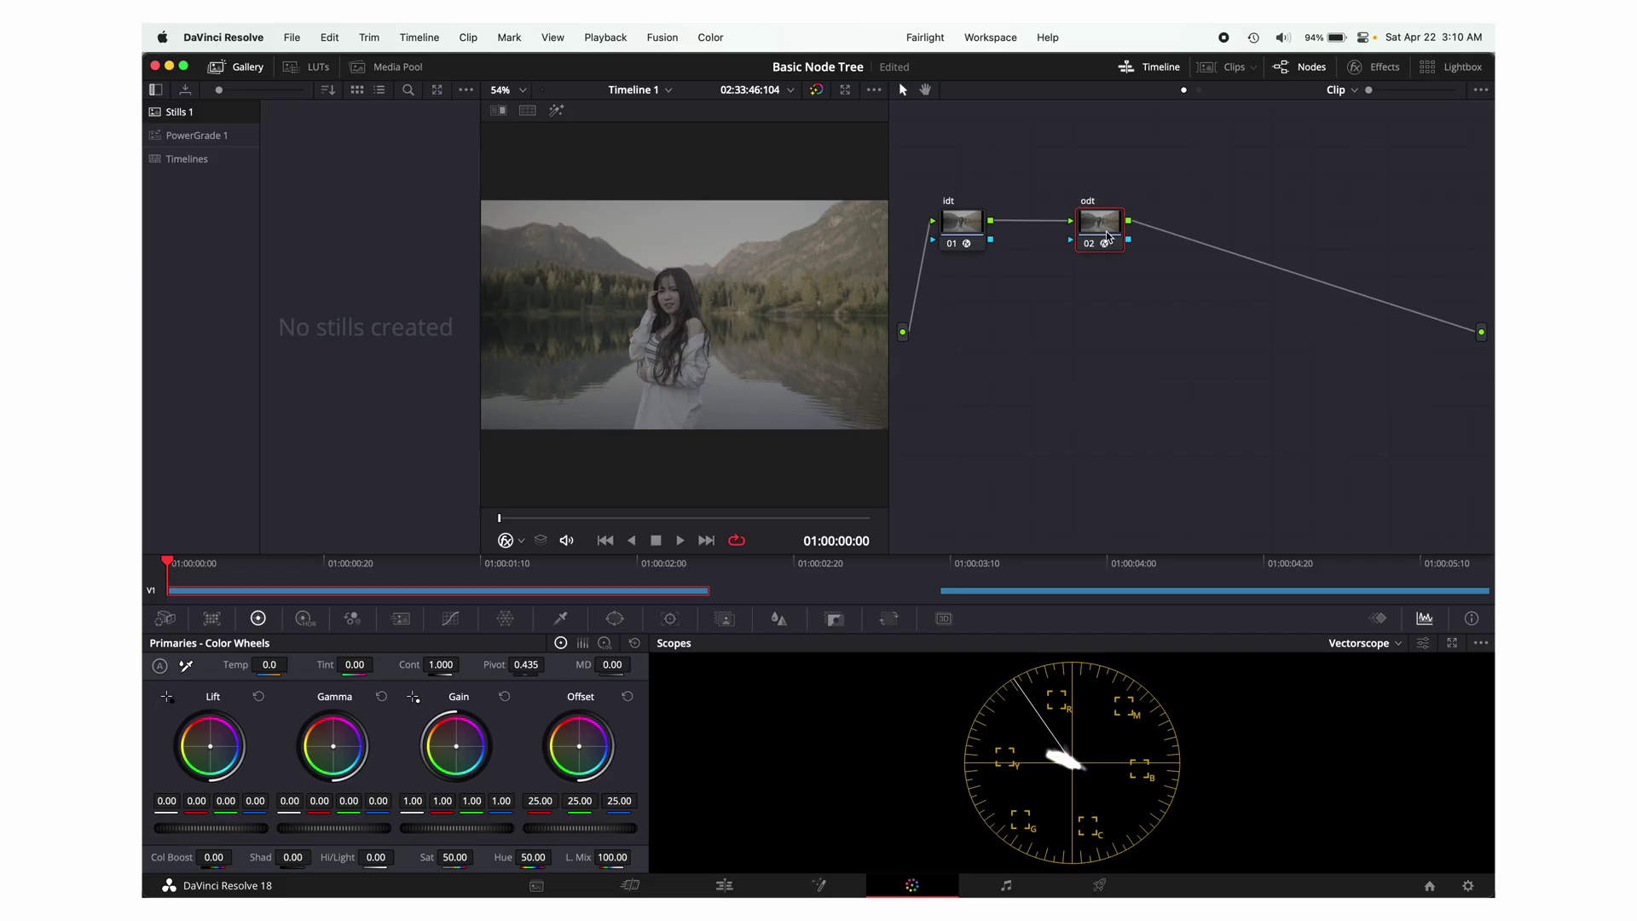
# Set the odt node's input to DaVinci Wide Gamut with DaVinci Intermediate gamma
pyautogui.click(1378, 70)
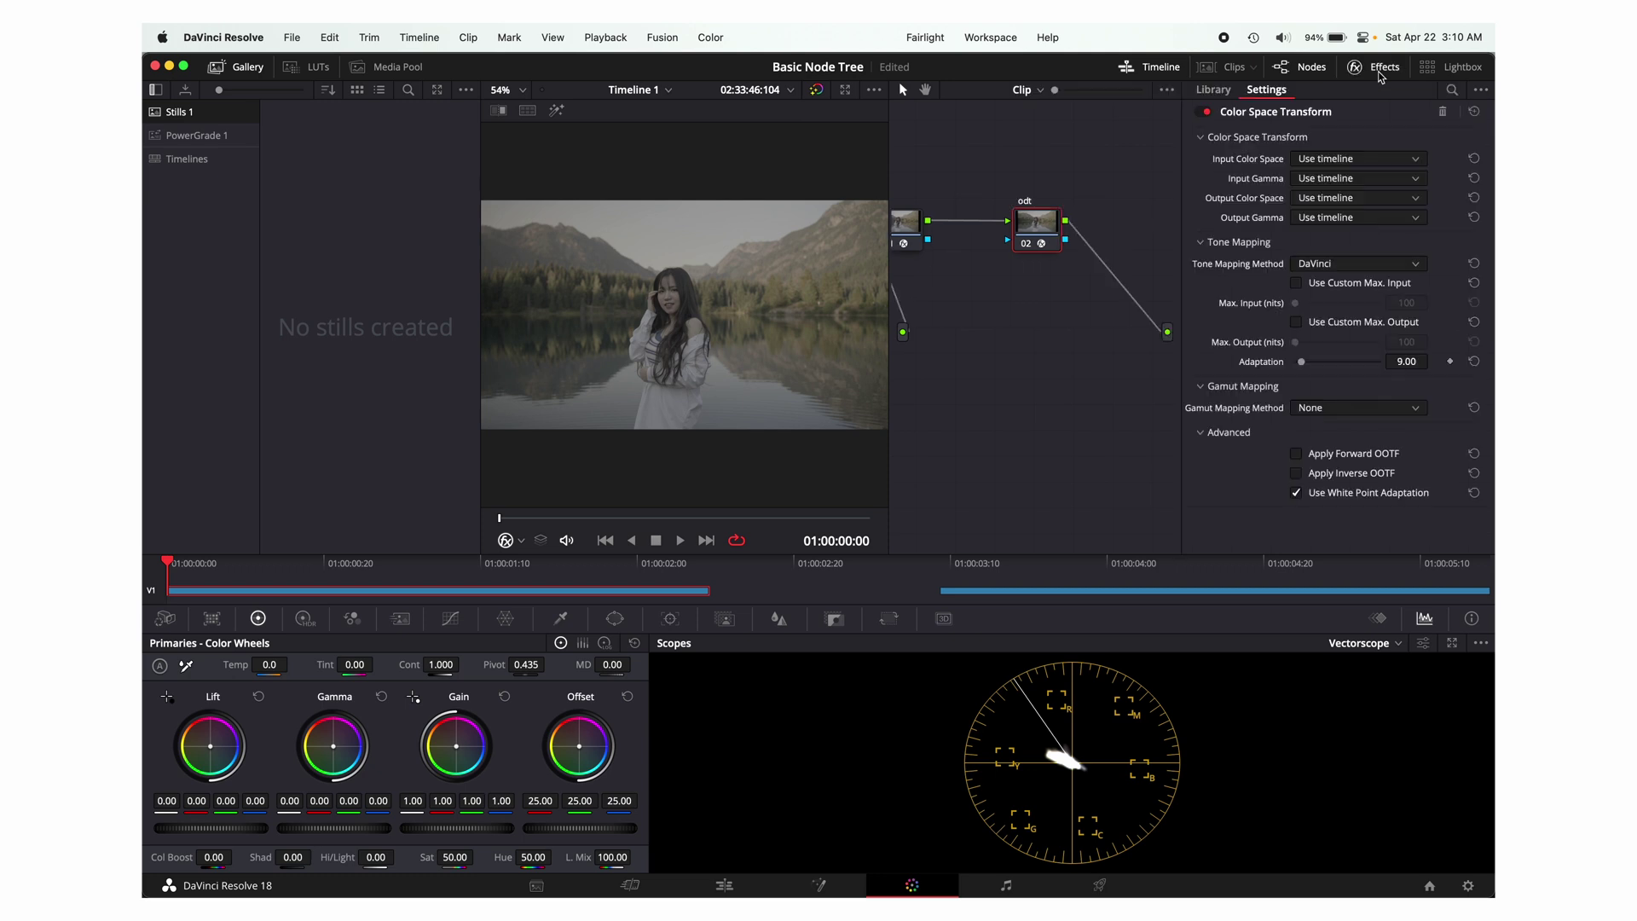
pyautogui.click(1343, 160)
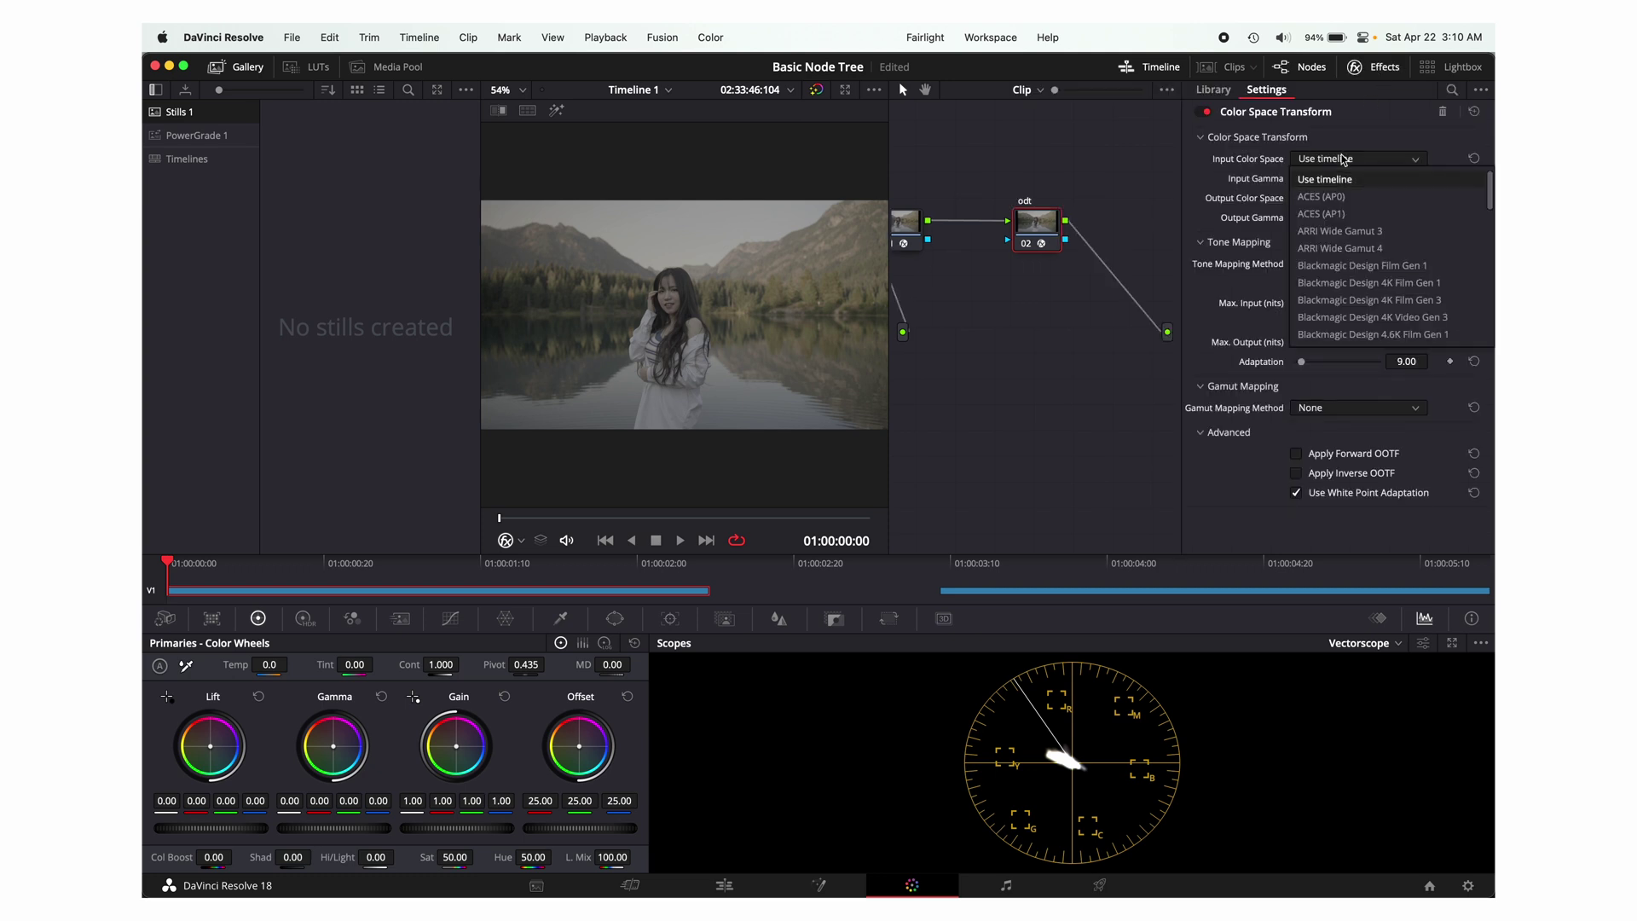
pyautogui.scroll(-5, 1356, 255)
pyautogui.click(1350, 335)
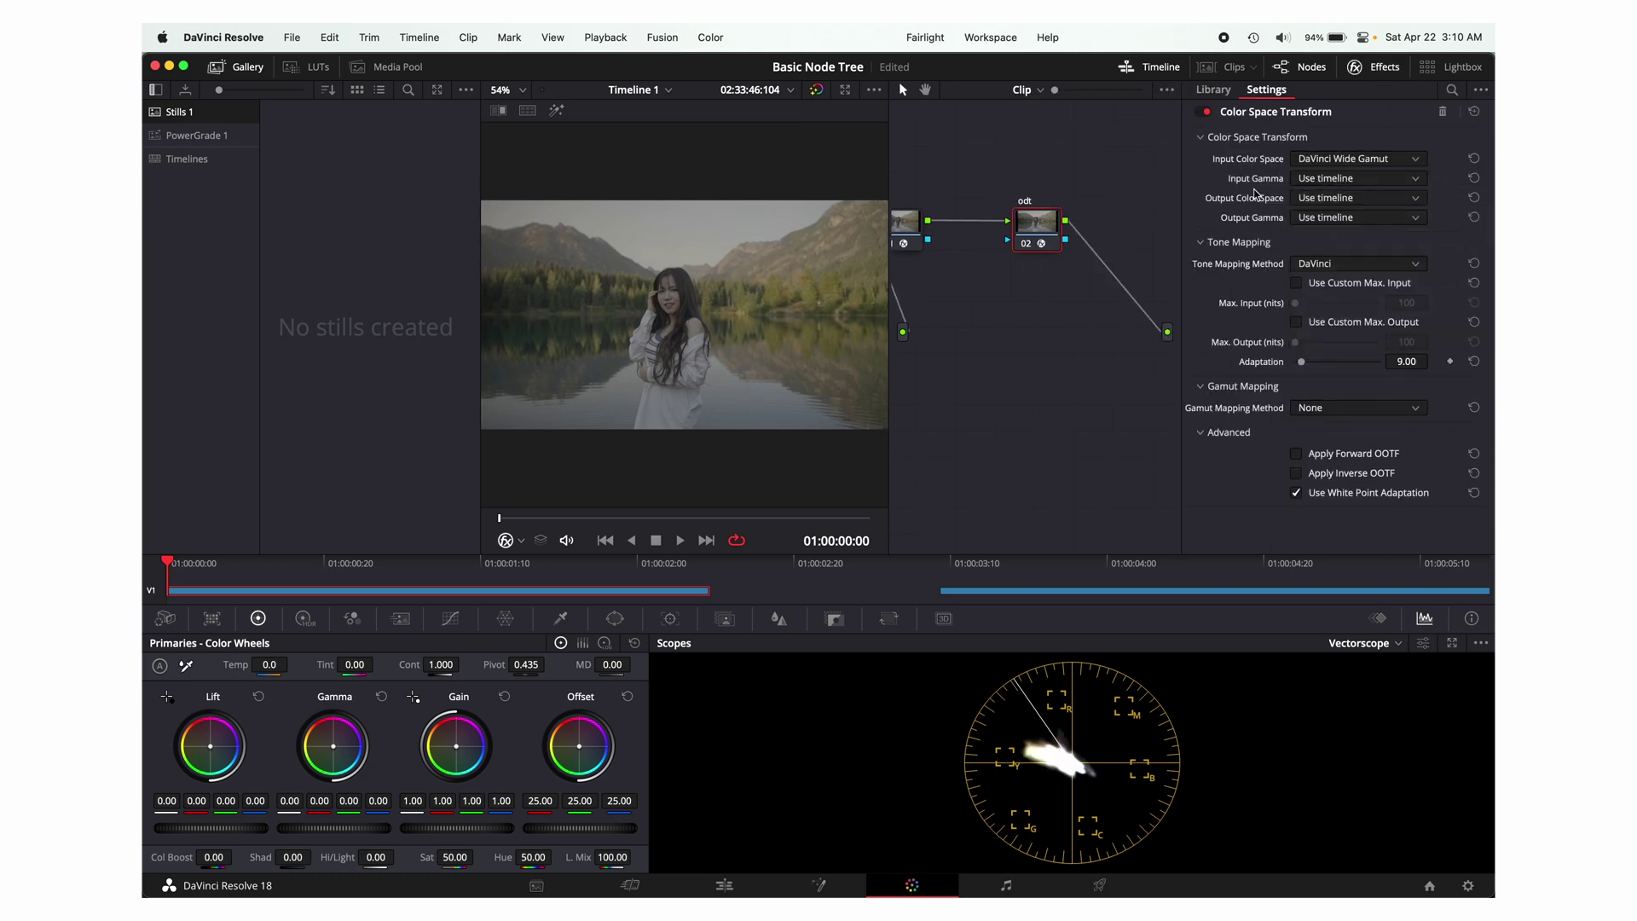
pyautogui.click(1349, 181)
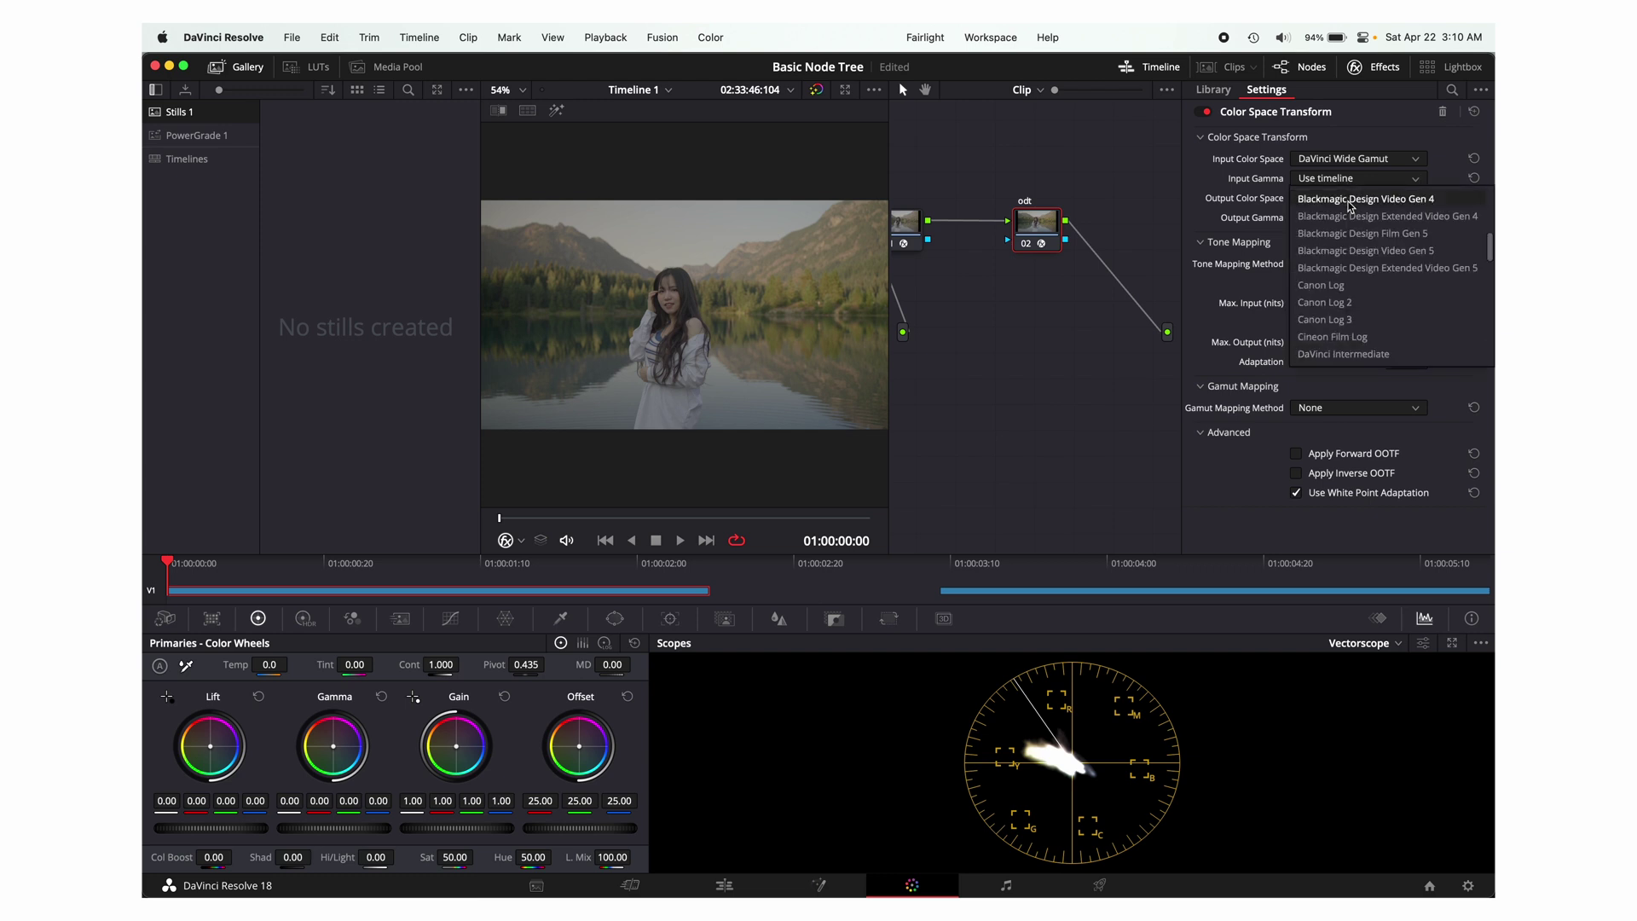
pyautogui.click(1339, 355)
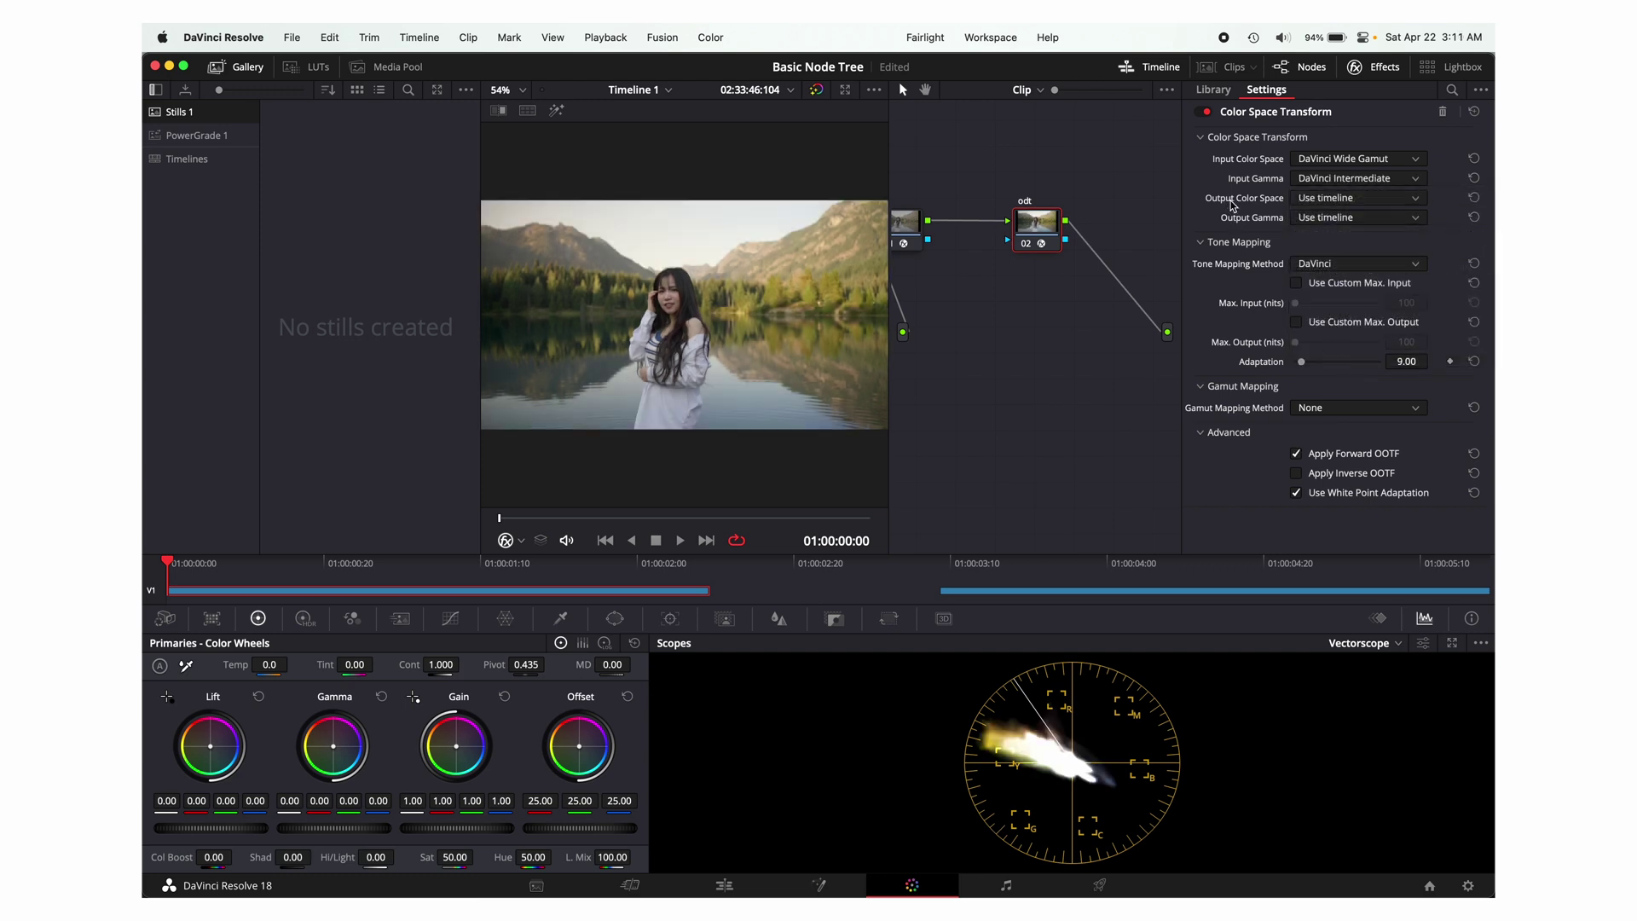
# Set the odt node's output to Rec.709 with Gamma 2.4
pyautogui.click(1320, 201)
pyautogui.scroll(-5, 1327, 324)
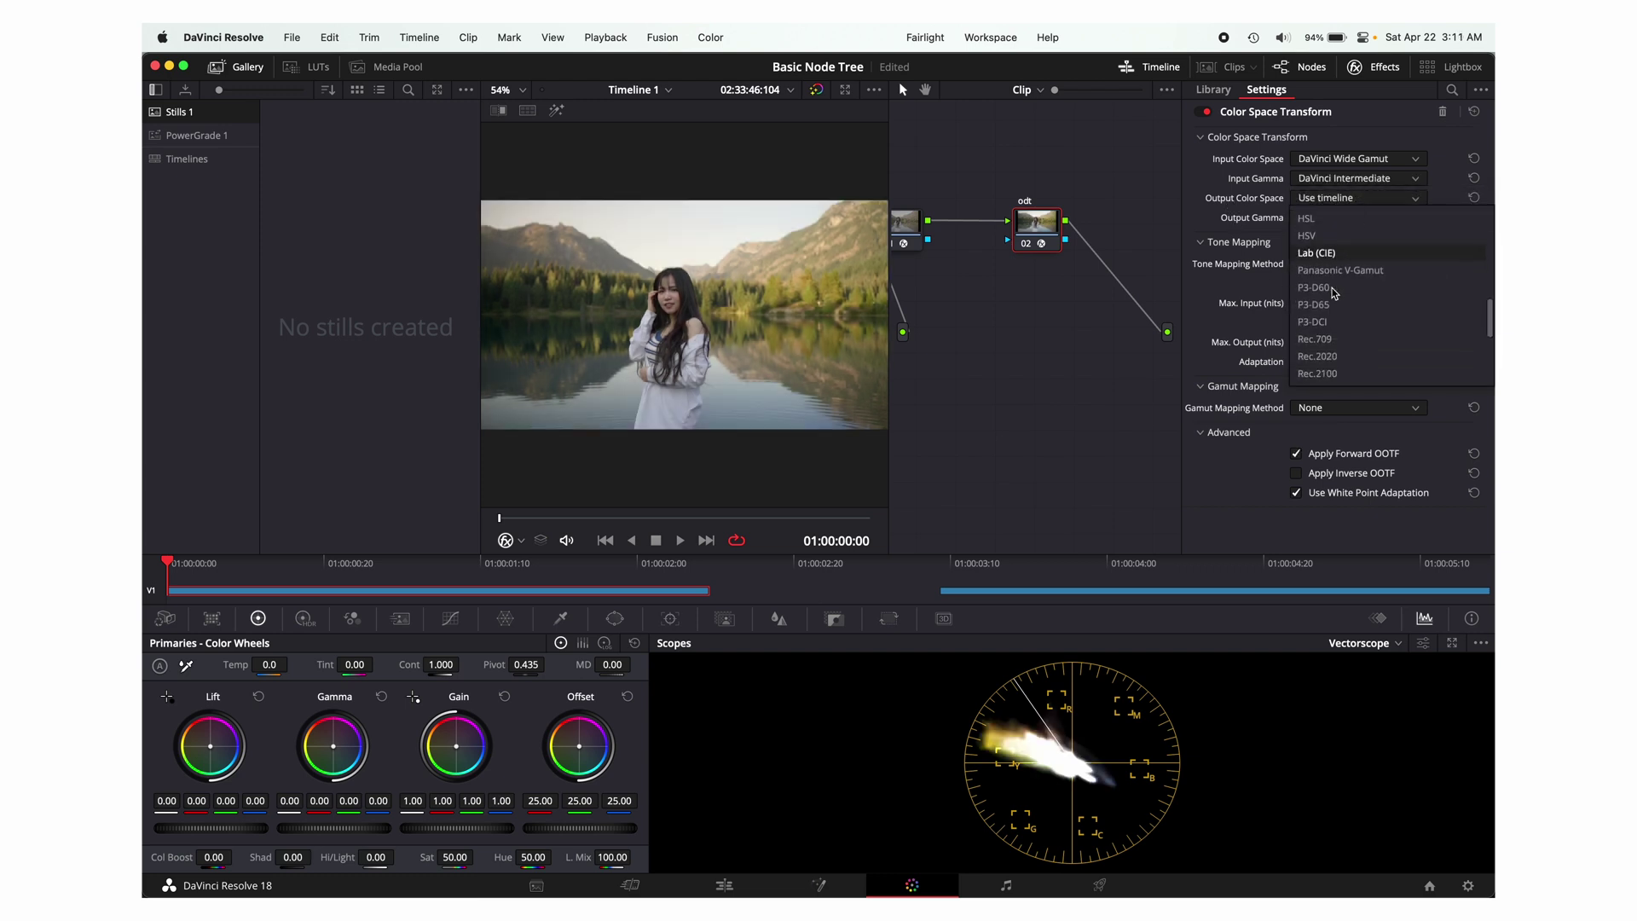
pyautogui.click(1327, 323)
pyautogui.click(1337, 218)
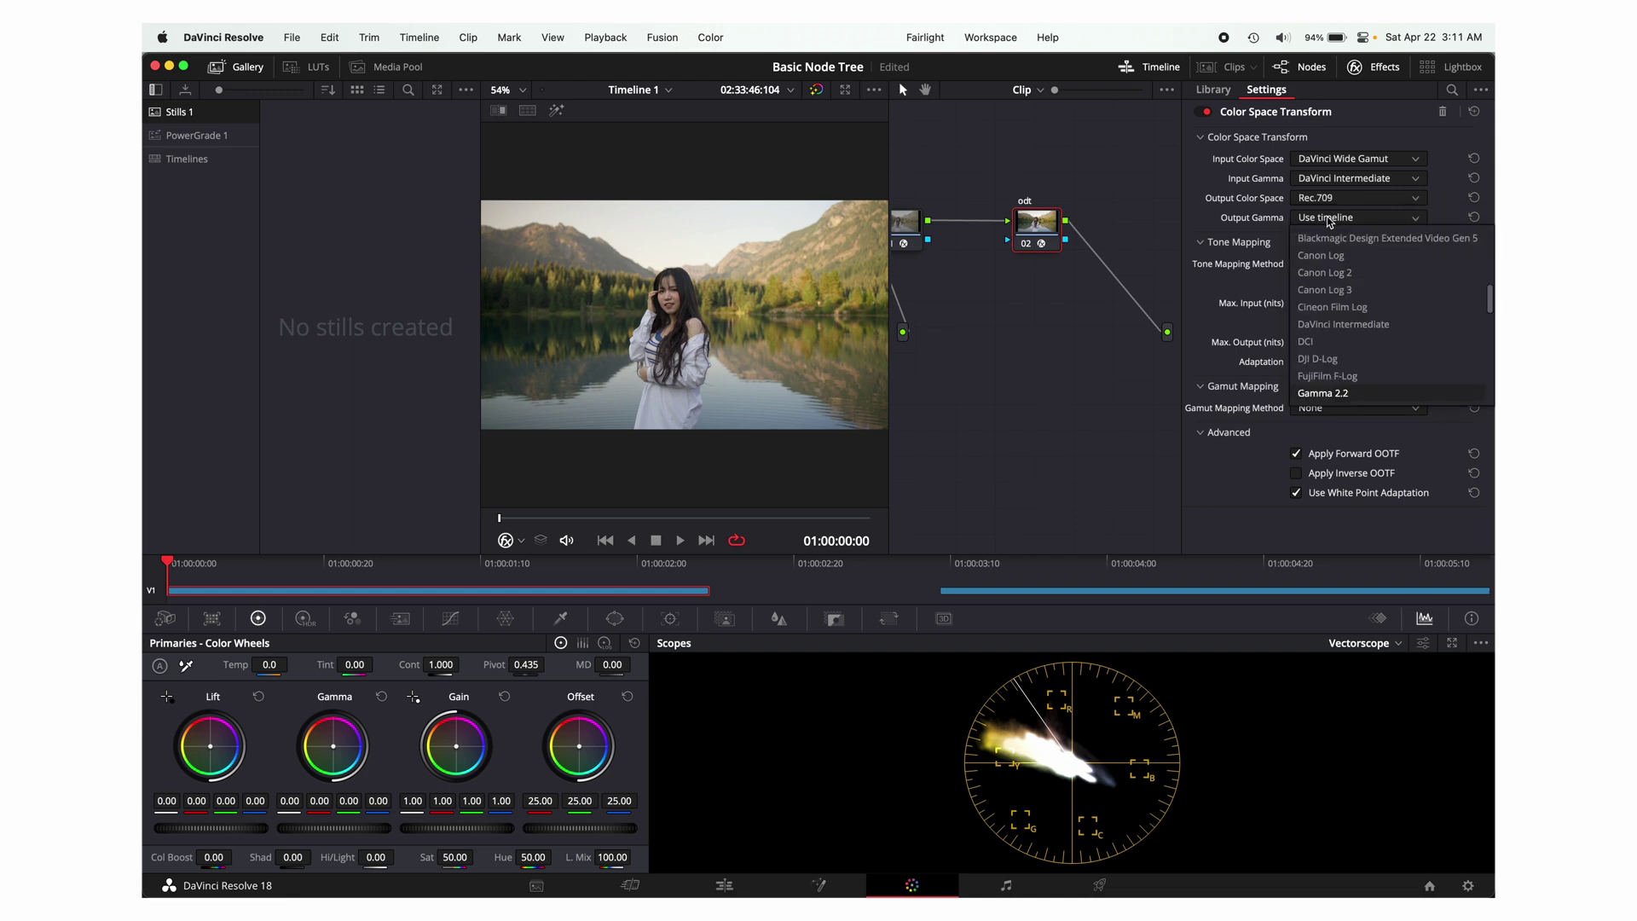
pyautogui.click(1335, 334)
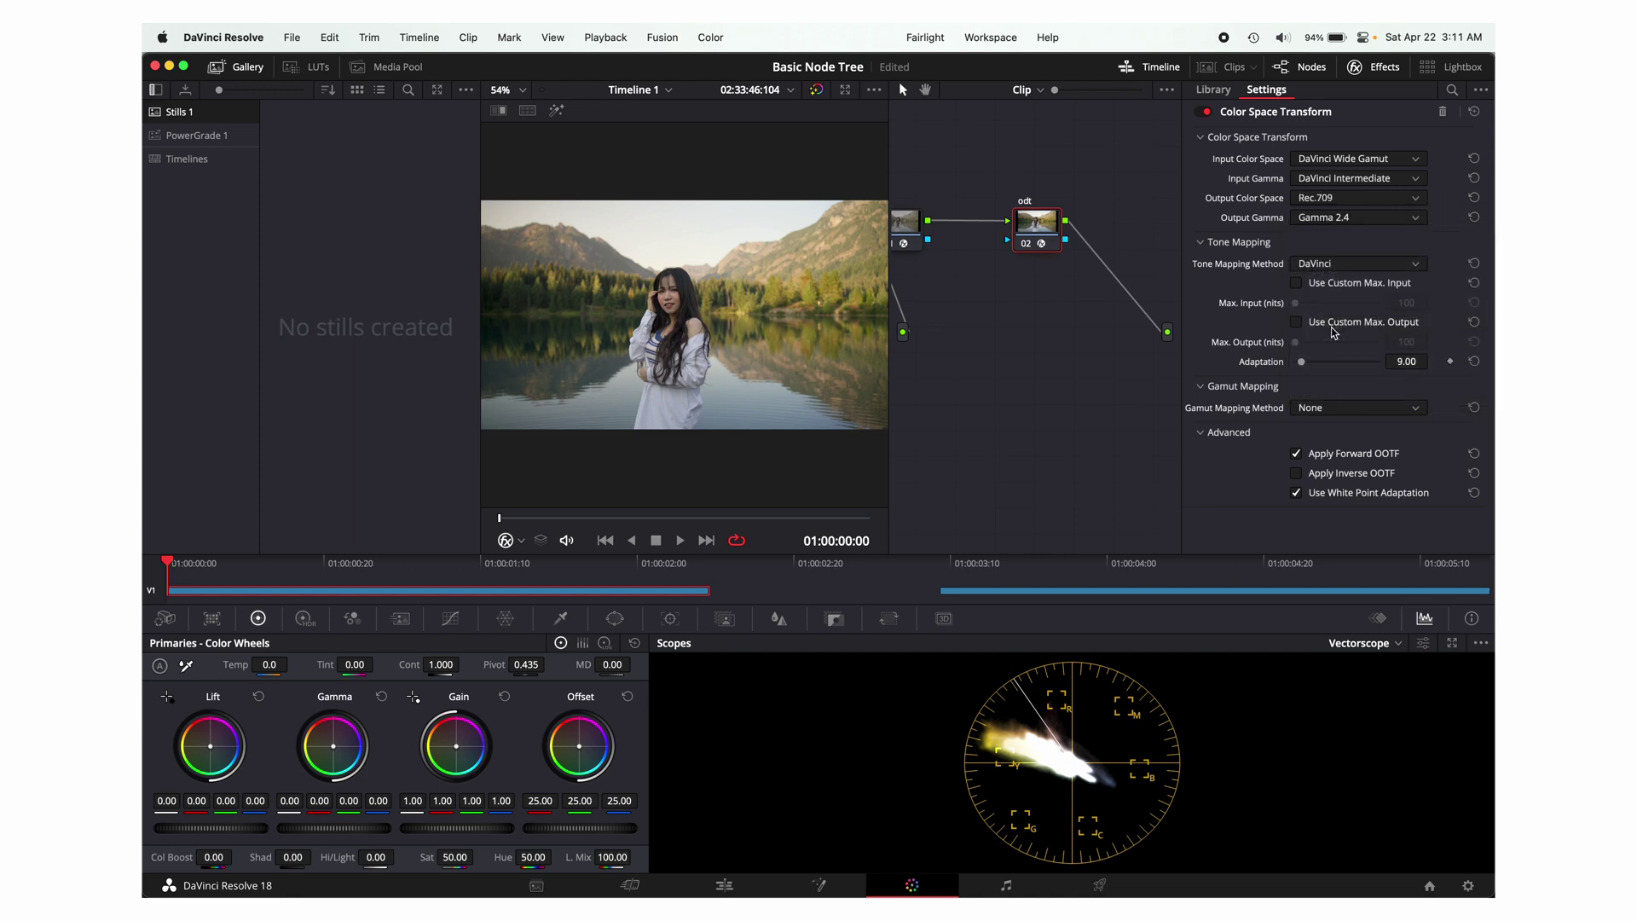
pyautogui.click(1373, 66)
# Toggle the odt node off and on twice to compare the image
pyautogui.click(1131, 237)
pyautogui.click(1131, 237)
pyautogui.click(1131, 237)
pyautogui.click(1131, 237)
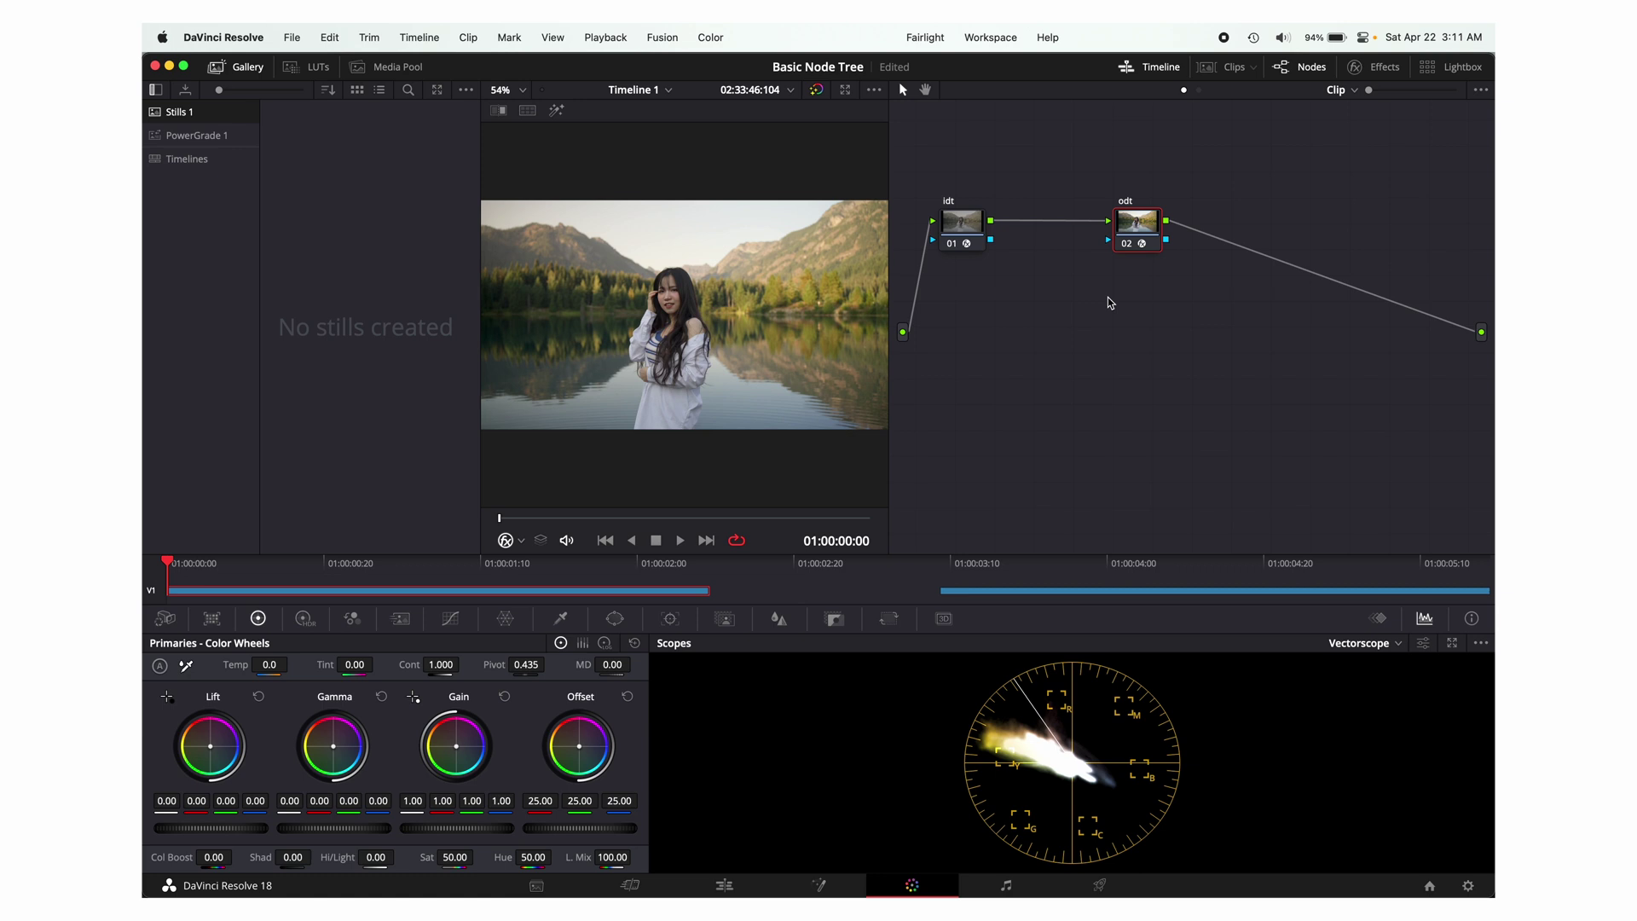
# Reposition the idt and odt nodes and add a parallel node beside node 02
pyautogui.moveTo(962, 222); pyautogui.dragTo(972, 179)
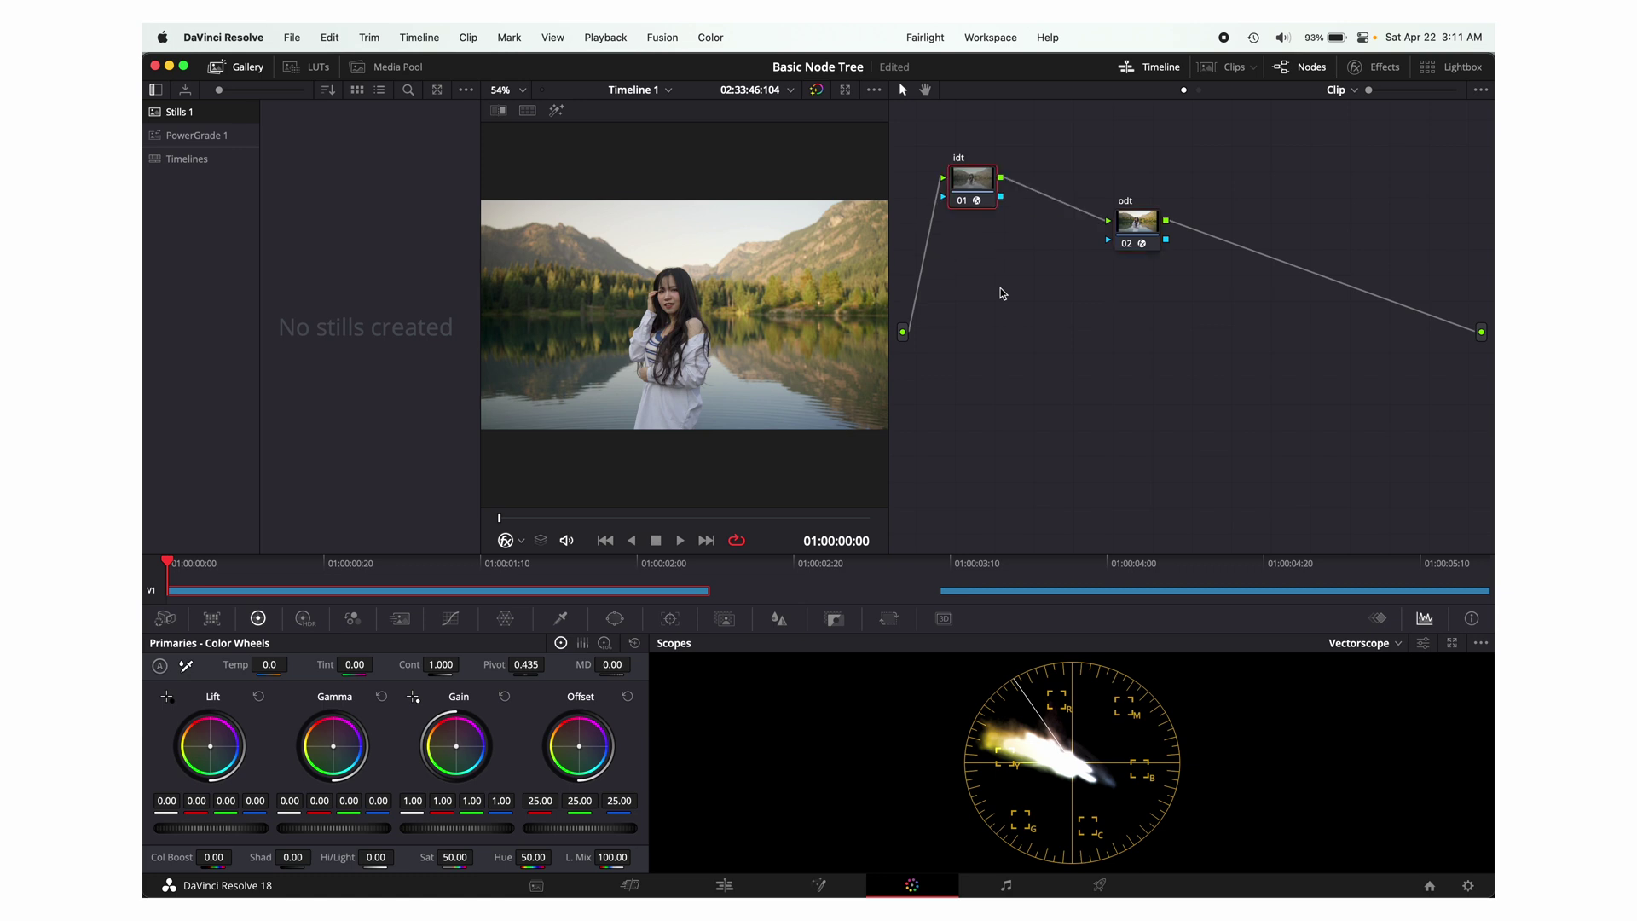
pyautogui.moveTo(966, 184); pyautogui.dragTo(975, 171)
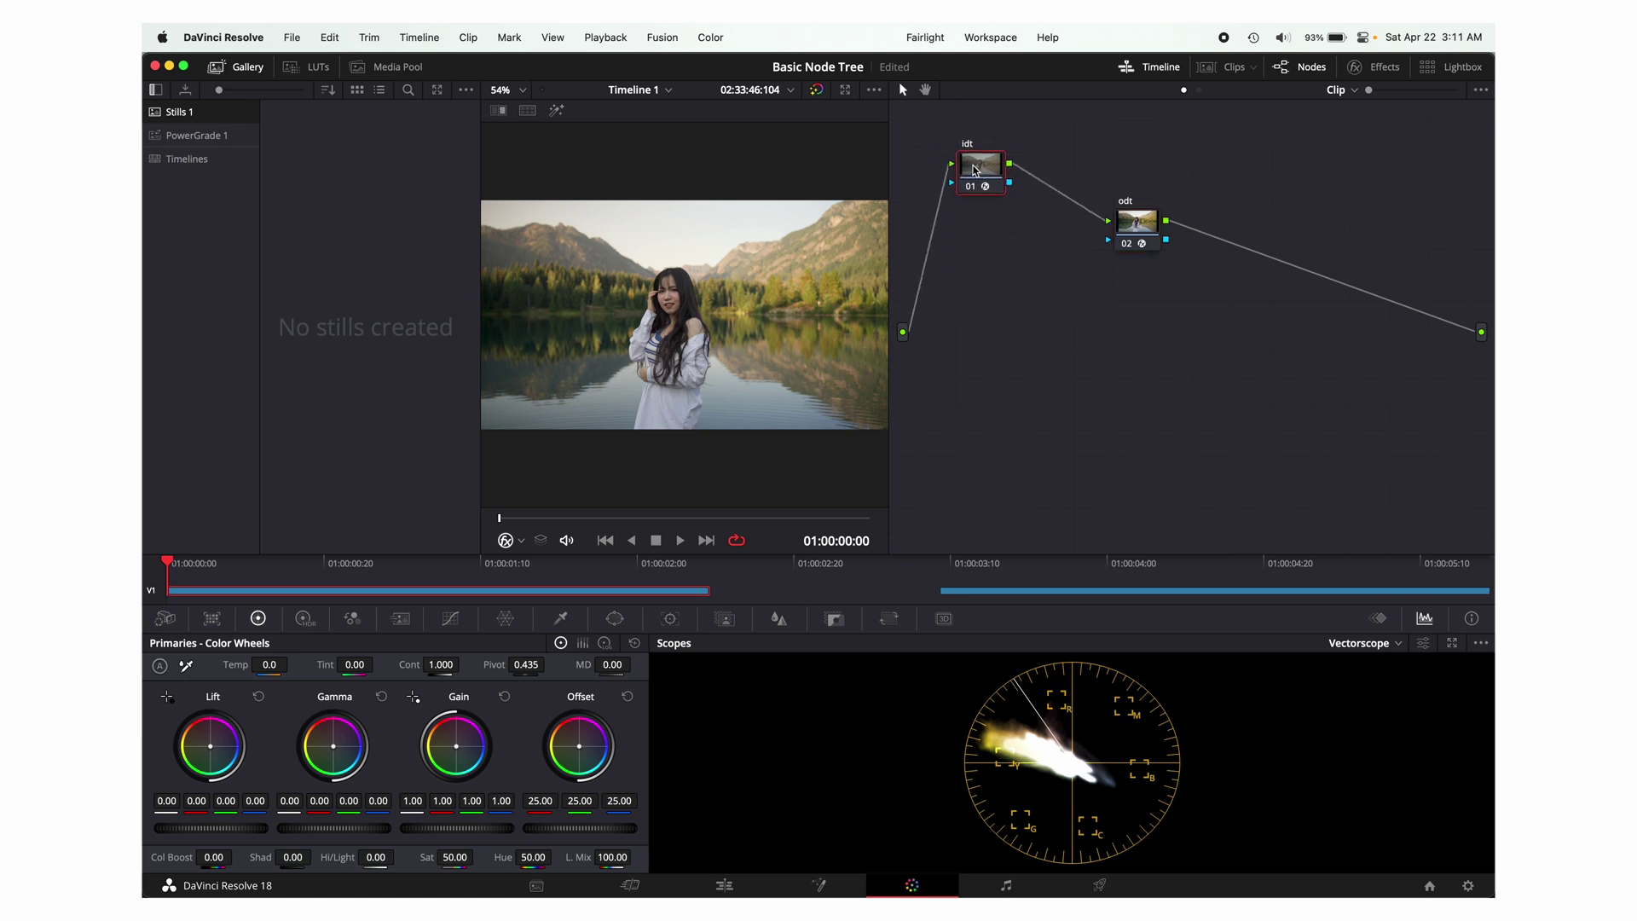
pyautogui.moveTo(1145, 229); pyautogui.dragTo(1383, 419)
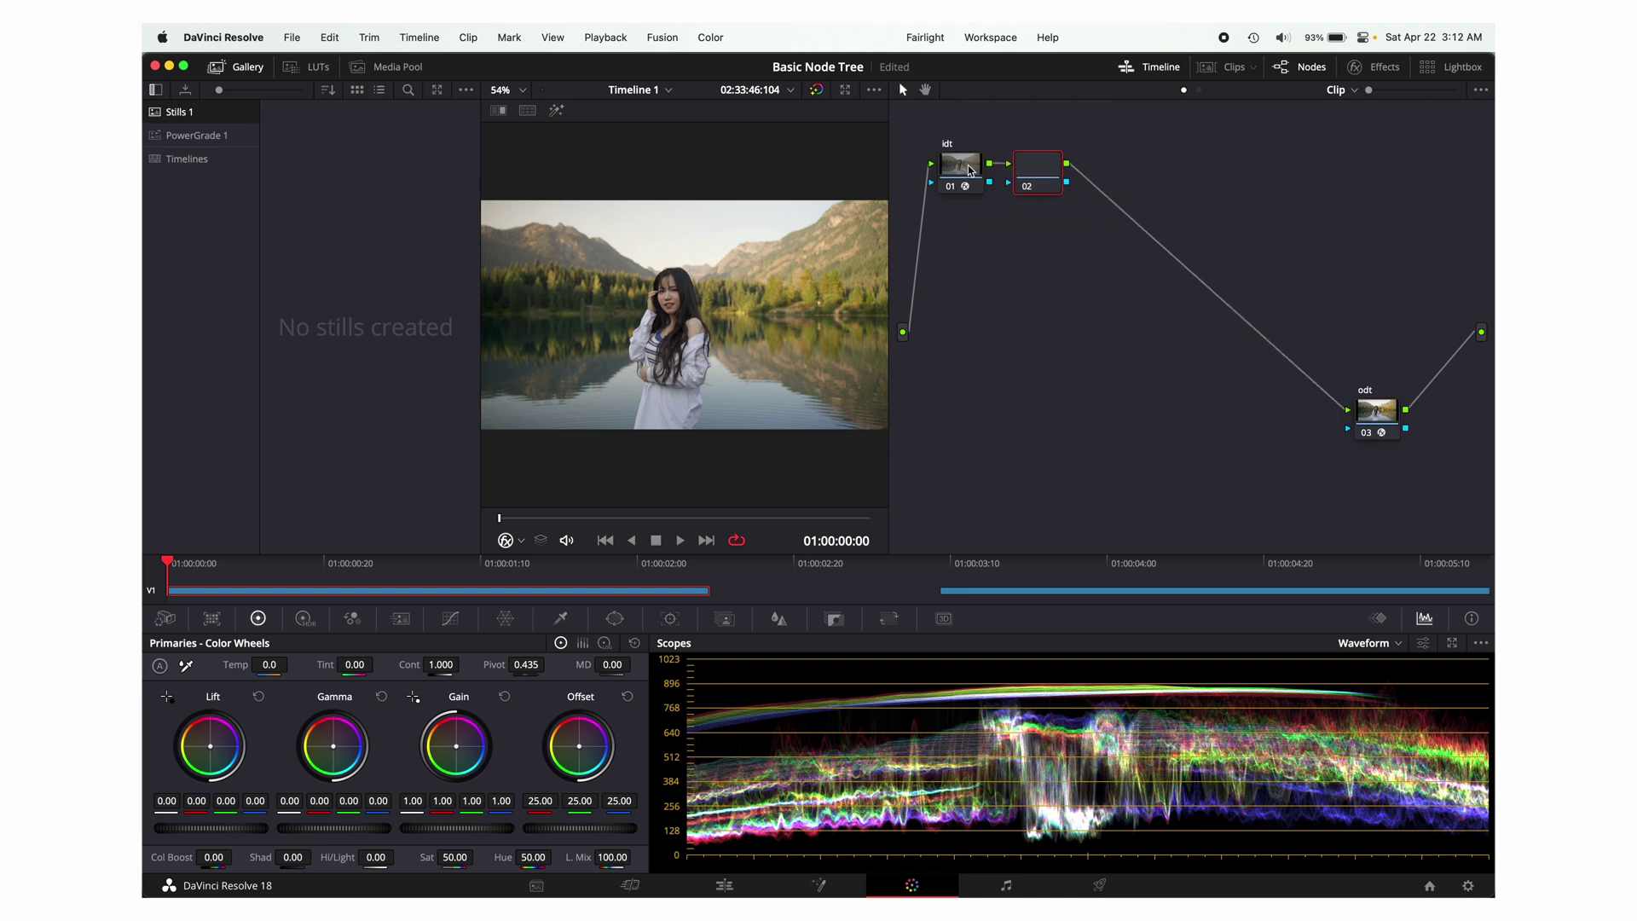
pyautogui.rightClick(1032, 179)
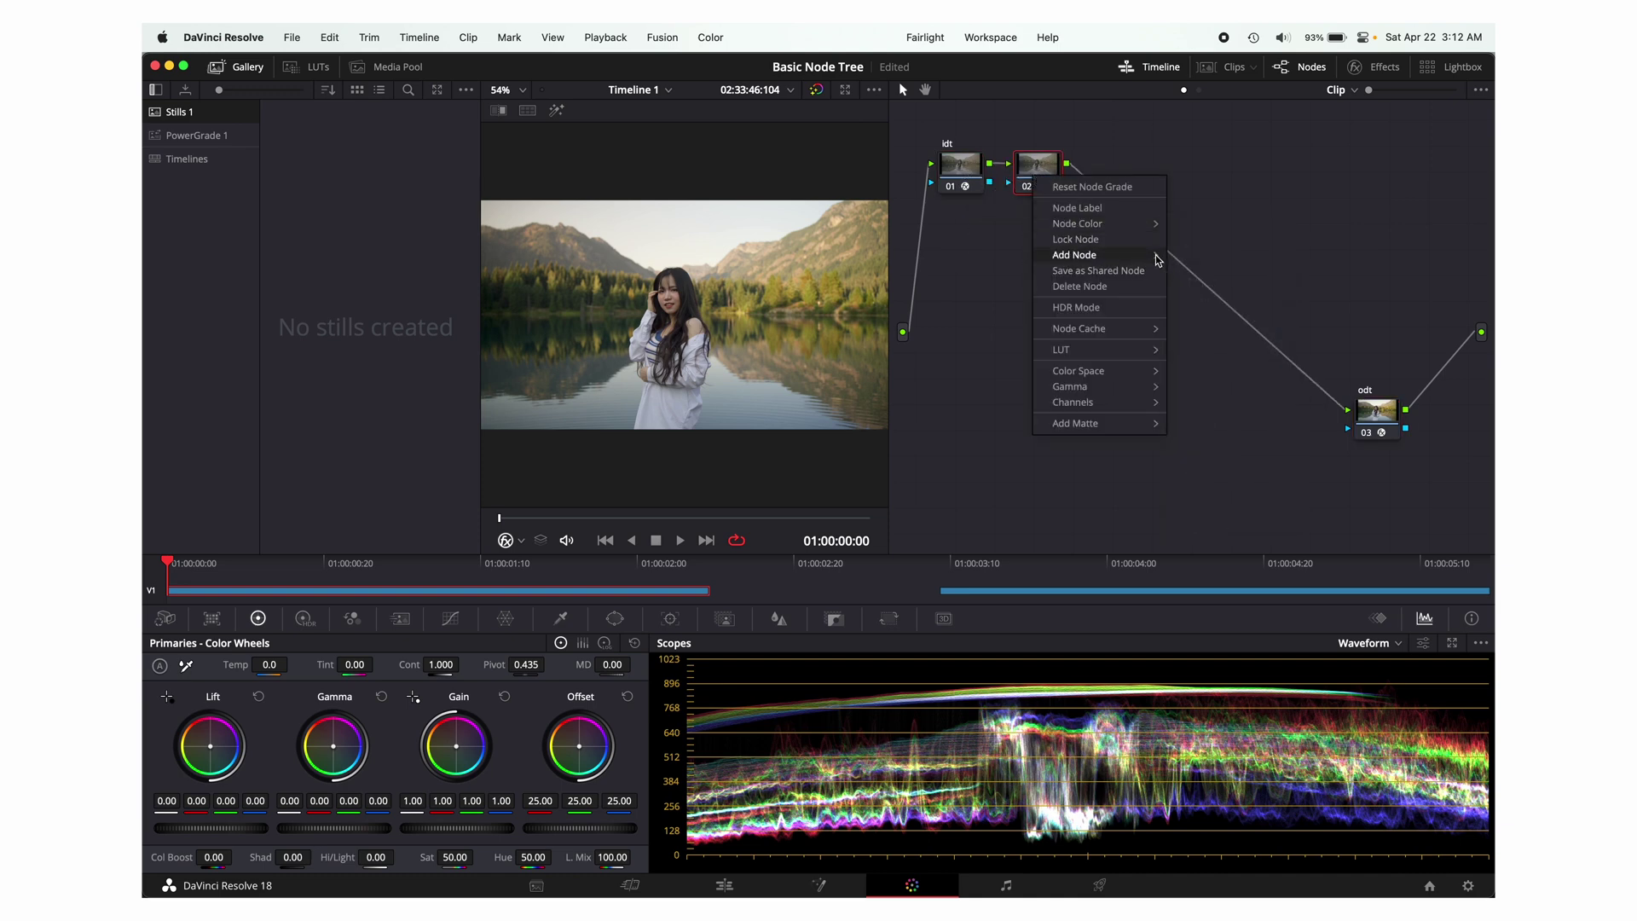
pyautogui.moveTo(1142, 254)
pyautogui.click(1204, 287)
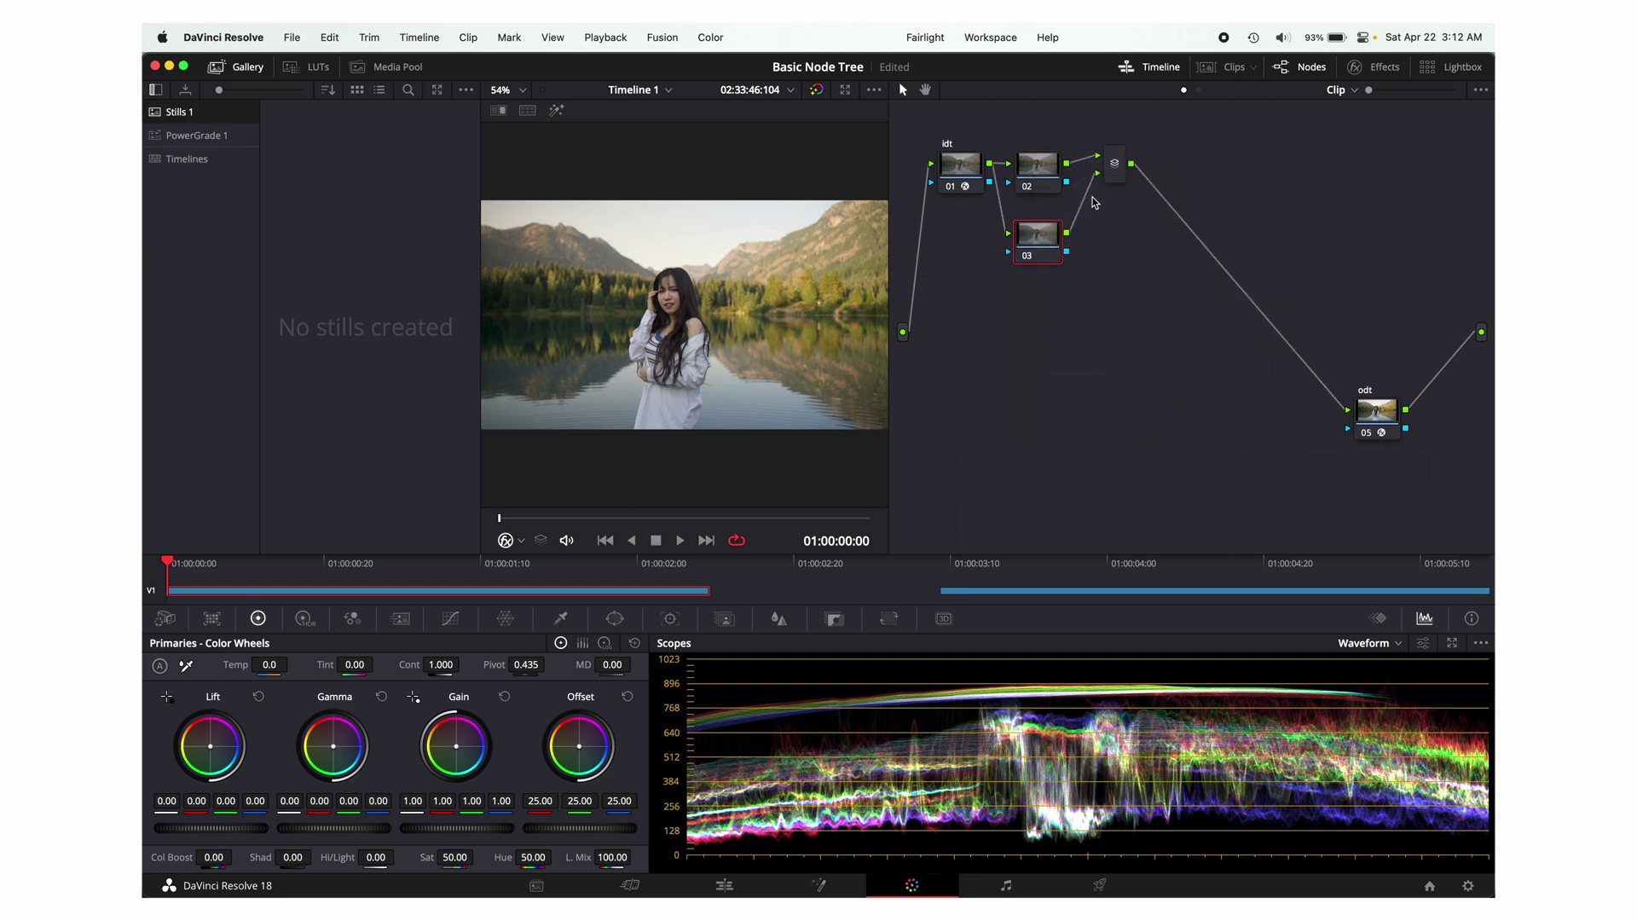
# Arrange idt, the two parallel nodes and the layer mixer neatly
pyautogui.moveTo(963, 168); pyautogui.dragTo(961, 180)
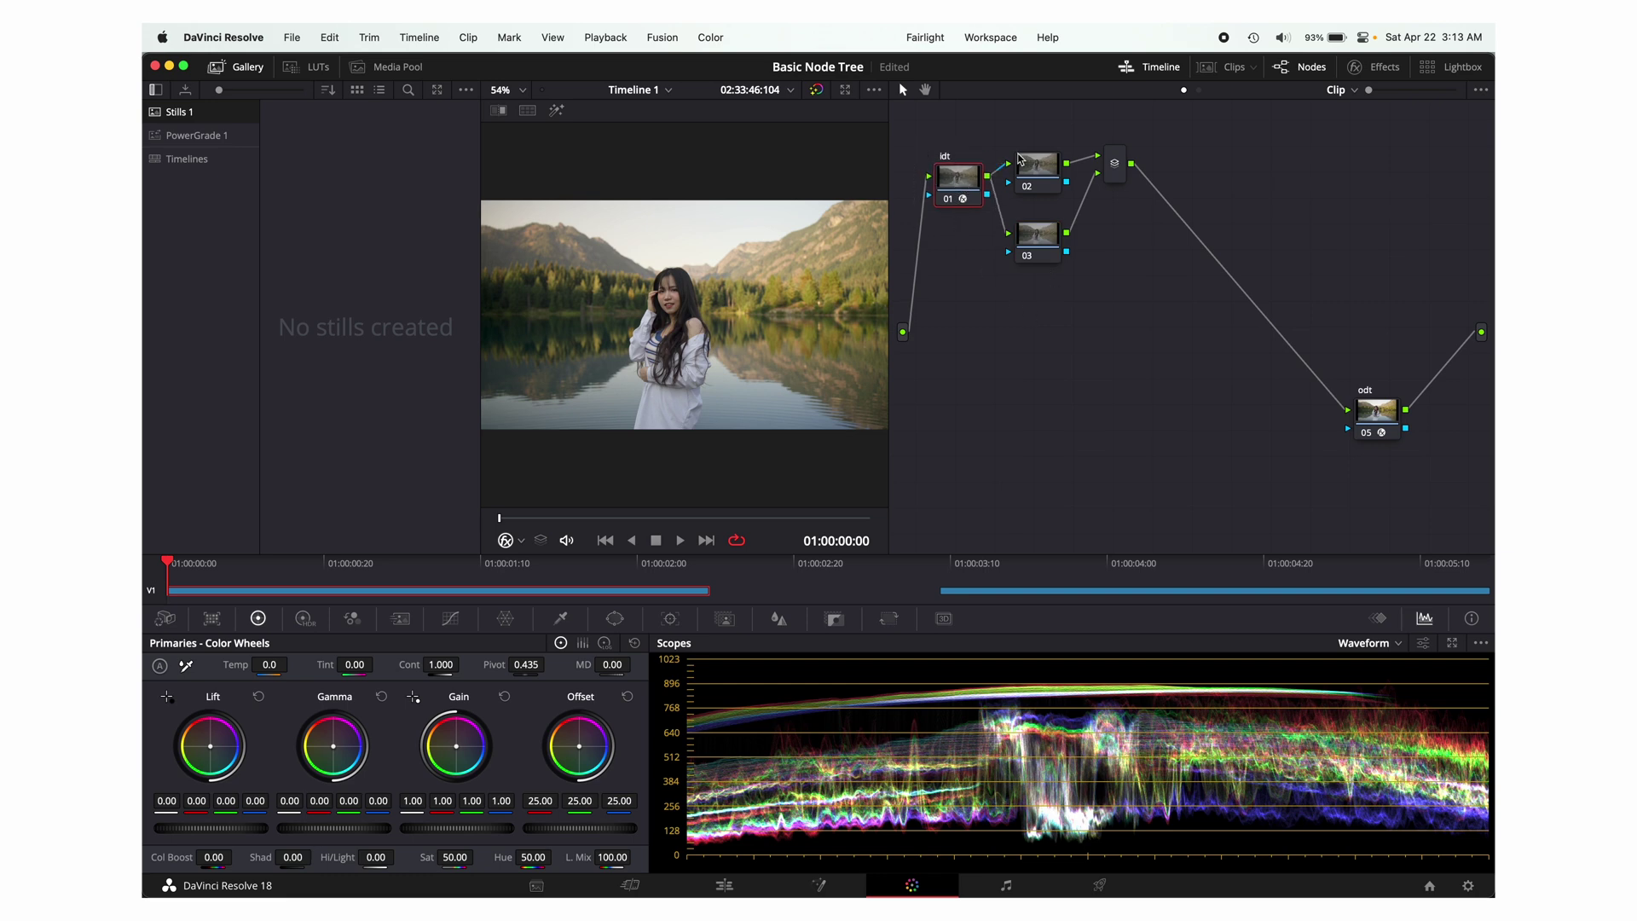
pyautogui.moveTo(1061, 143); pyautogui.dragTo(1054, 291)
pyautogui.moveTo(1054, 197); pyautogui.dragTo(1063, 210)
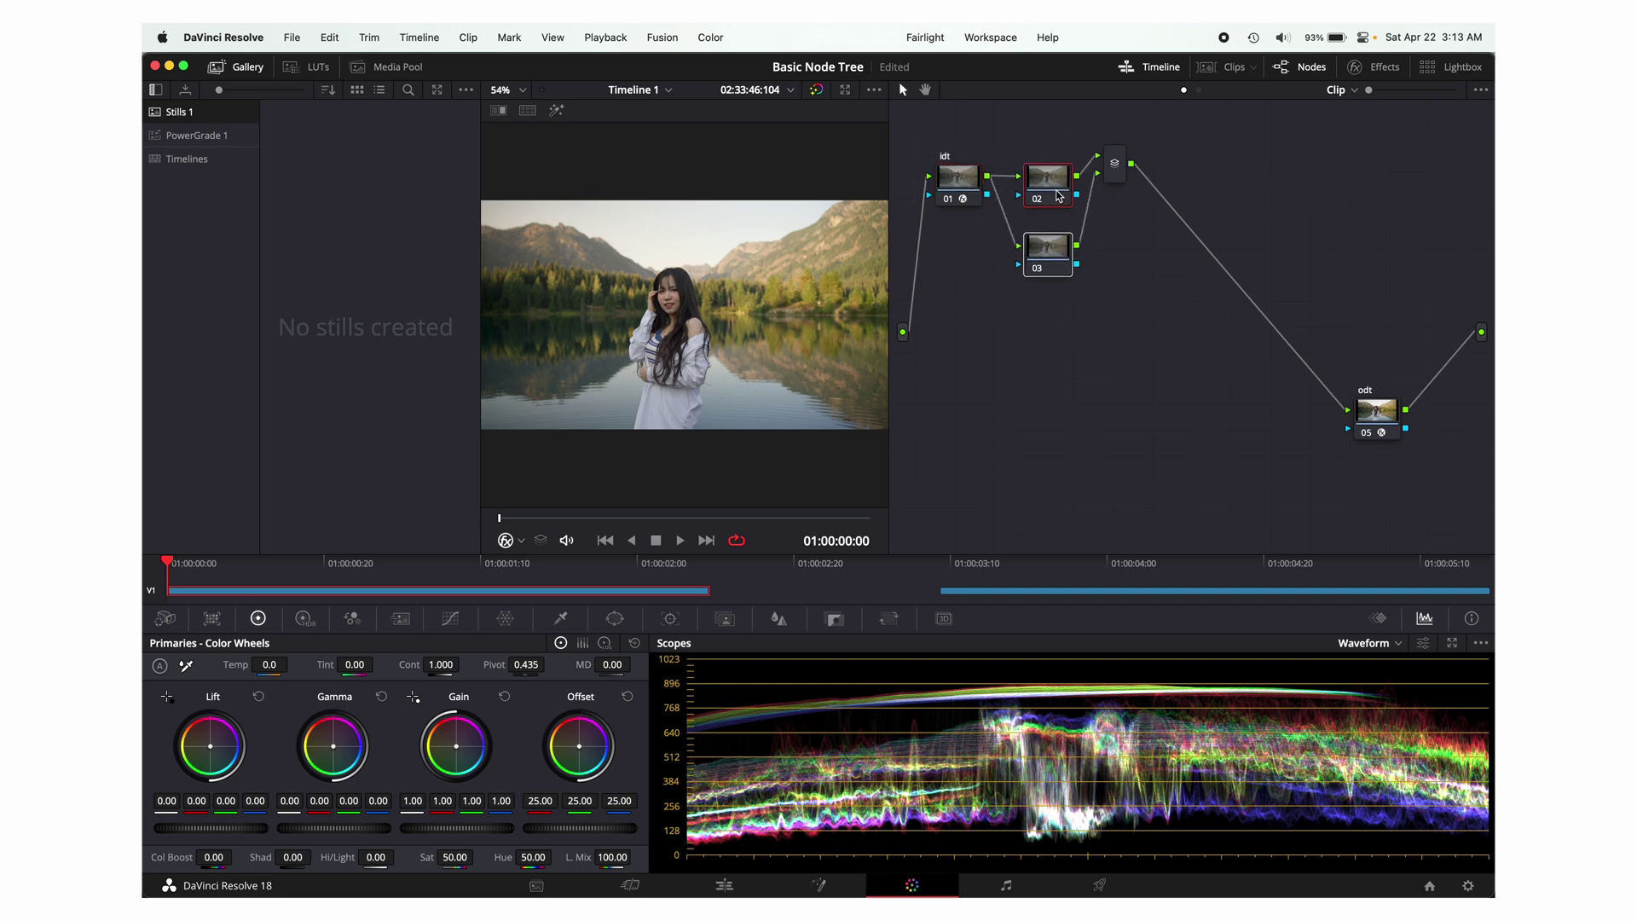
pyautogui.click(926, 149)
pyautogui.moveTo(1116, 170); pyautogui.dragTo(1131, 206)
# Label node 03 'wb', reset the trial gain change on exp, and position wb
pyautogui.doubleClick(1035, 248)
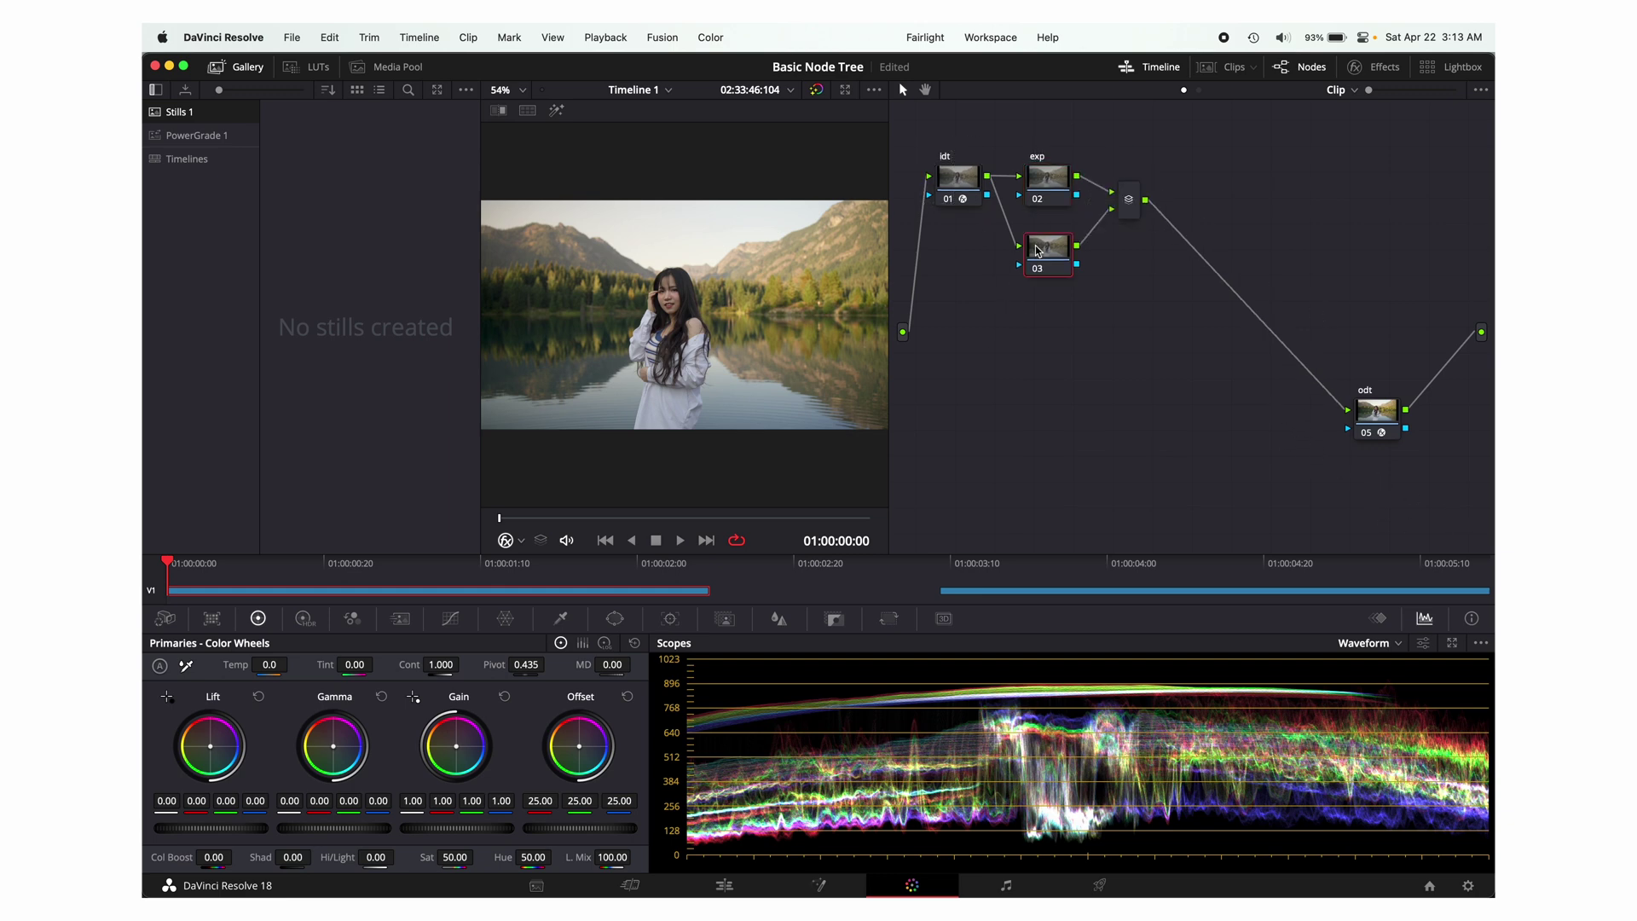
pyautogui.write('wb')
pyautogui.press('Return')
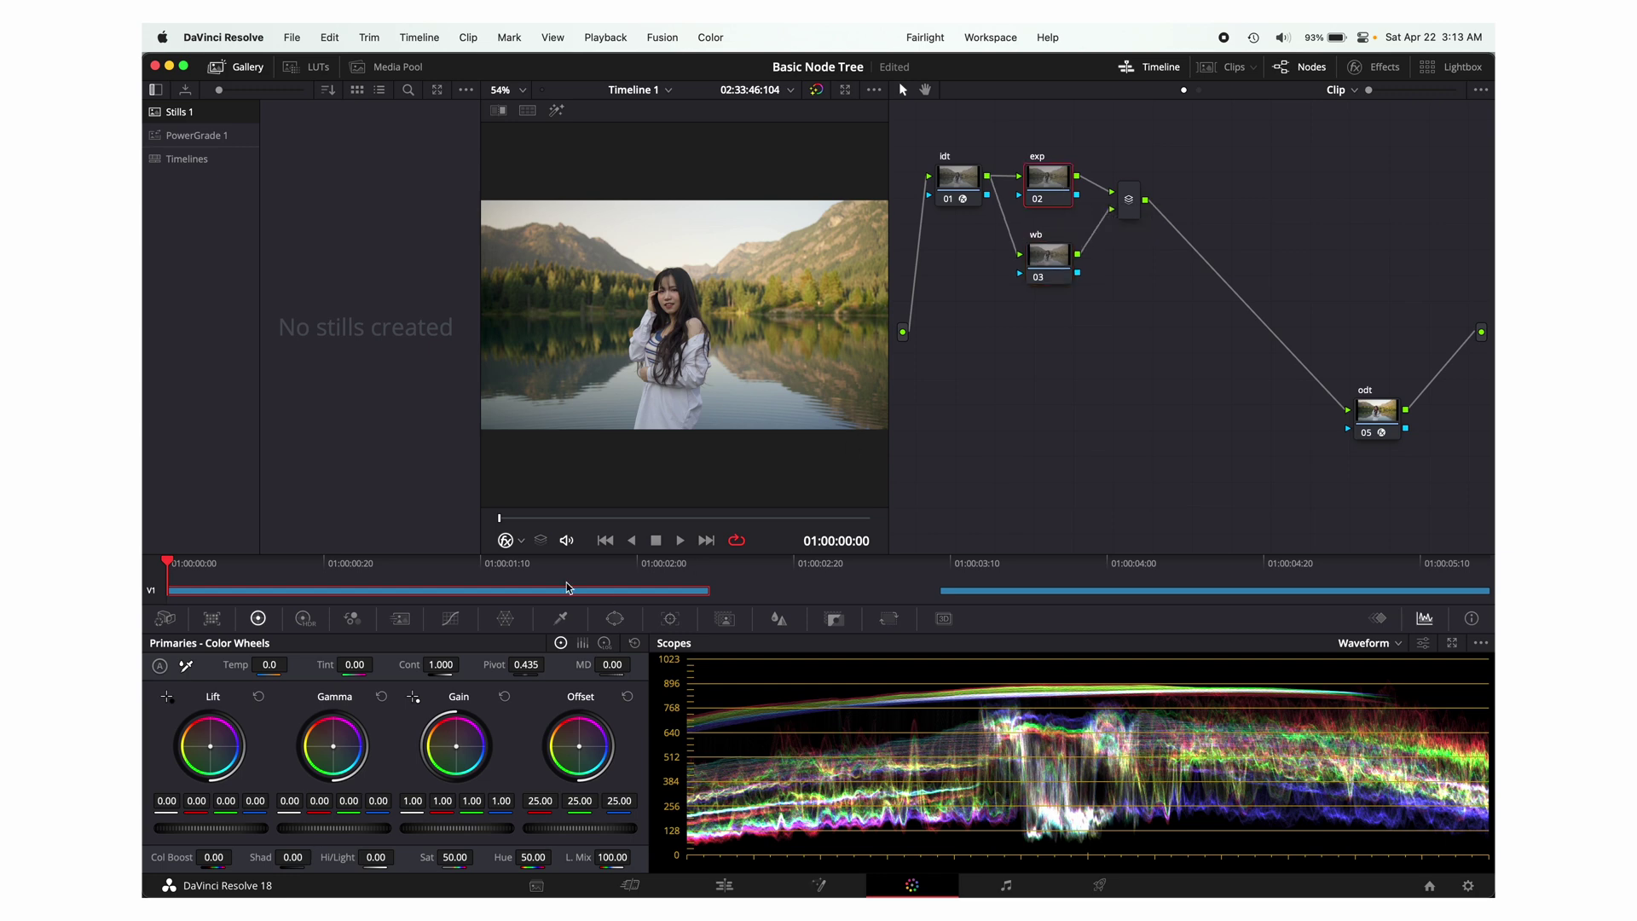
pyautogui.moveTo(478, 829); pyautogui.dragTo(467, 828)
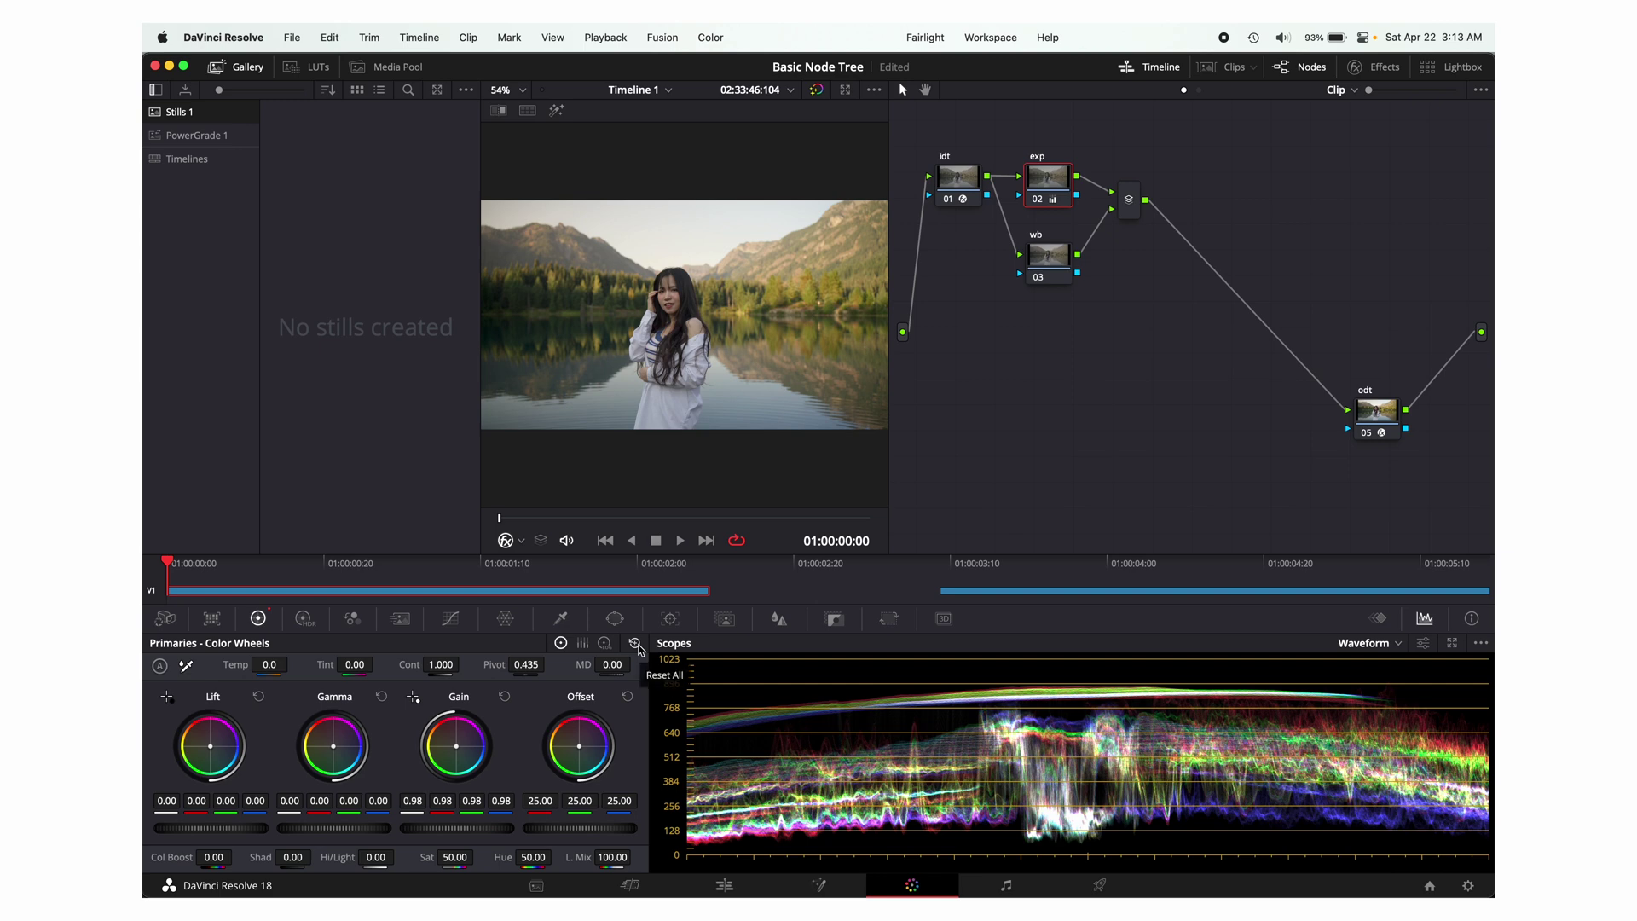
pyautogui.click(640, 650)
pyautogui.click(1045, 270)
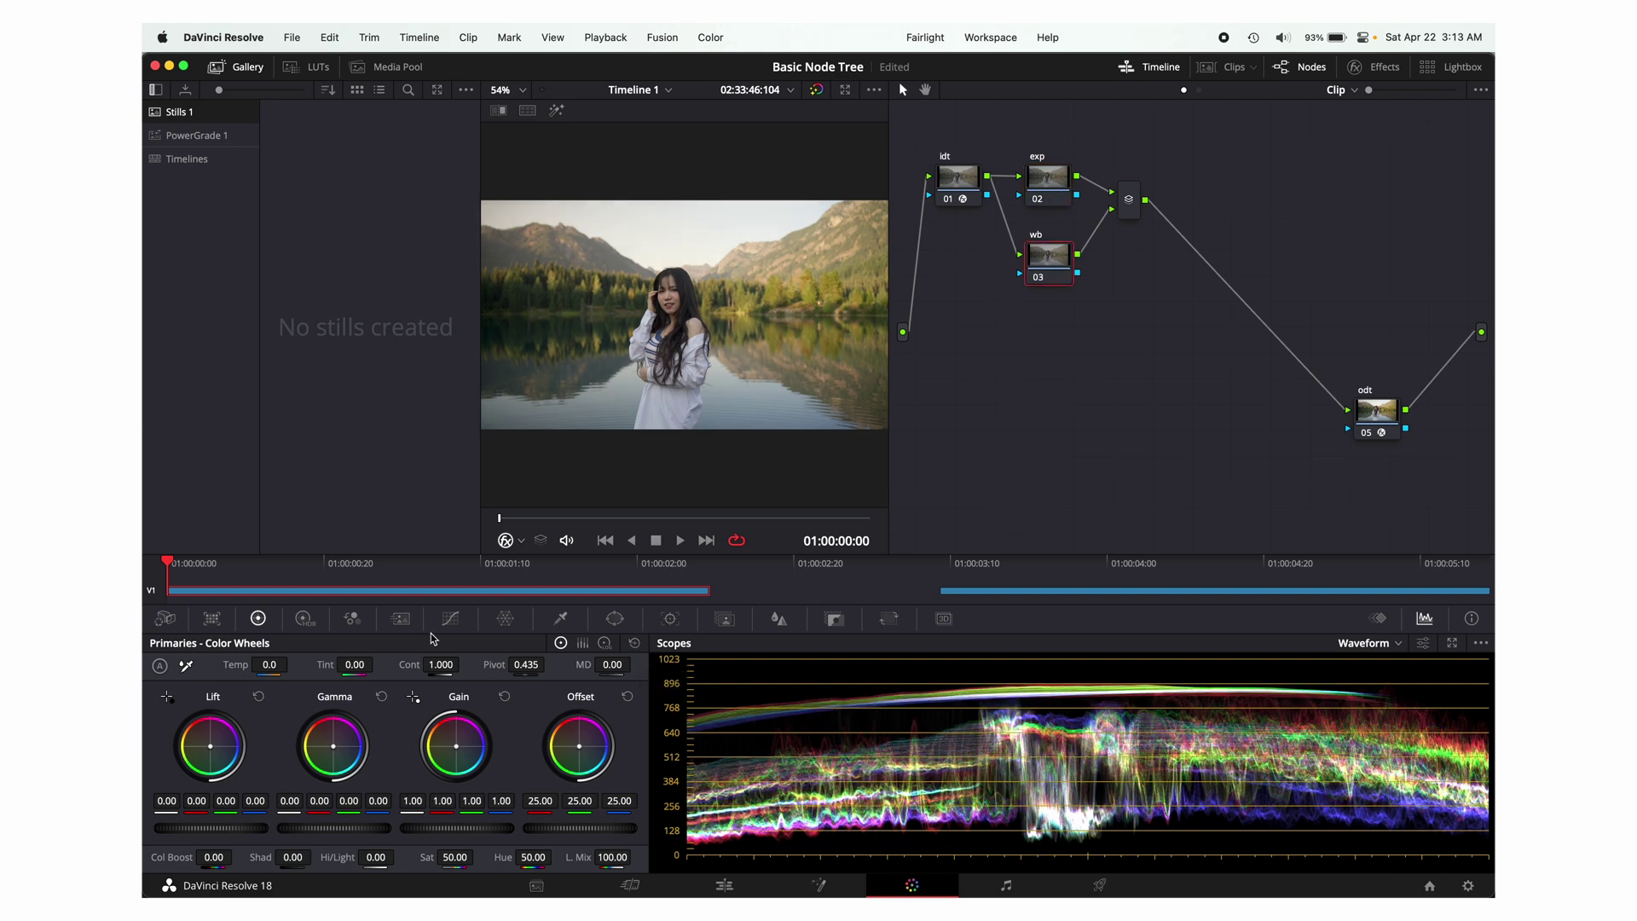
pyautogui.moveTo(1048, 261); pyautogui.dragTo(1048, 271)
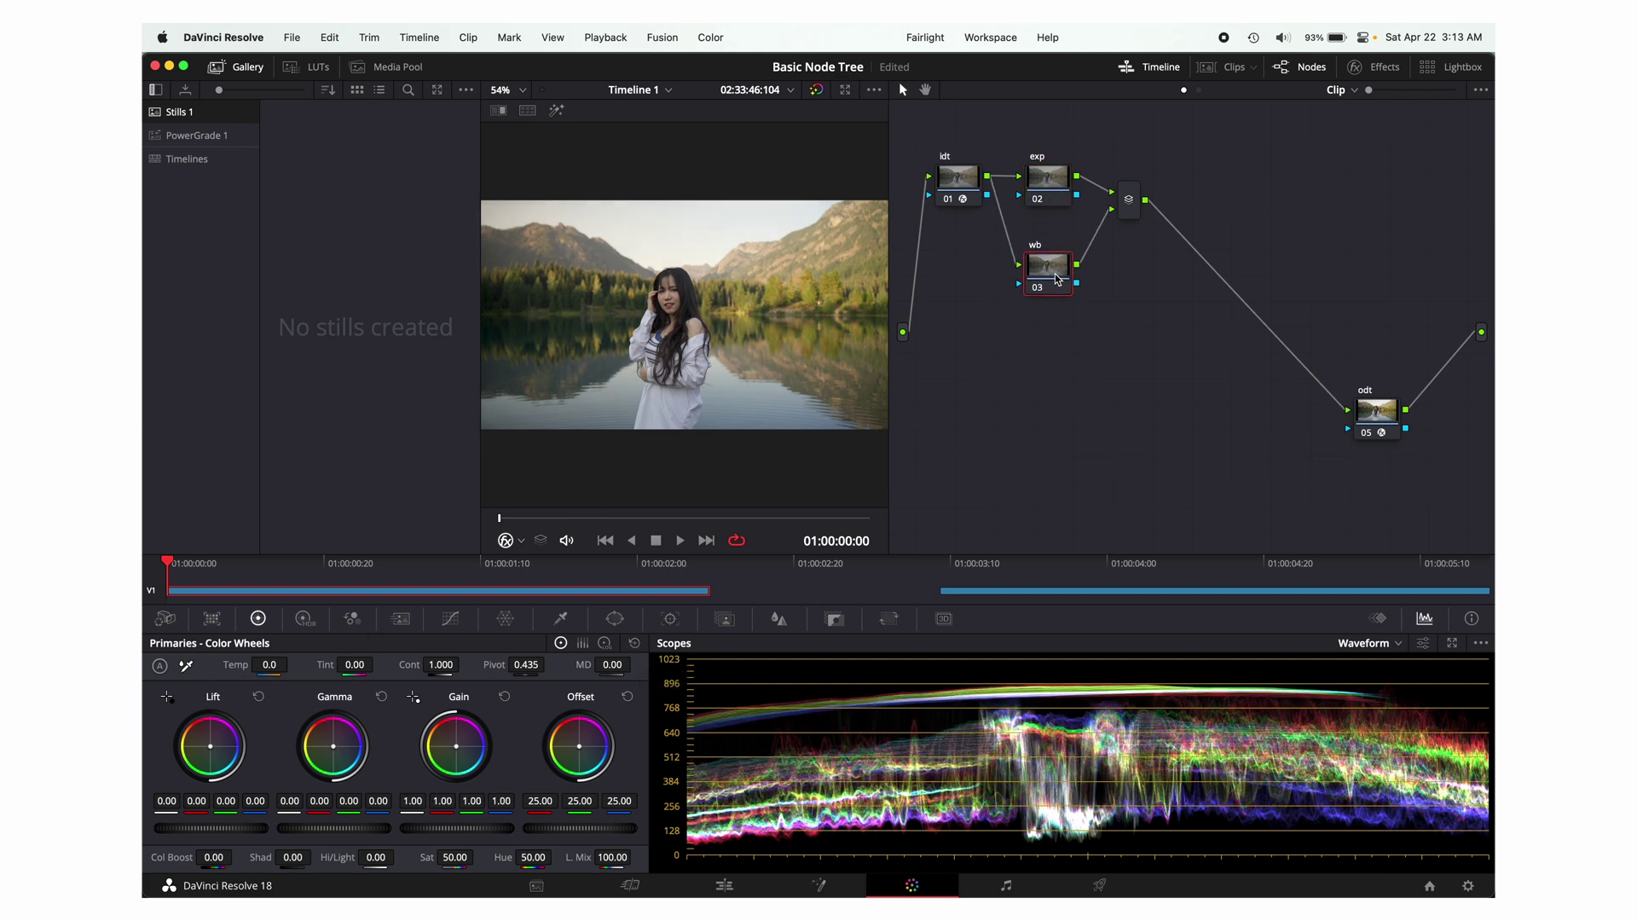
# Add a serial node after the layer mixer and move it right
pyautogui.click(1128, 199)
pyautogui.hotkey('alt', 's')
pyautogui.moveTo(1135, 206); pyautogui.dragTo(1214, 195)
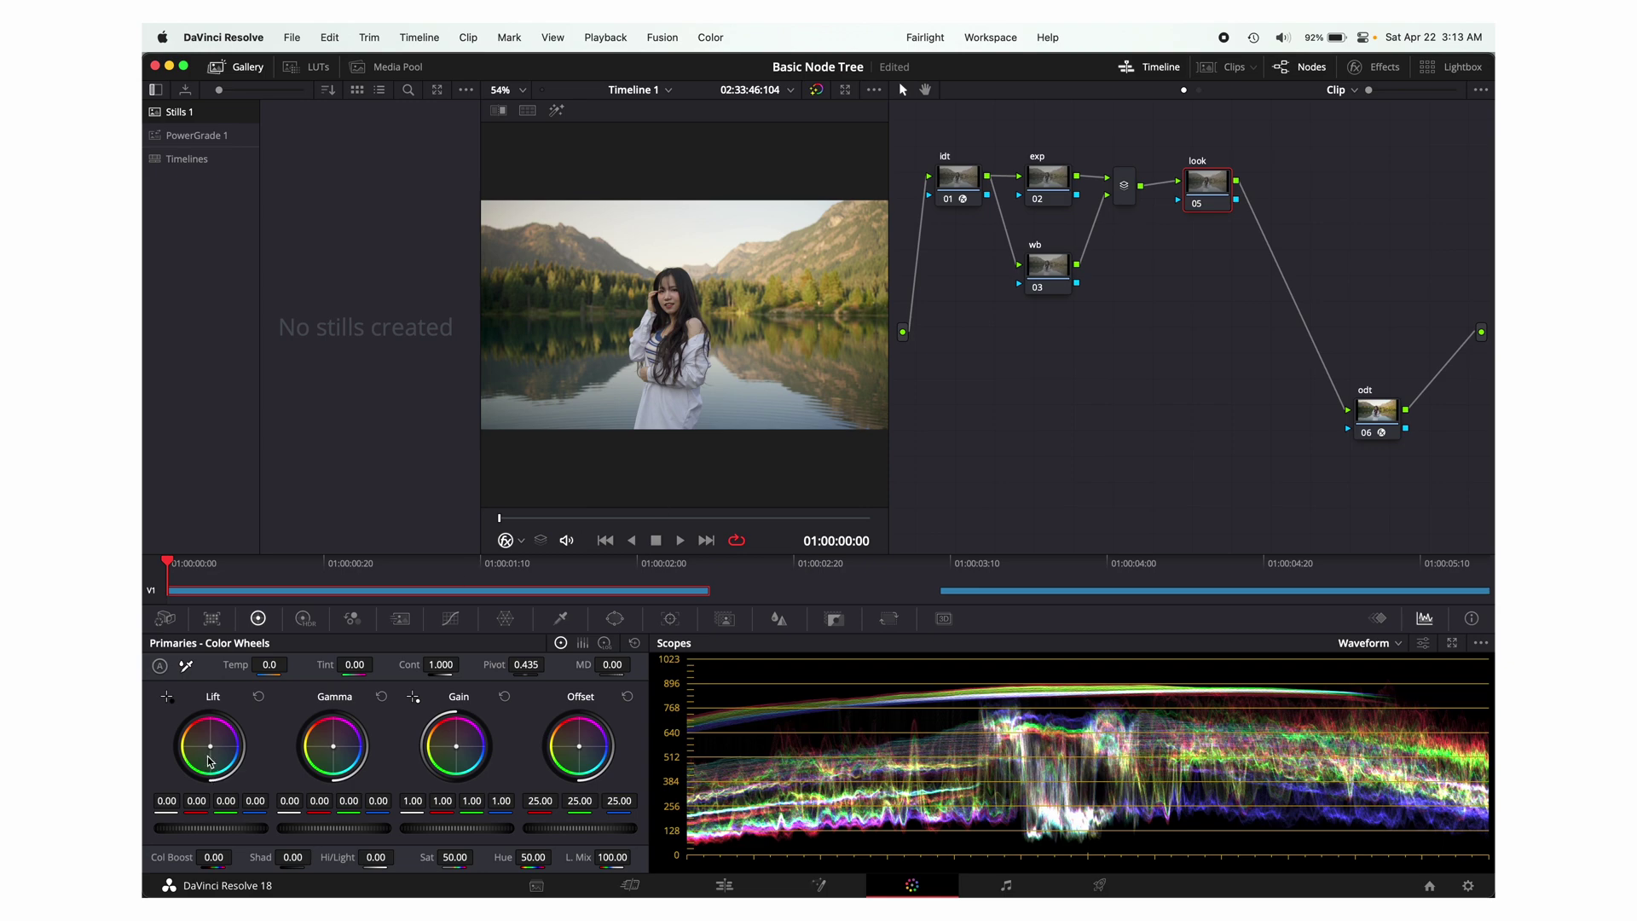
# Try Lift and Gamma colour shifts on the new node, revert both, and save the project
pyautogui.moveTo(210, 757)
pyautogui.mouseDown()
pyautogui.moveTo(221, 780)
pyautogui.moveTo(206, 748)
pyautogui.mouseUp()
pyautogui.click(259, 696)
pyautogui.moveTo(333, 746); pyautogui.dragTo(311, 729)
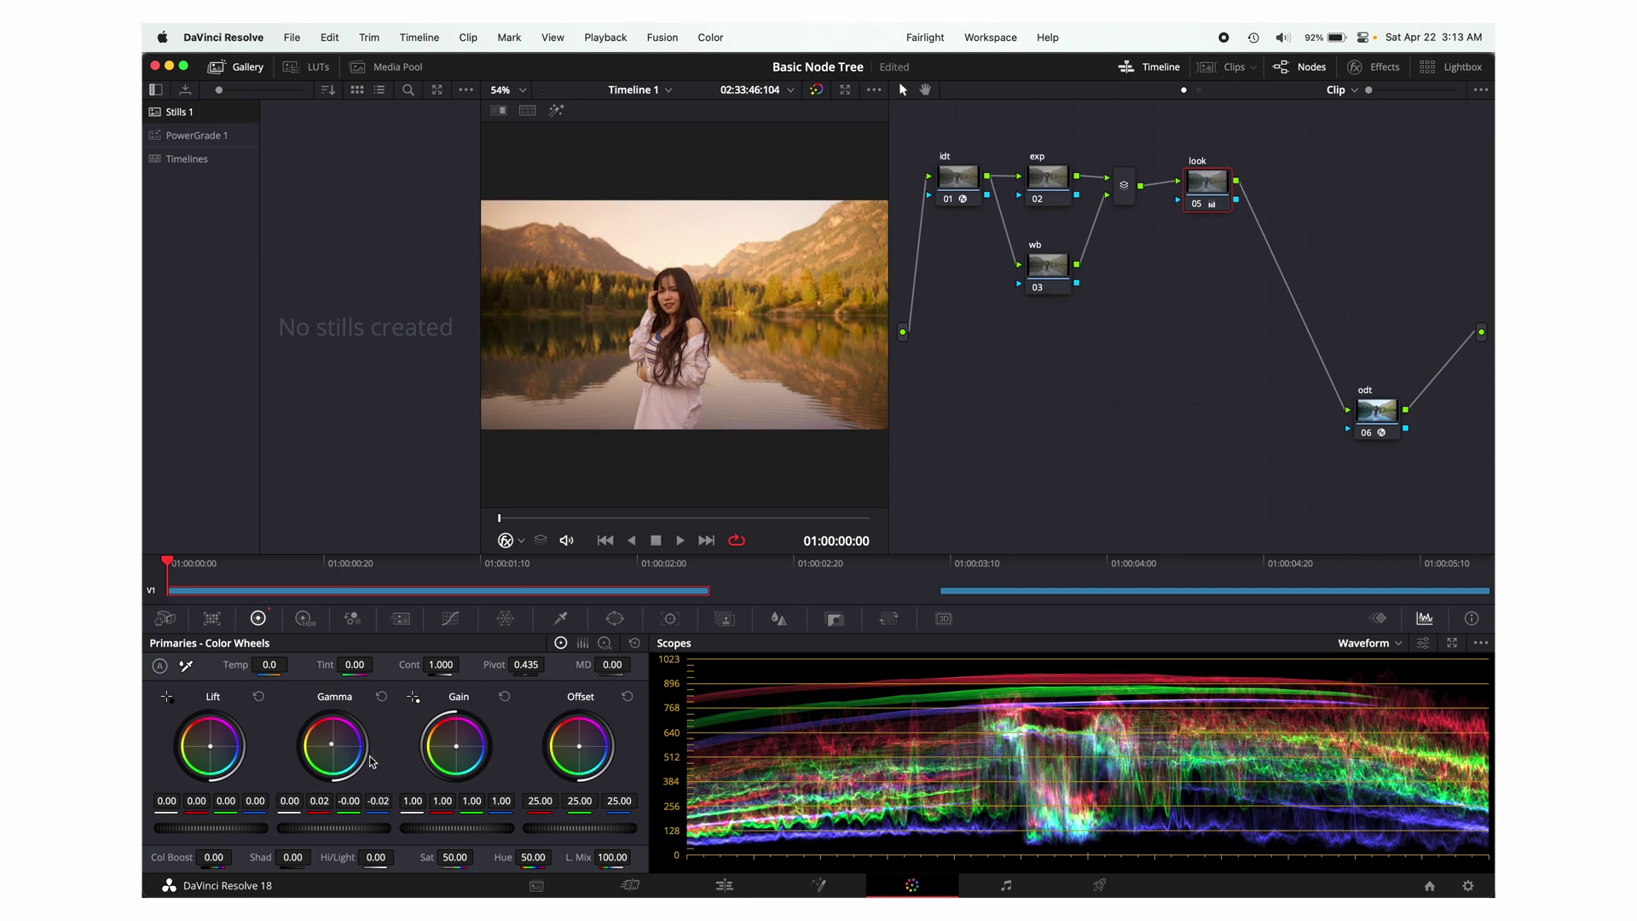
pyautogui.press('super+z')
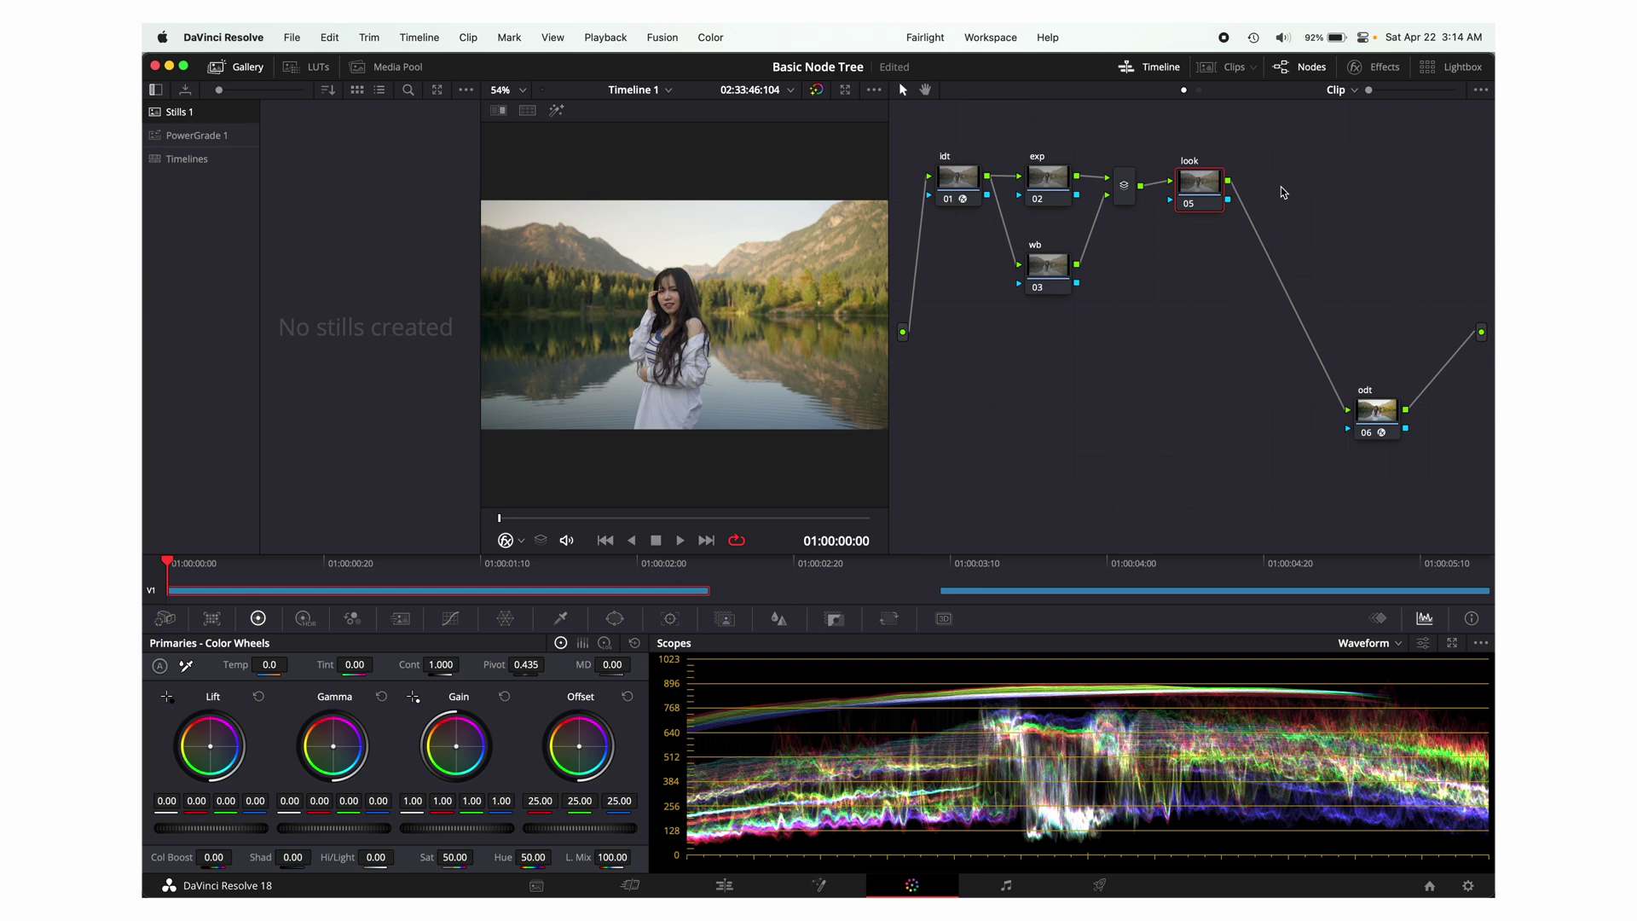
pyautogui.press('super+s')
pyautogui.click(1260, 235)
# Add a node after look sampling the woman's skin, and push look's midtones toward cyan
pyautogui.hotkey('alt', 's')
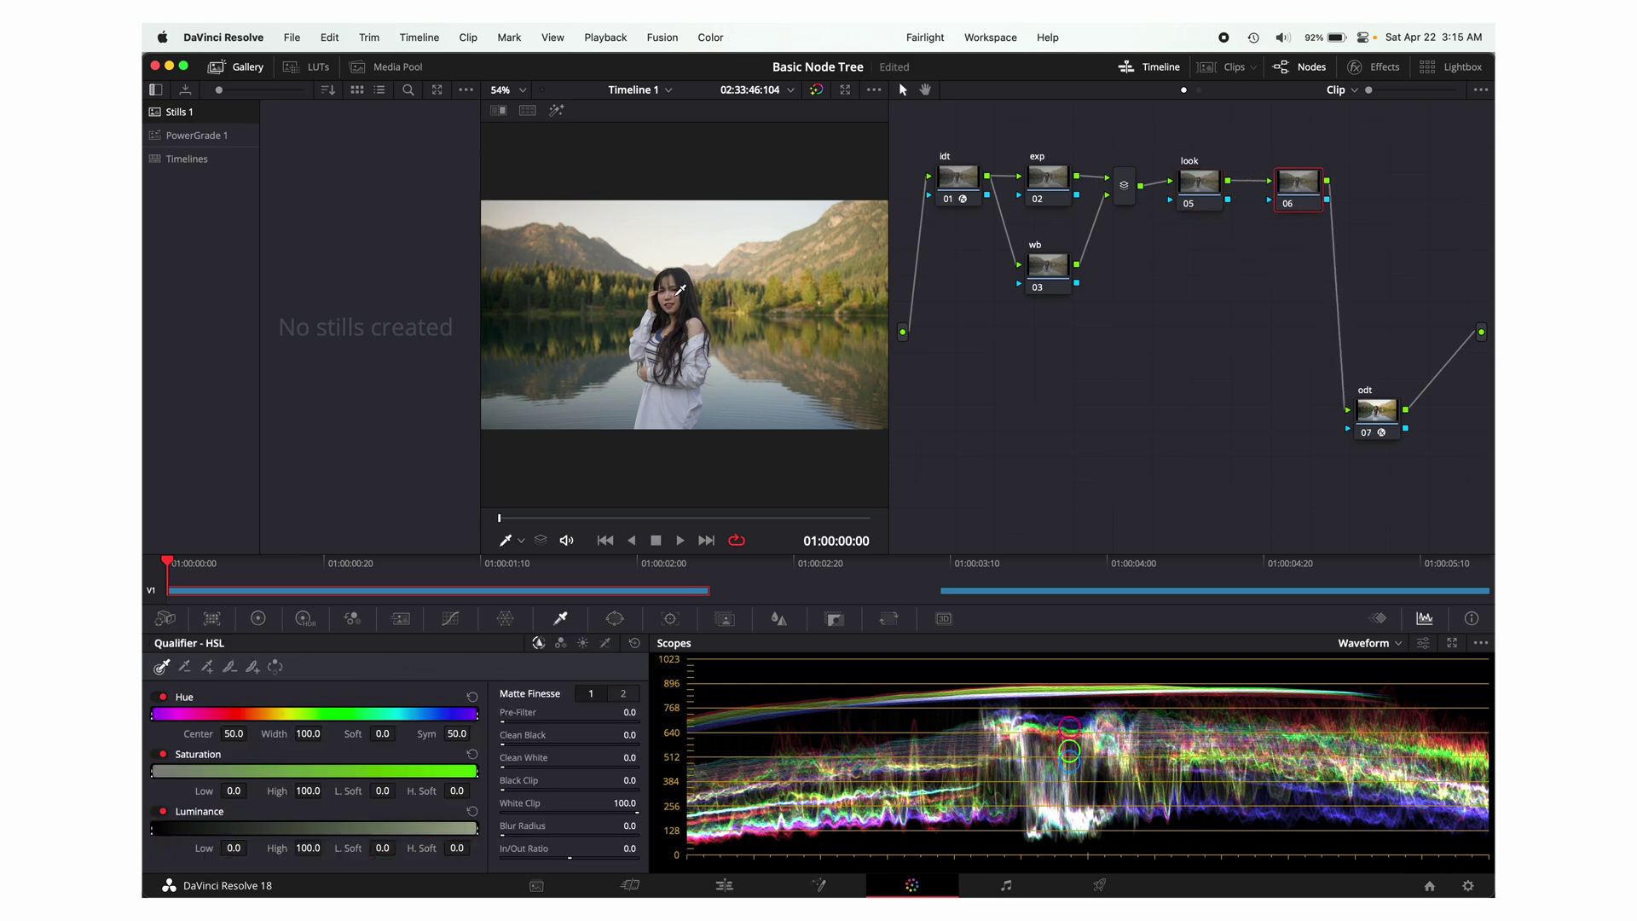
pyautogui.click(677, 295)
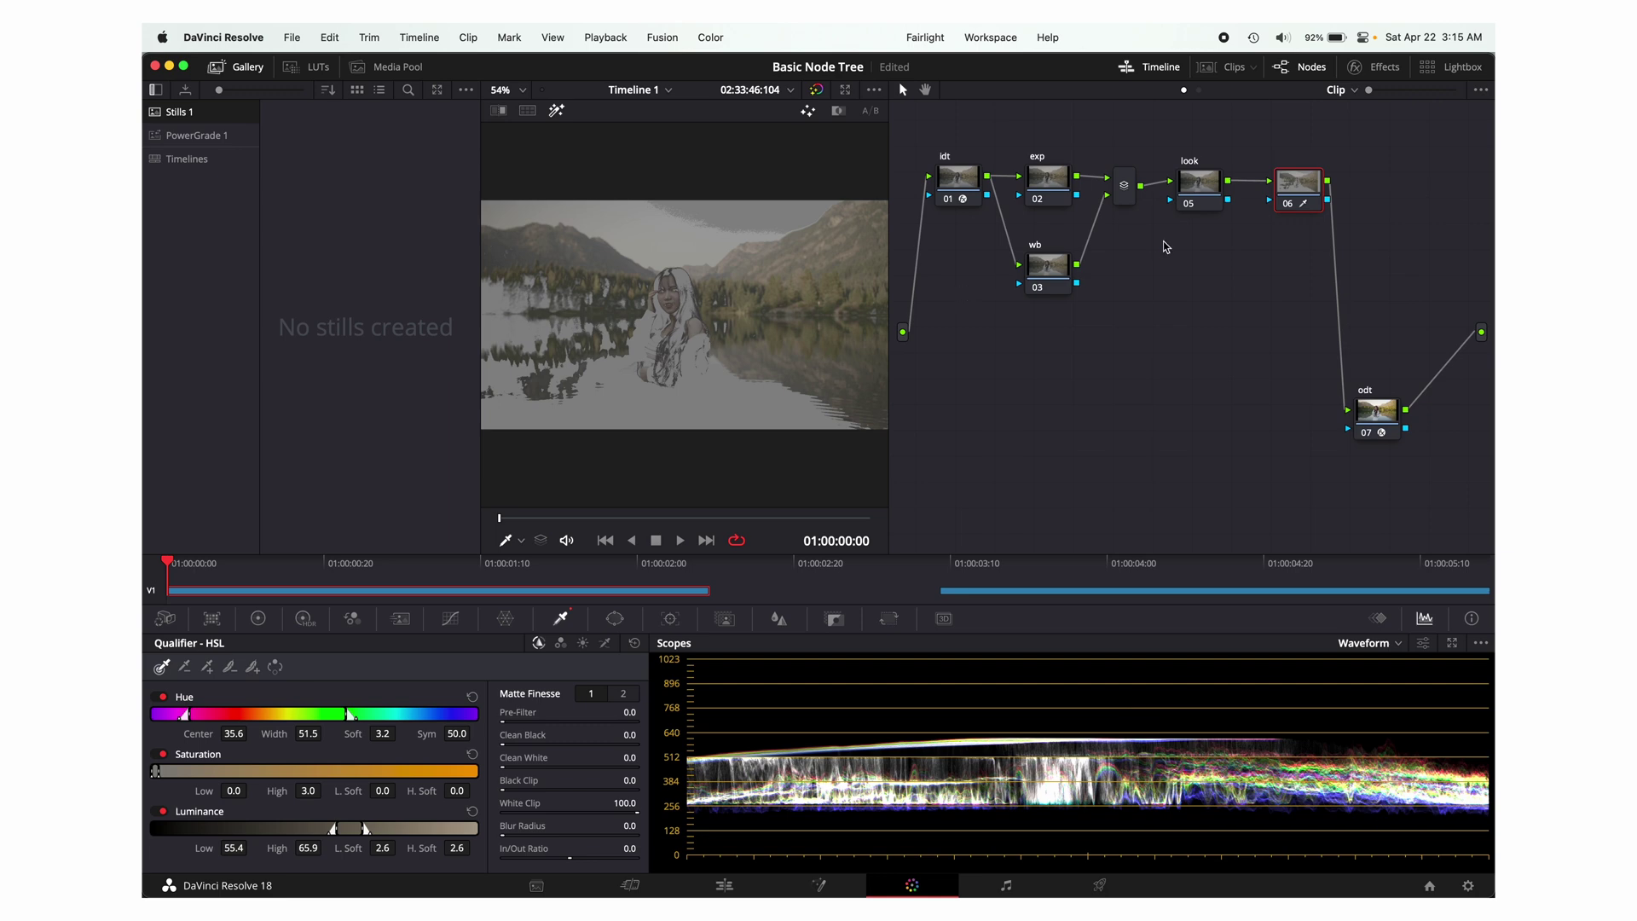
pyautogui.click(1198, 184)
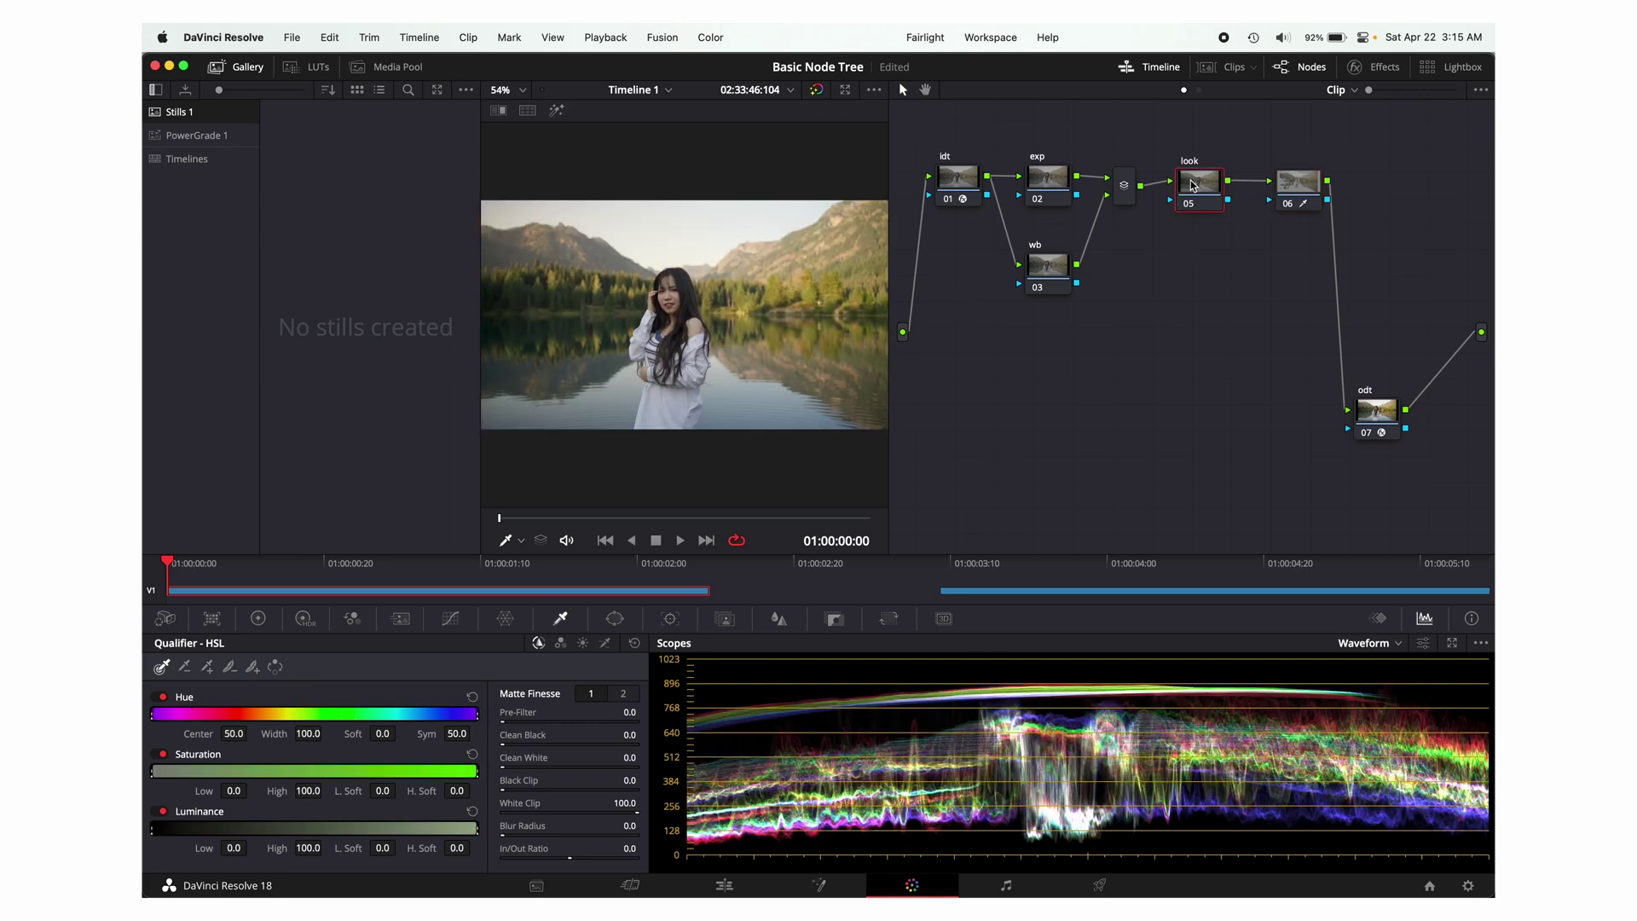
pyautogui.click(259, 618)
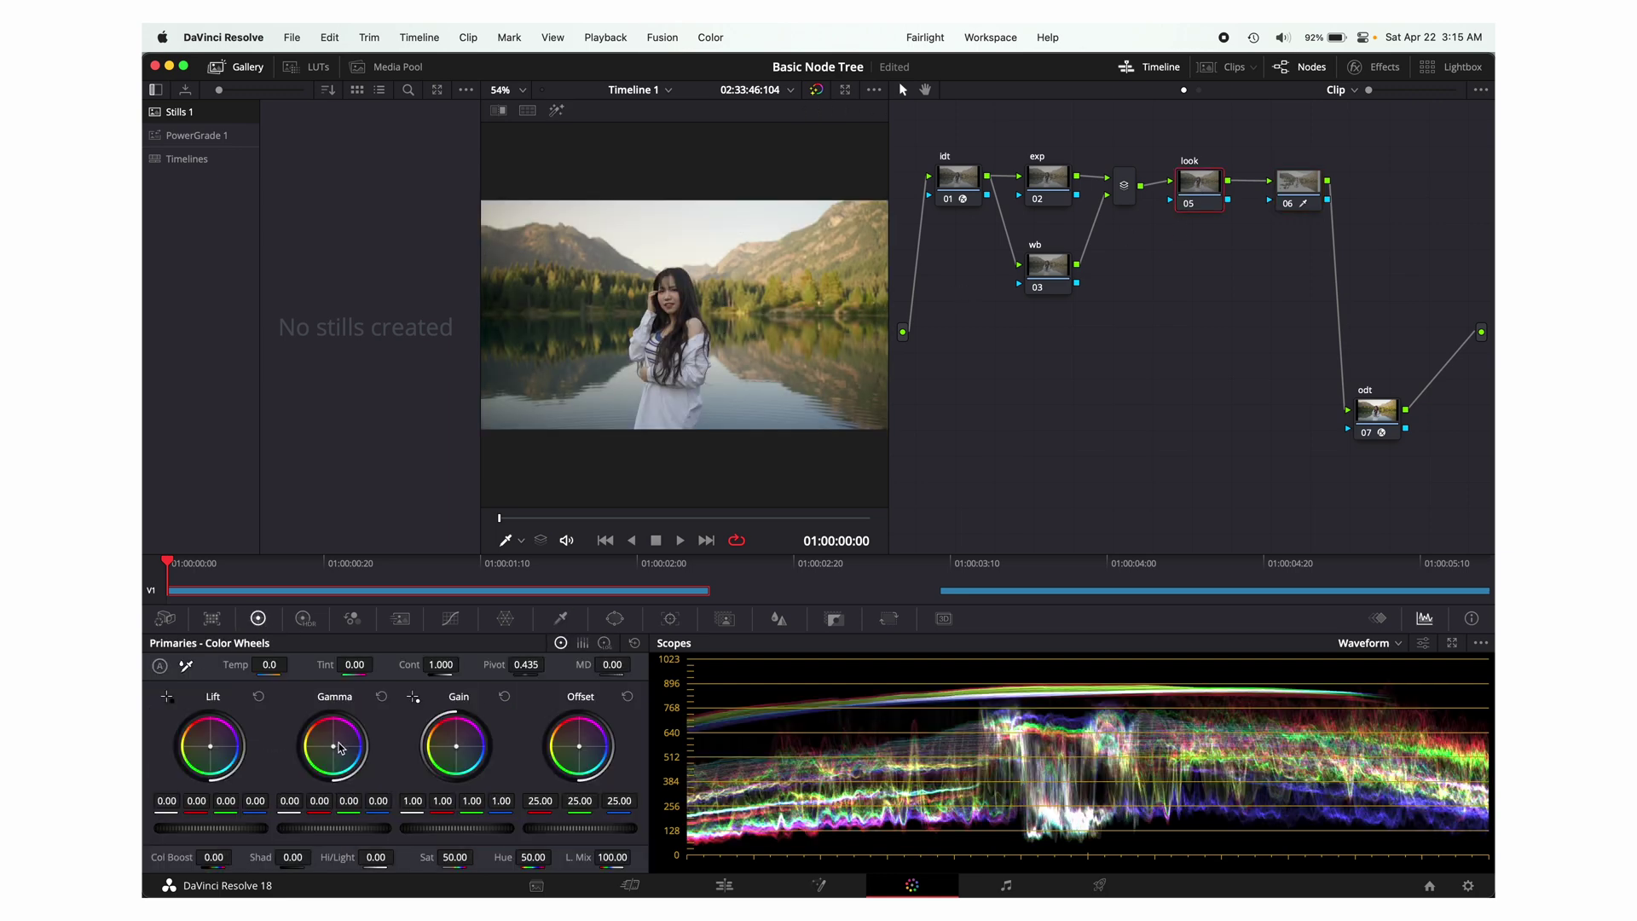
pyautogui.moveTo(343, 749); pyautogui.dragTo(346, 753)
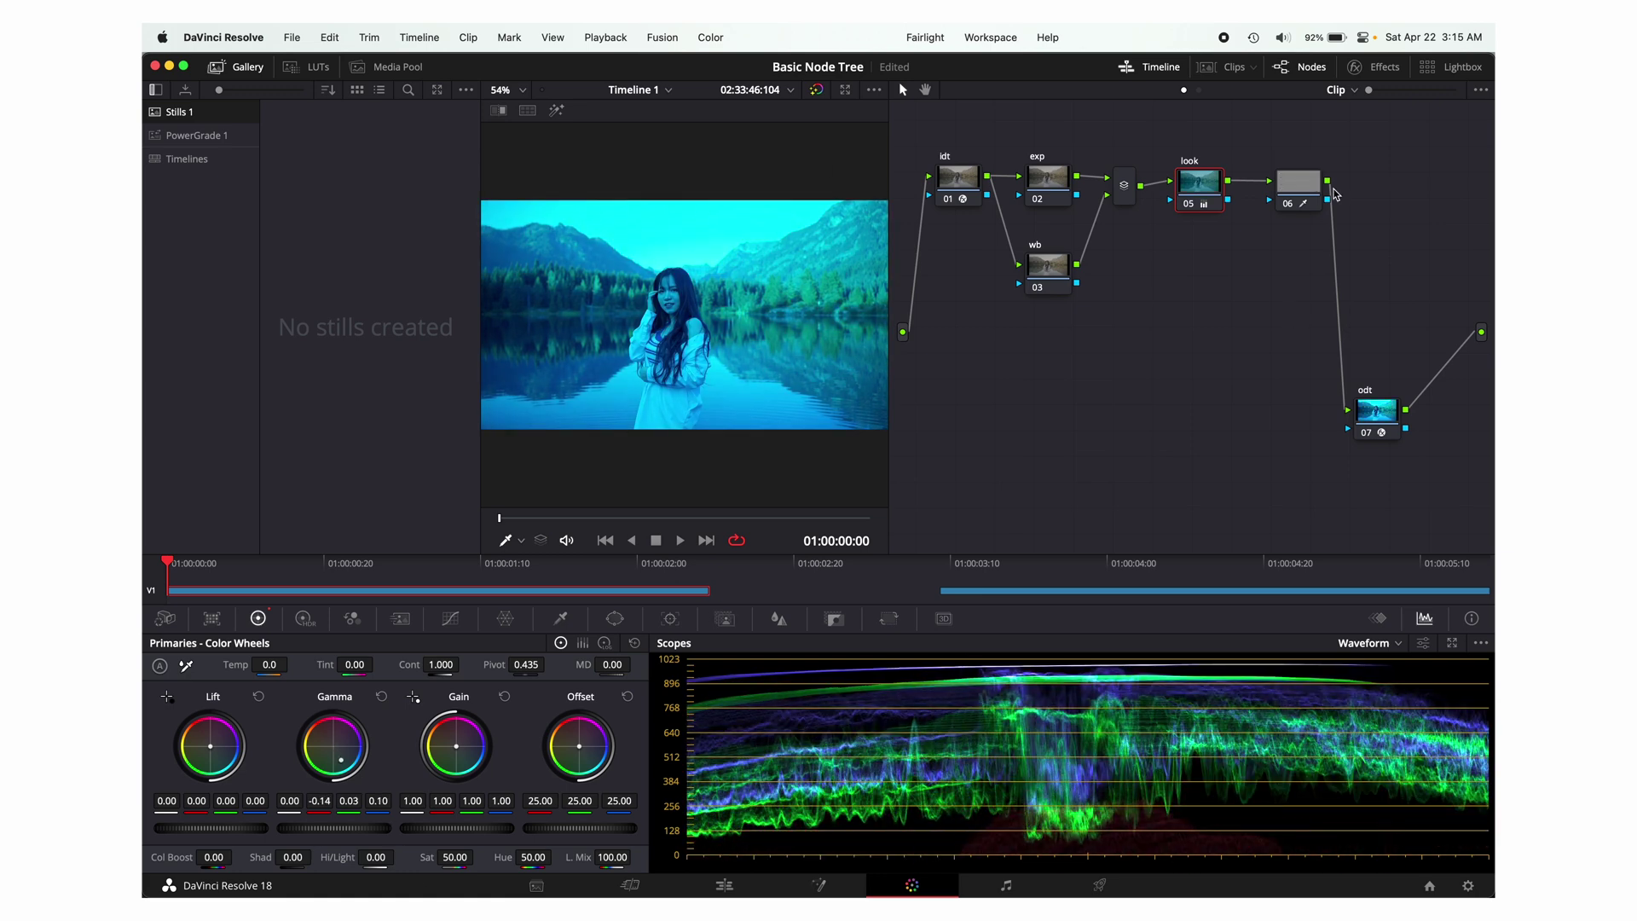
pyautogui.click(1302, 189)
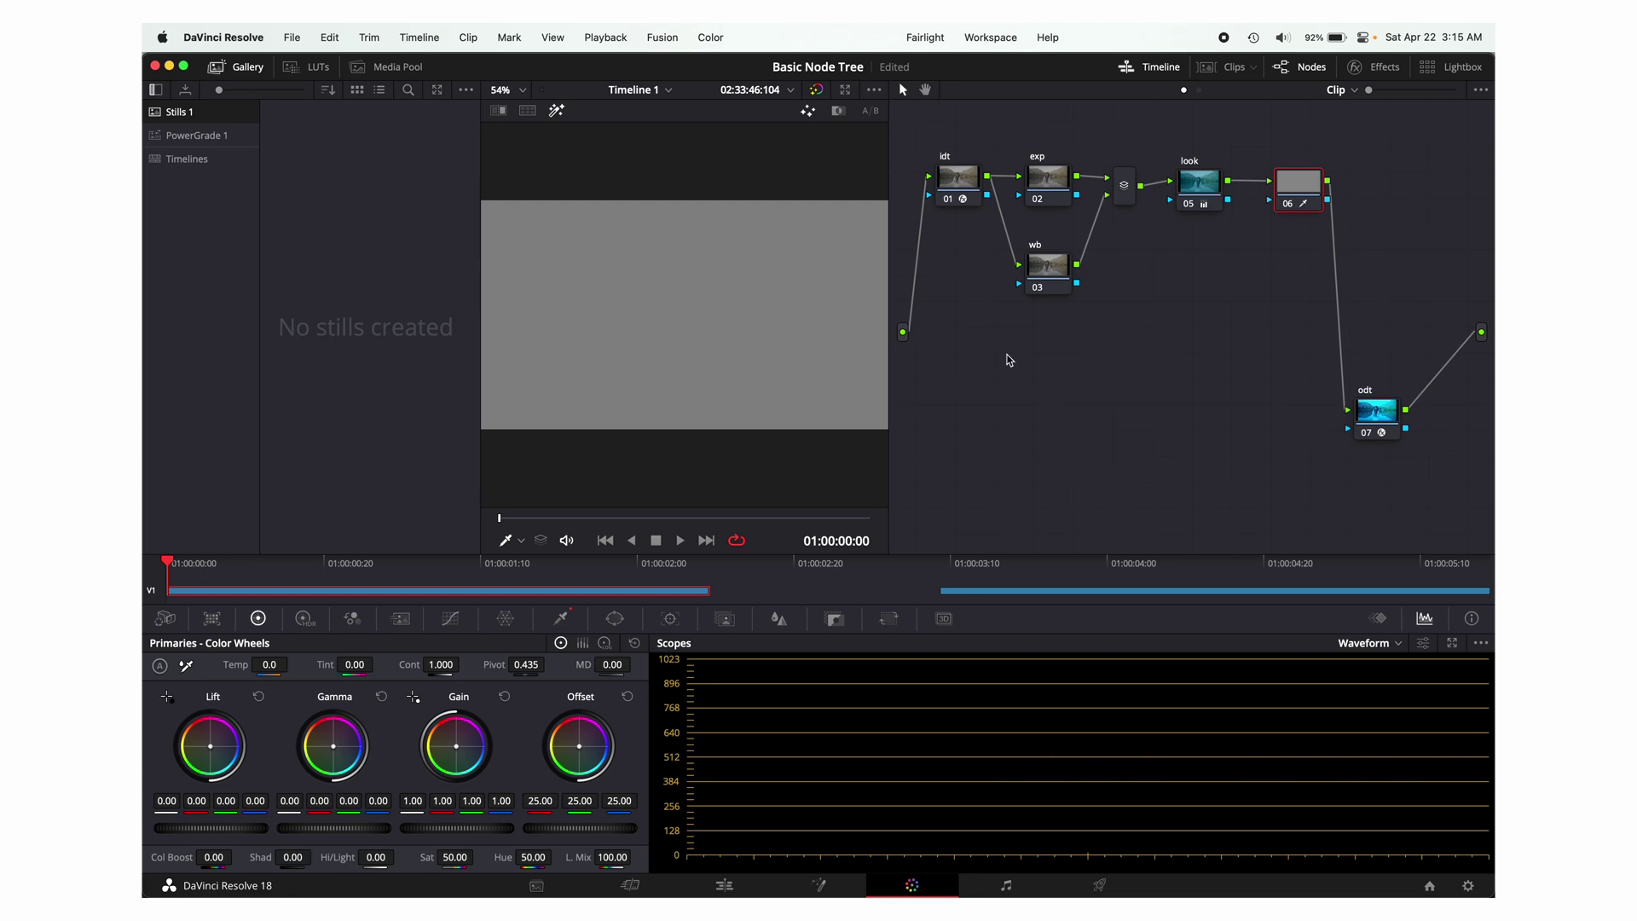
# Make the skin node a parallel branch below look and re-sample the woman's skin tone
pyautogui.press('super+z')
pyautogui.moveTo(1192, 237); pyautogui.dragTo(1192, 266)
pyautogui.click(561, 618)
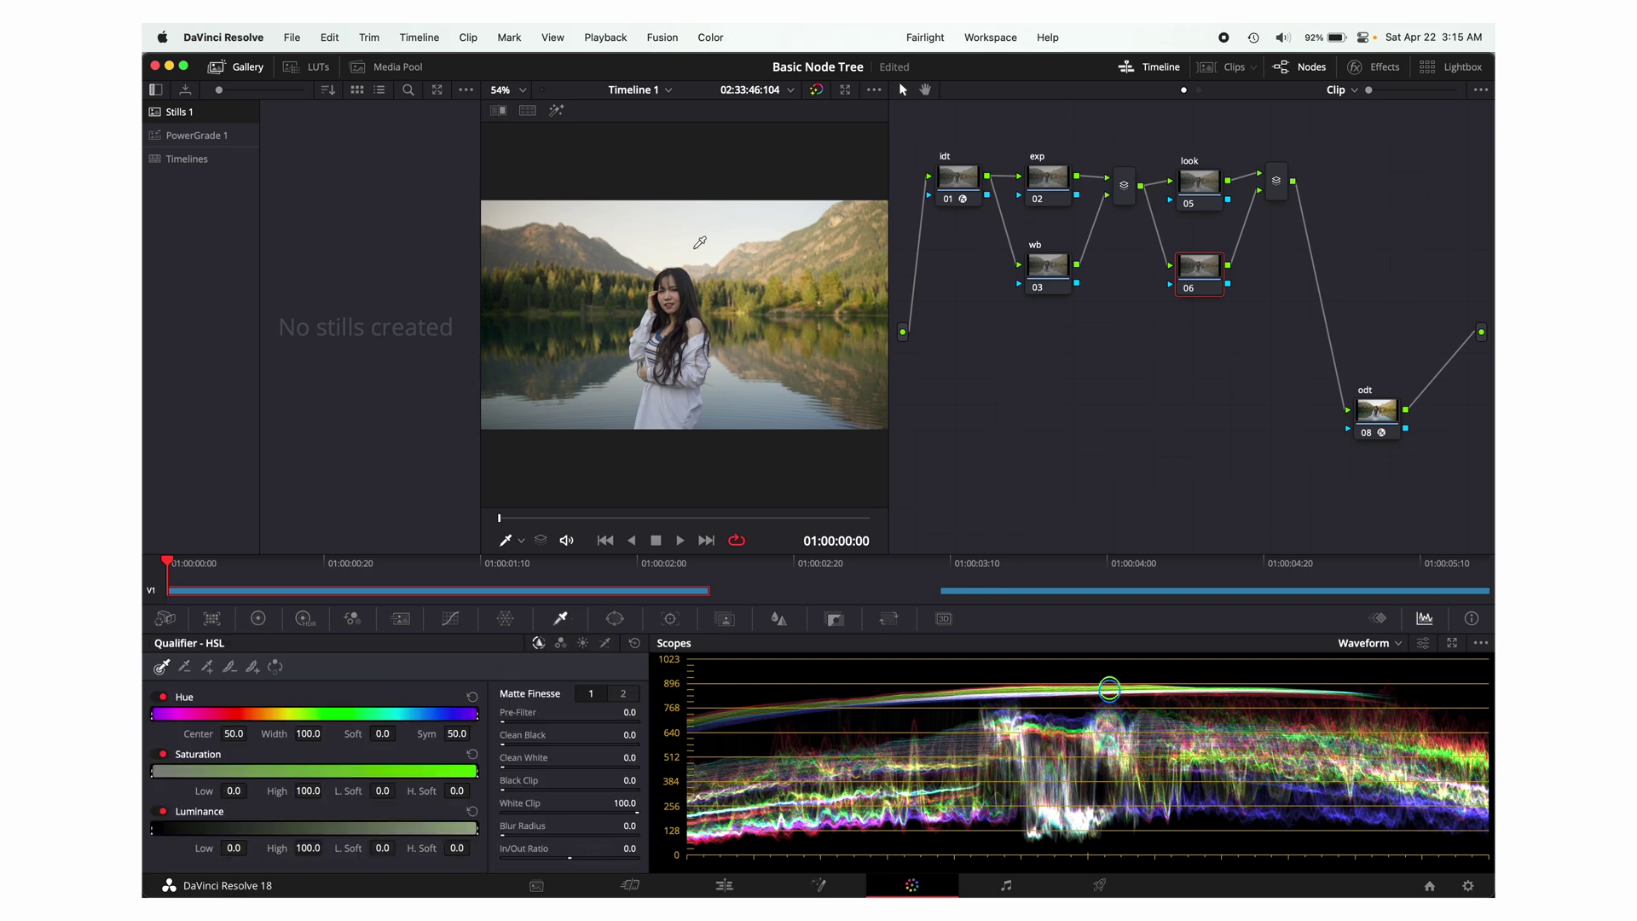
pyautogui.click(686, 247)
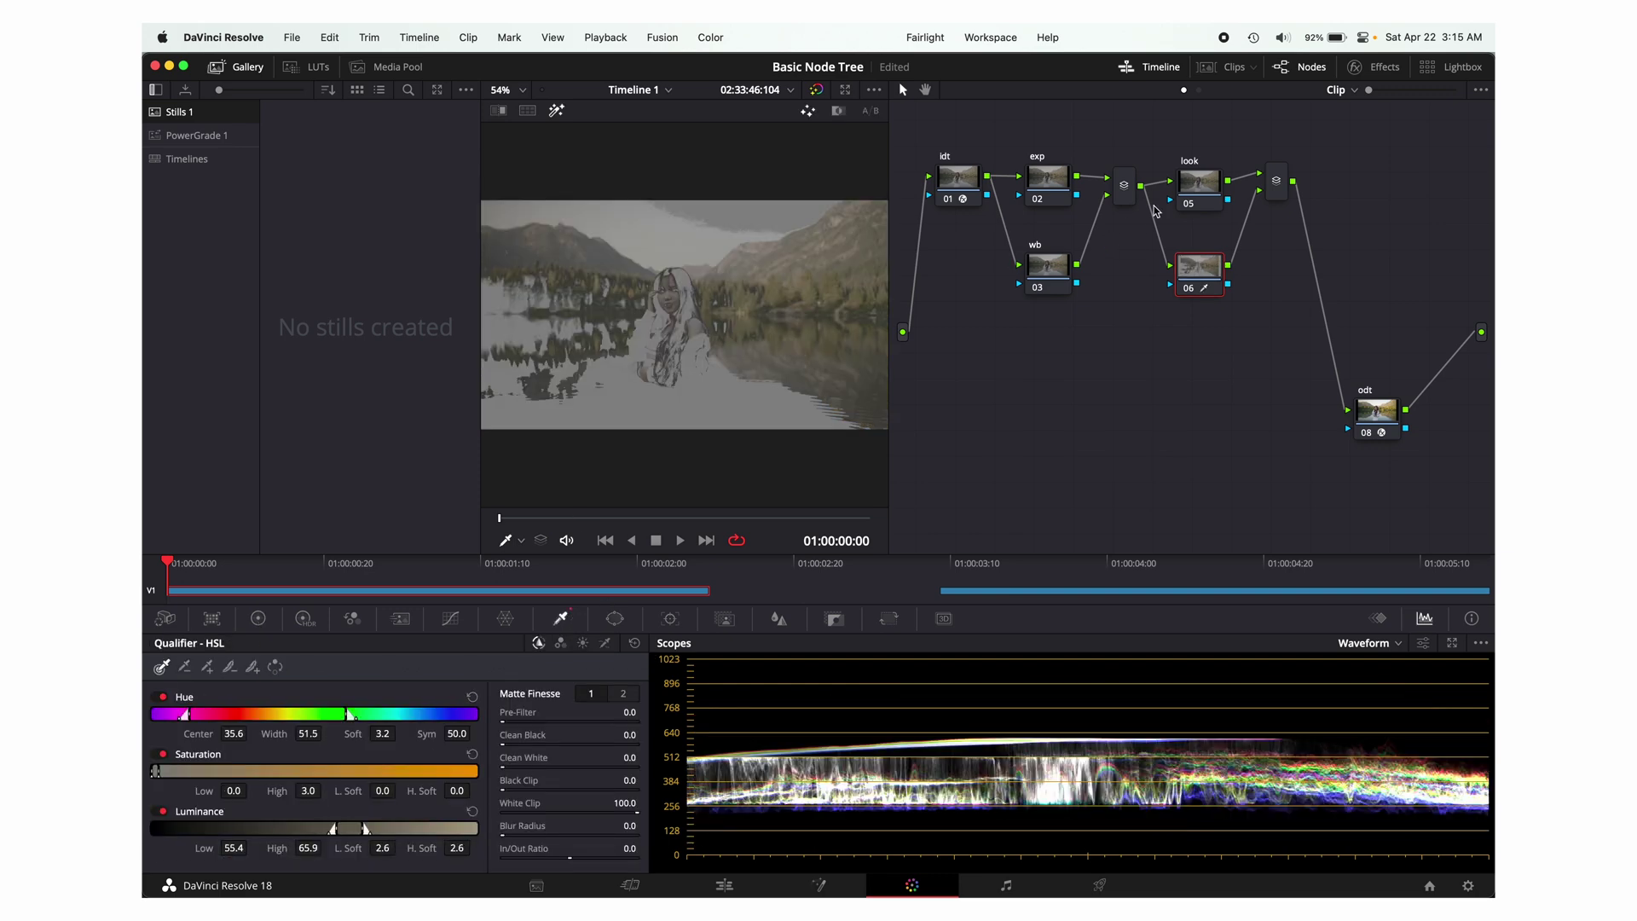
# Push look's midtones toward cyan, then reselect the skin node to view its matte
pyautogui.click(1198, 190)
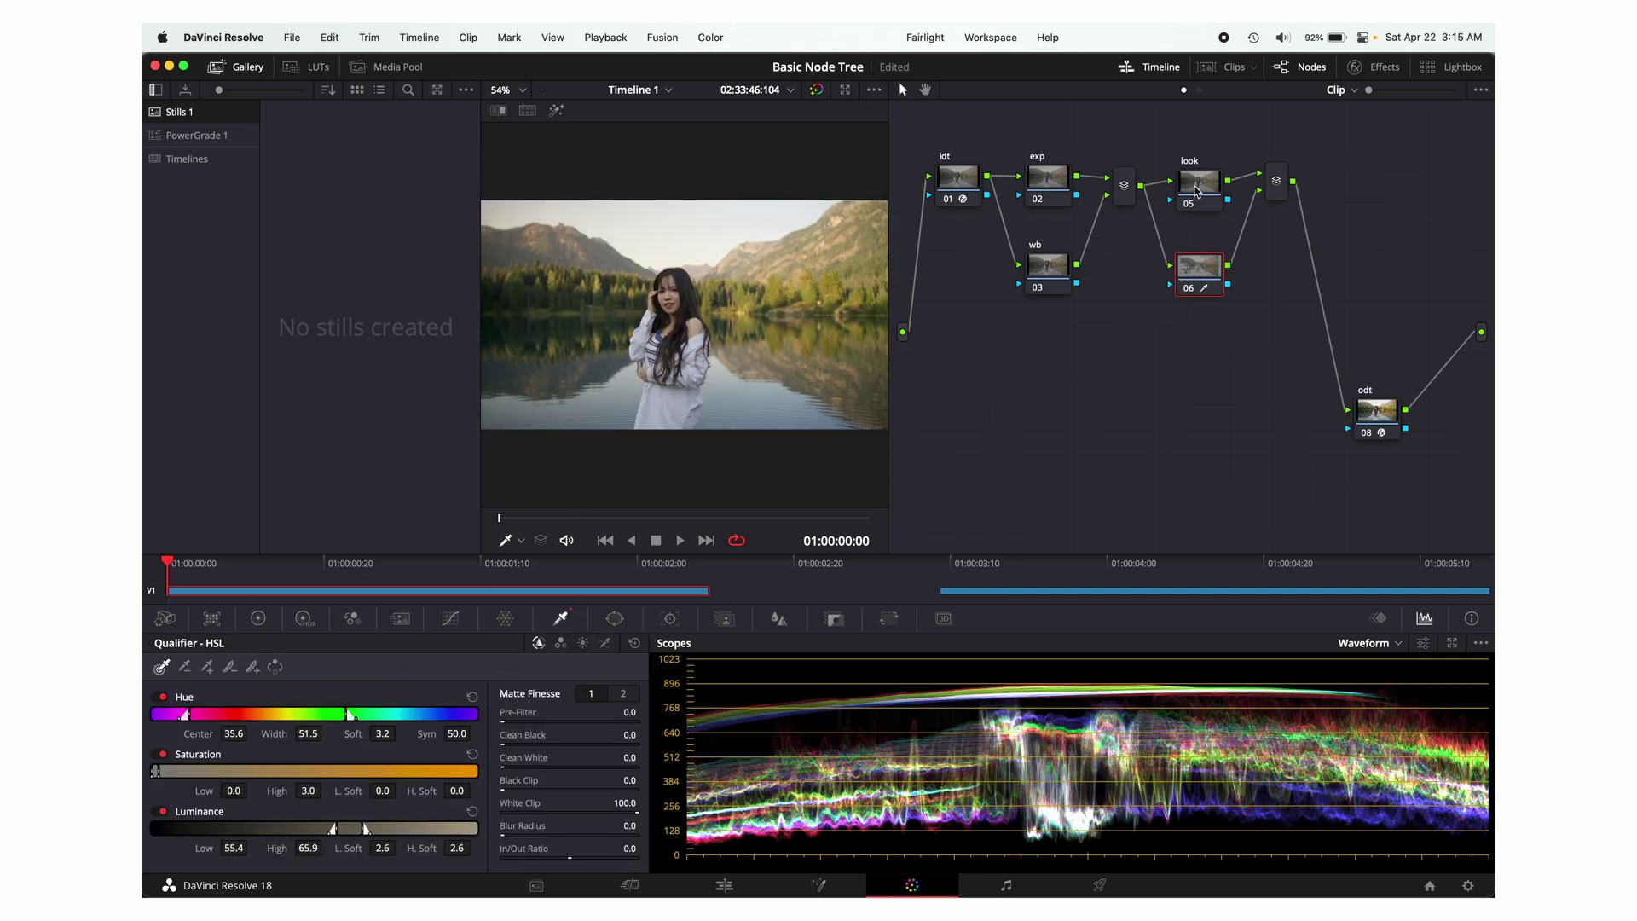
pyautogui.click(257, 618)
pyautogui.moveTo(336, 734); pyautogui.dragTo(341, 754)
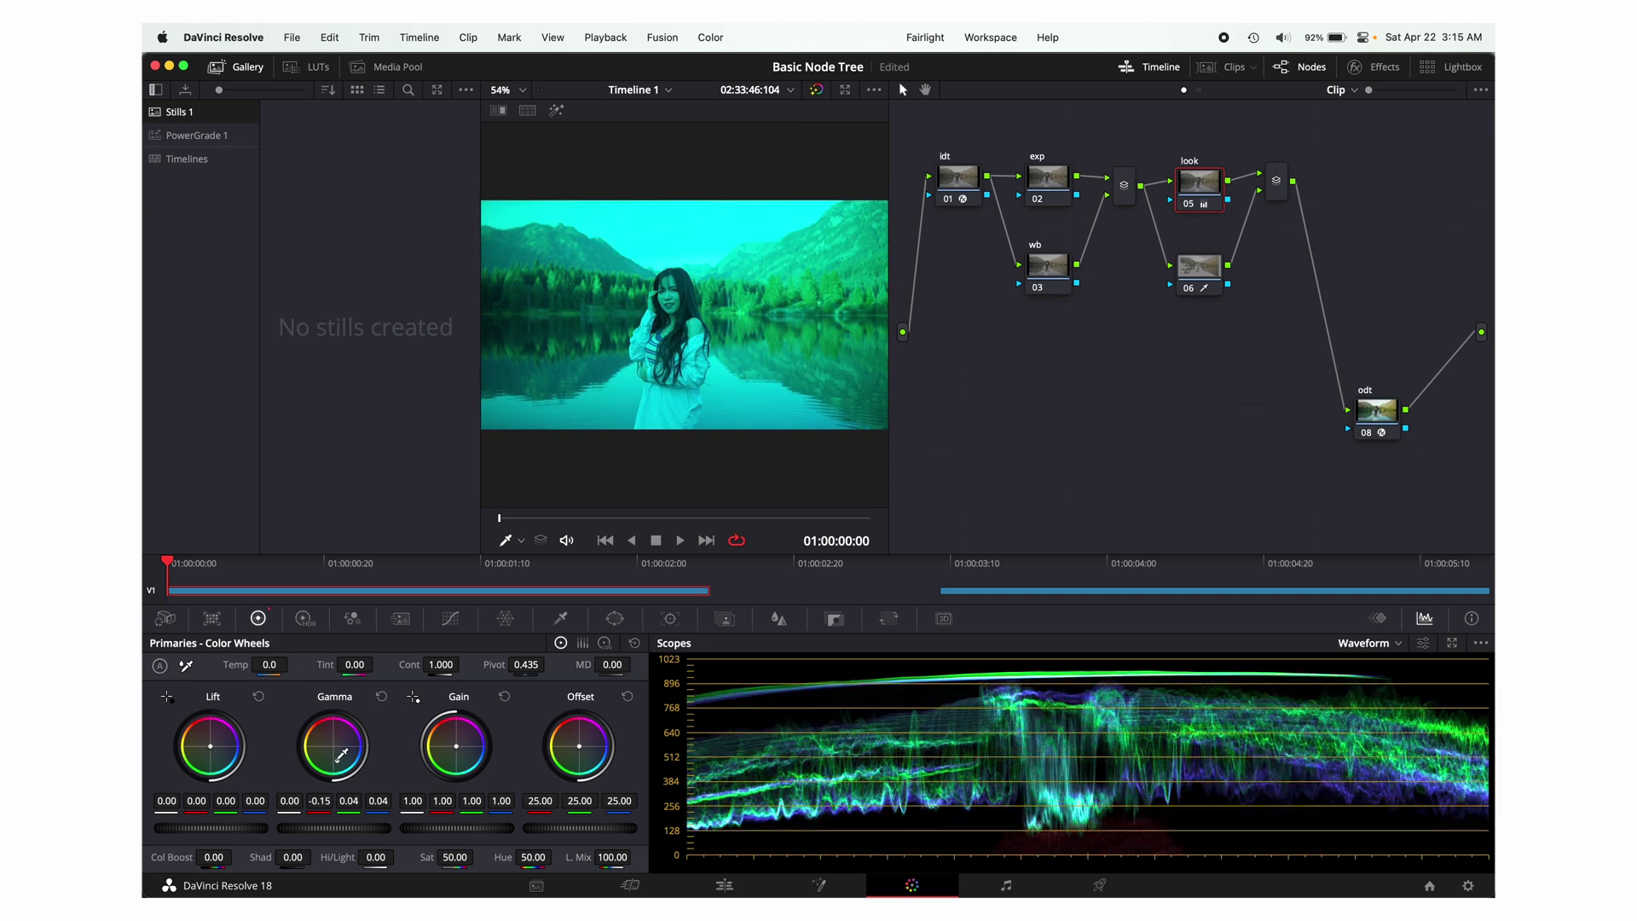
pyautogui.click(1189, 281)
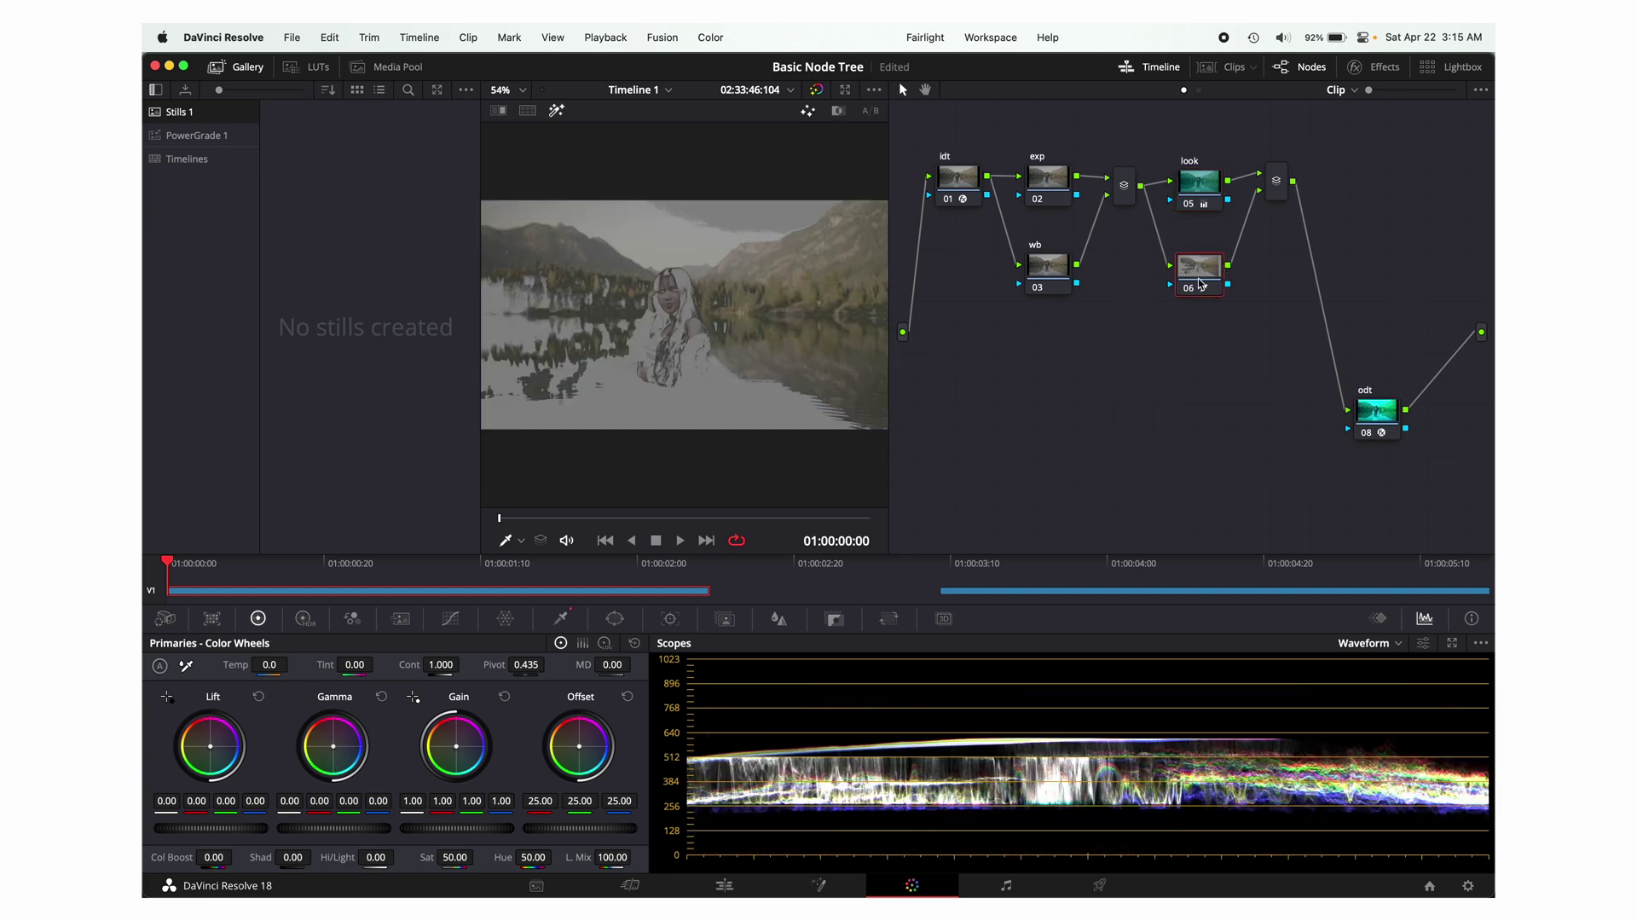
# Tidy the first layer mixer's position and select the parallel mixer as insertion point
pyautogui.moveTo(1127, 202); pyautogui.dragTo(1121, 216)
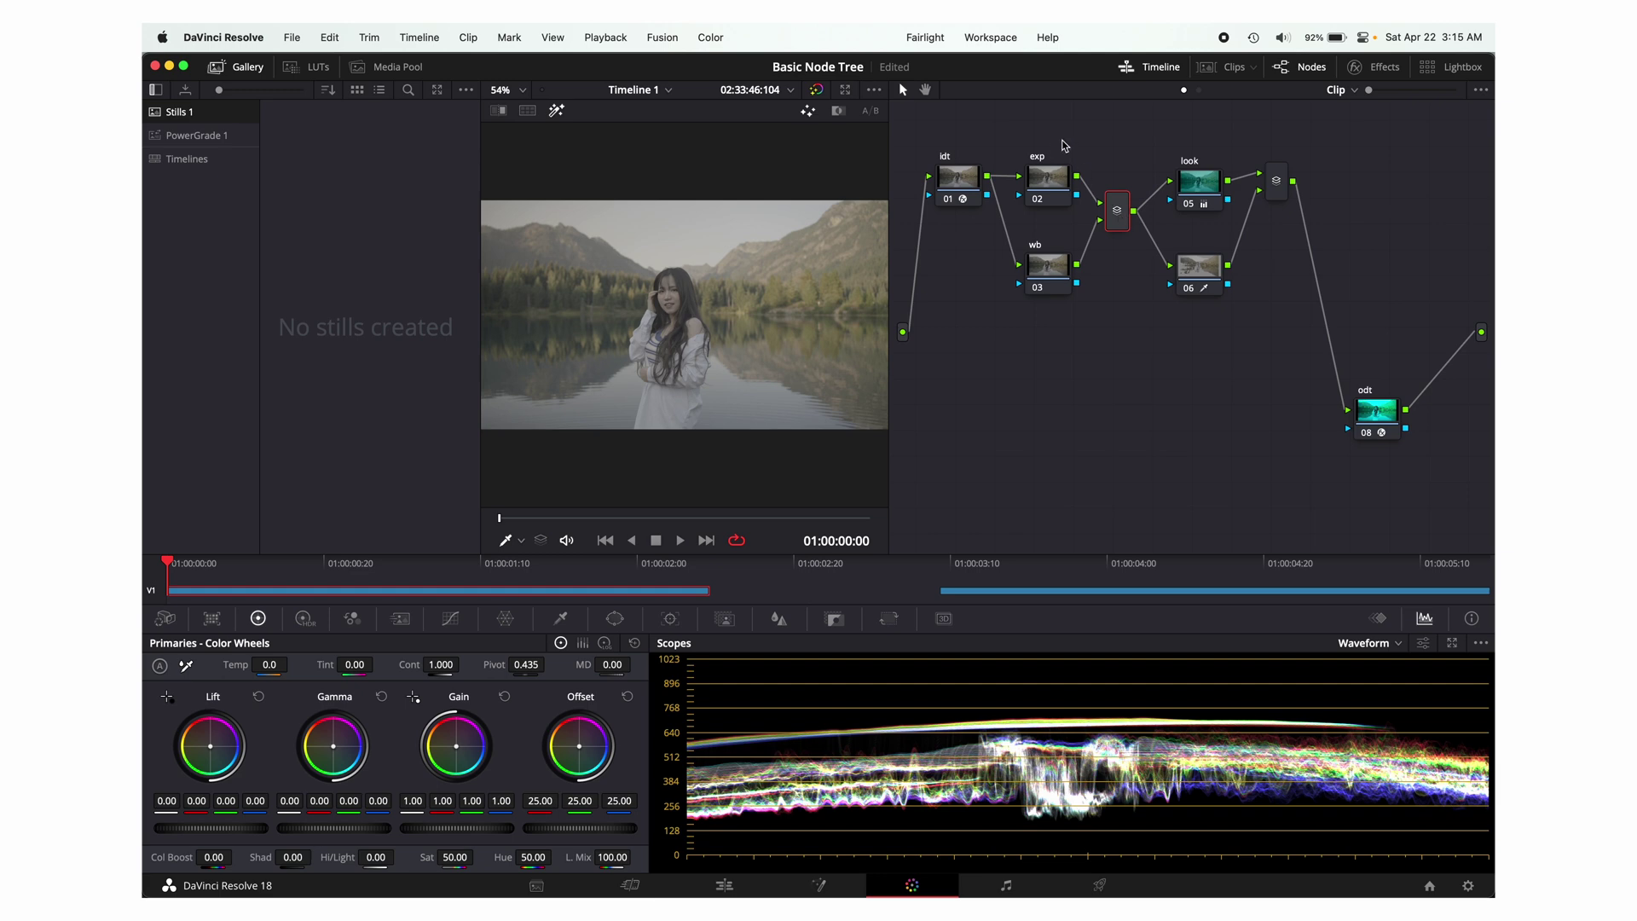
pyautogui.moveTo(1064, 145); pyautogui.dragTo(1132, 312)
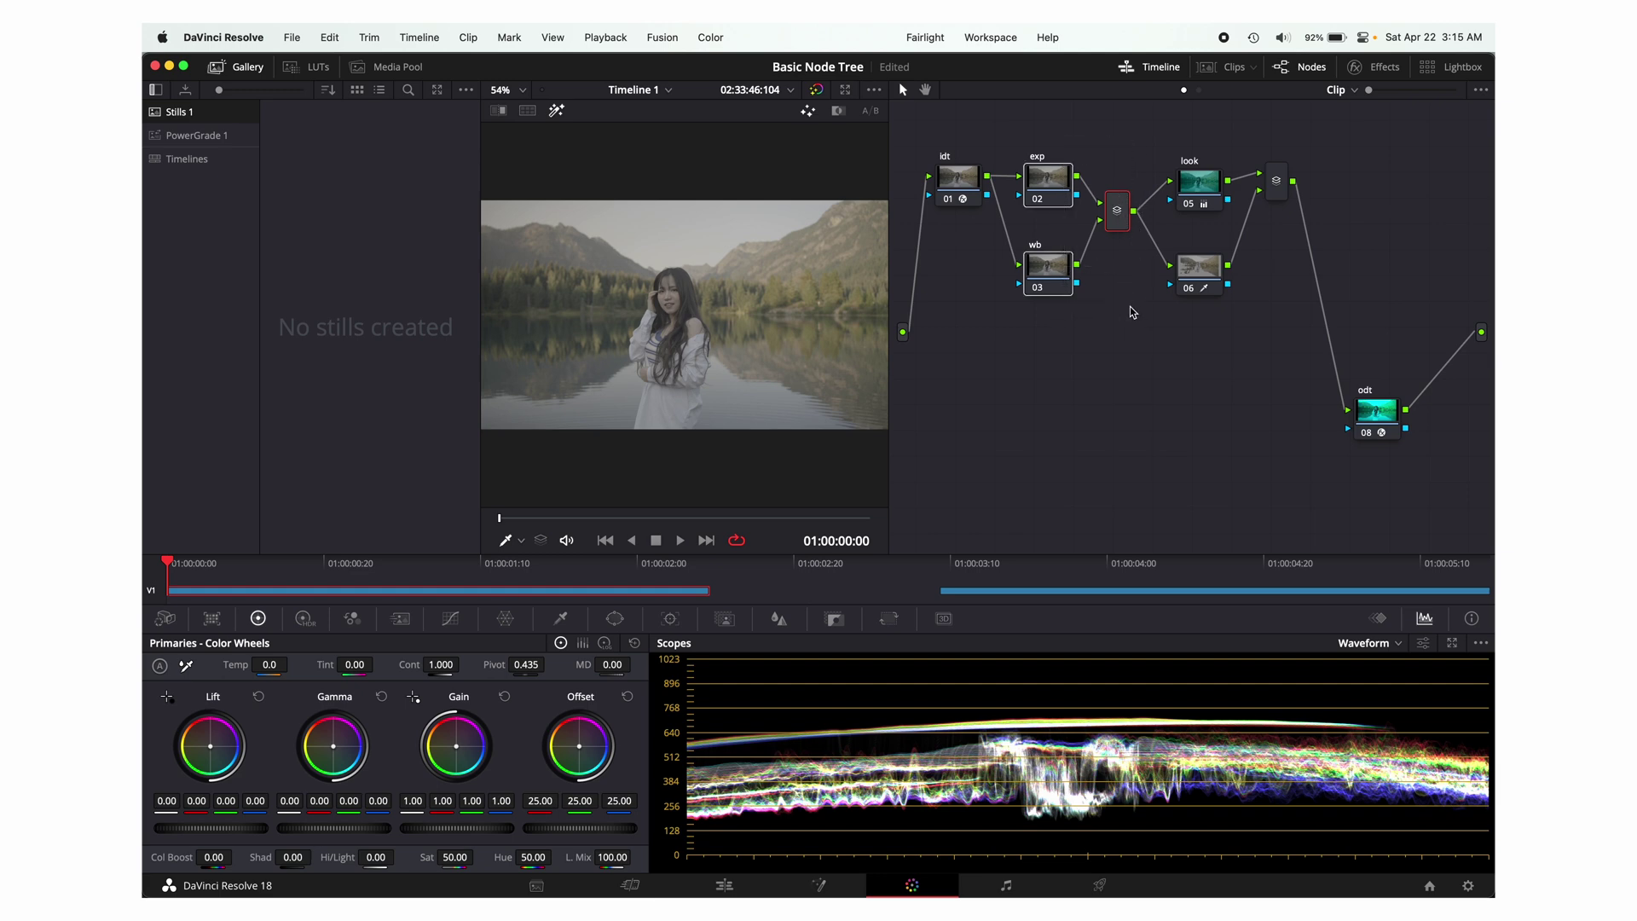
pyautogui.click(1133, 142)
pyautogui.moveTo(1203, 191); pyautogui.dragTo(1201, 189)
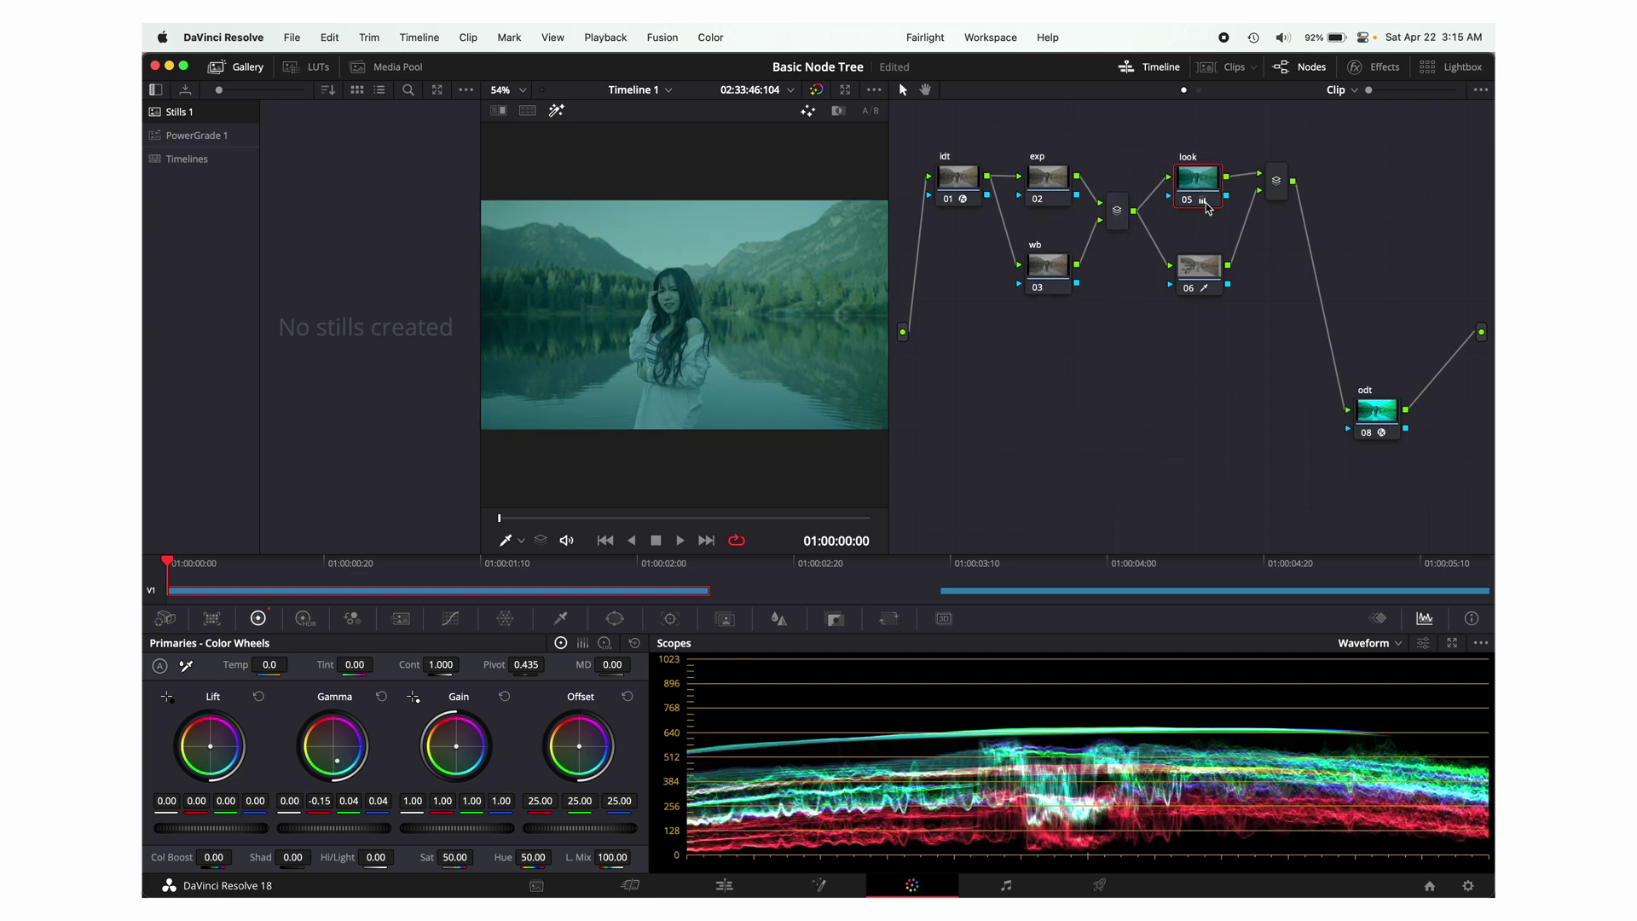
pyautogui.click(1200, 271)
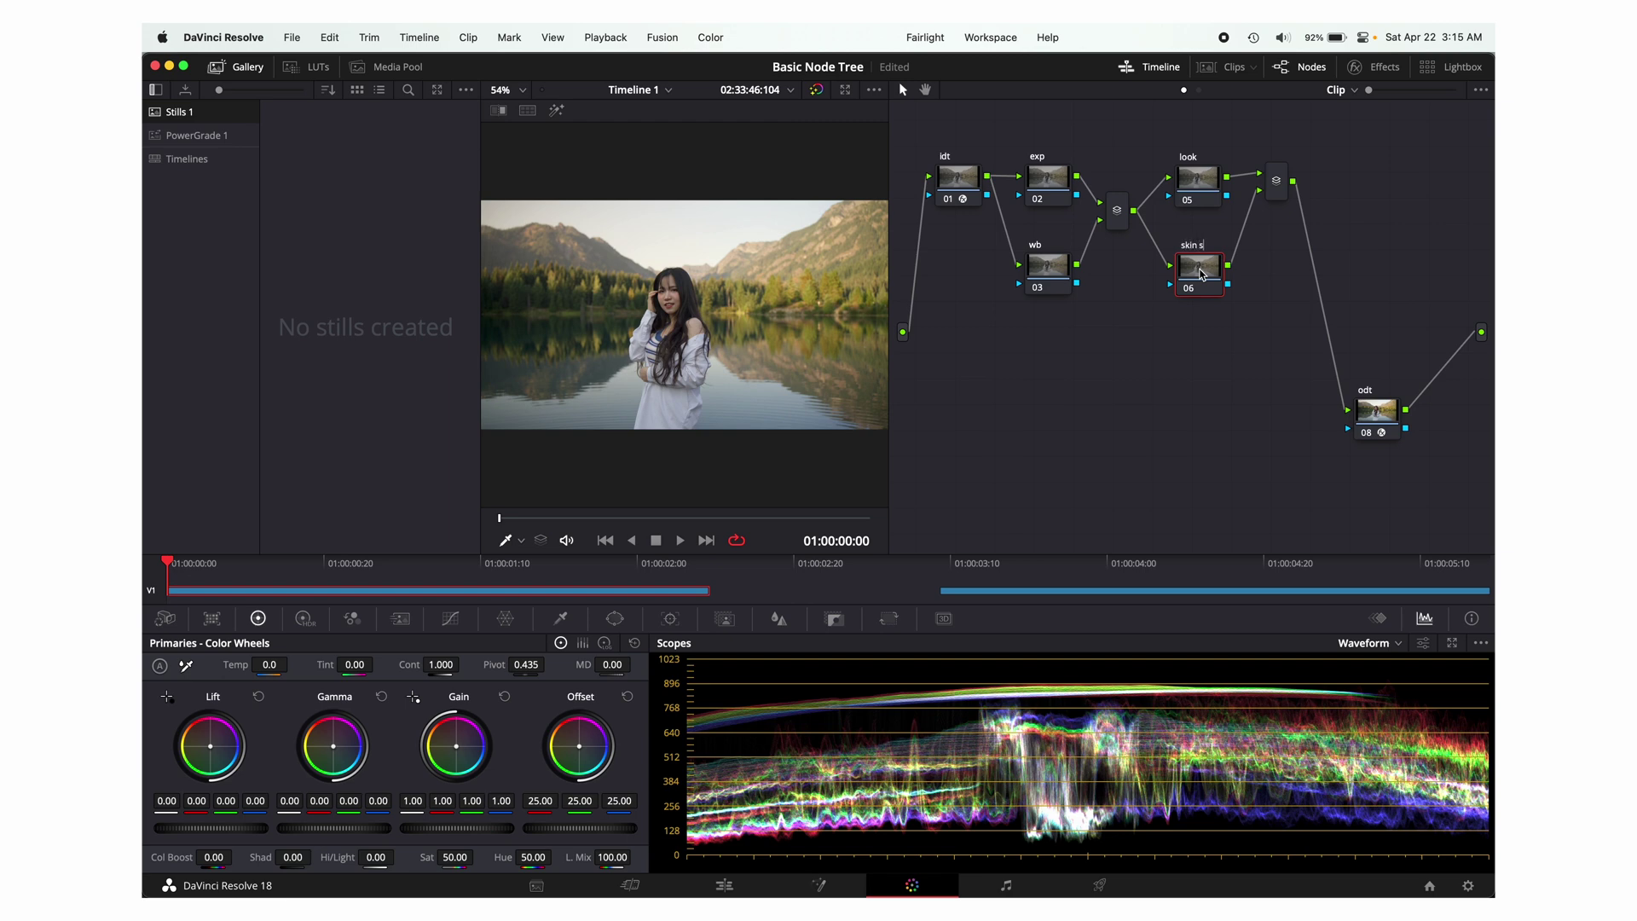
pyautogui.click(1276, 189)
# Add a serial node after the mixer with a parallel node below it
pyautogui.hotkey('alt', 's')
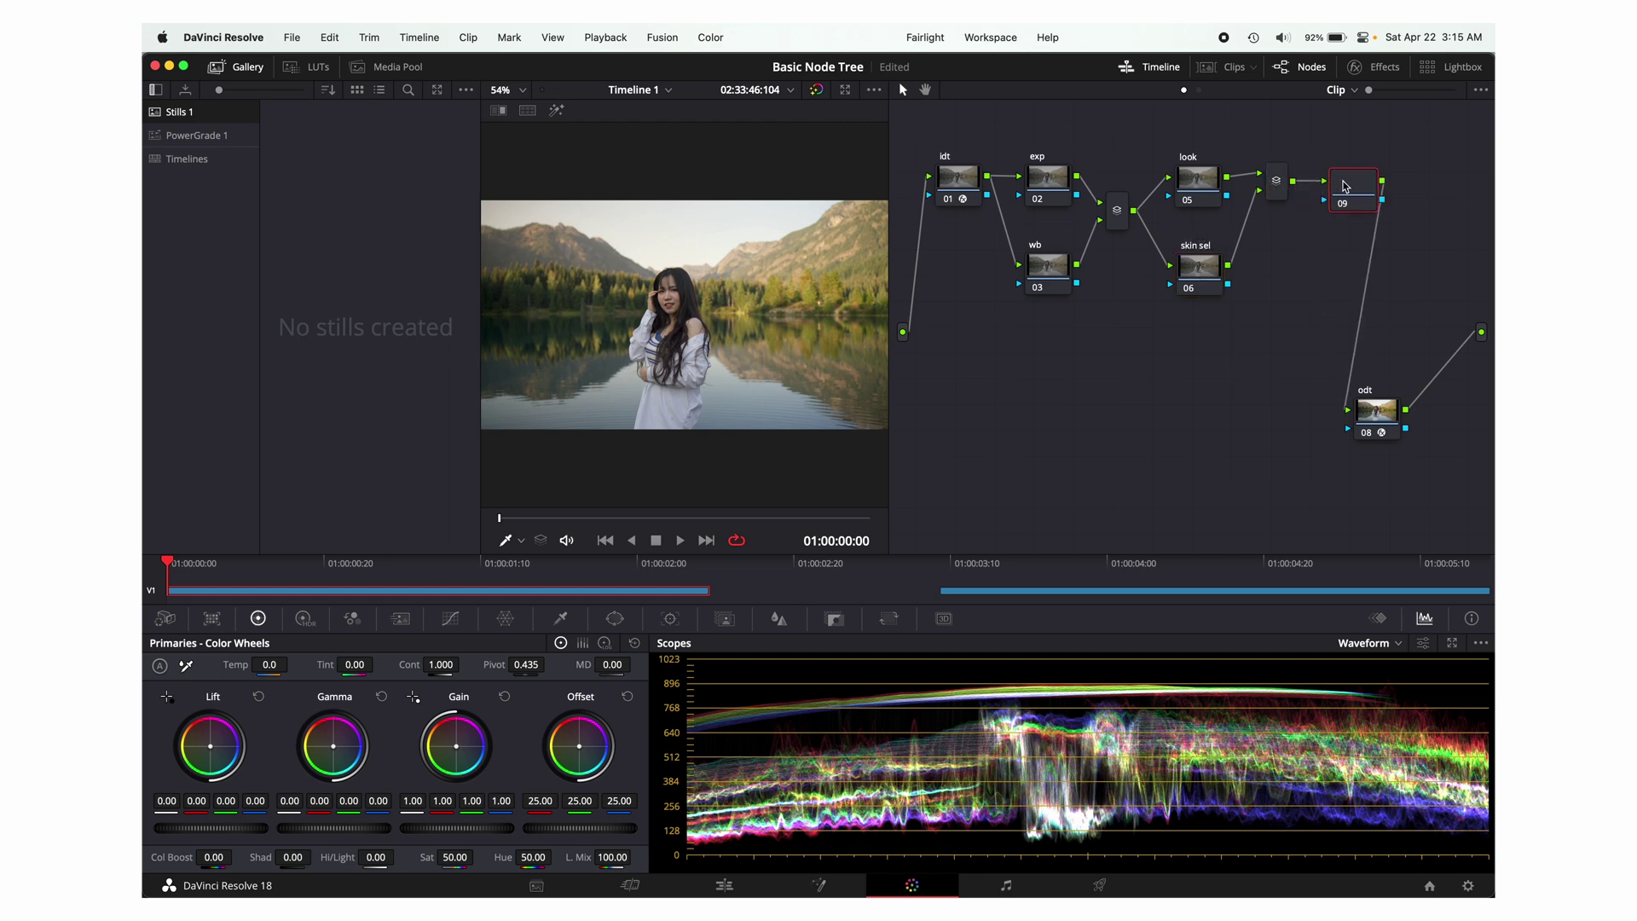
pyautogui.hotkey('alt', 'l')
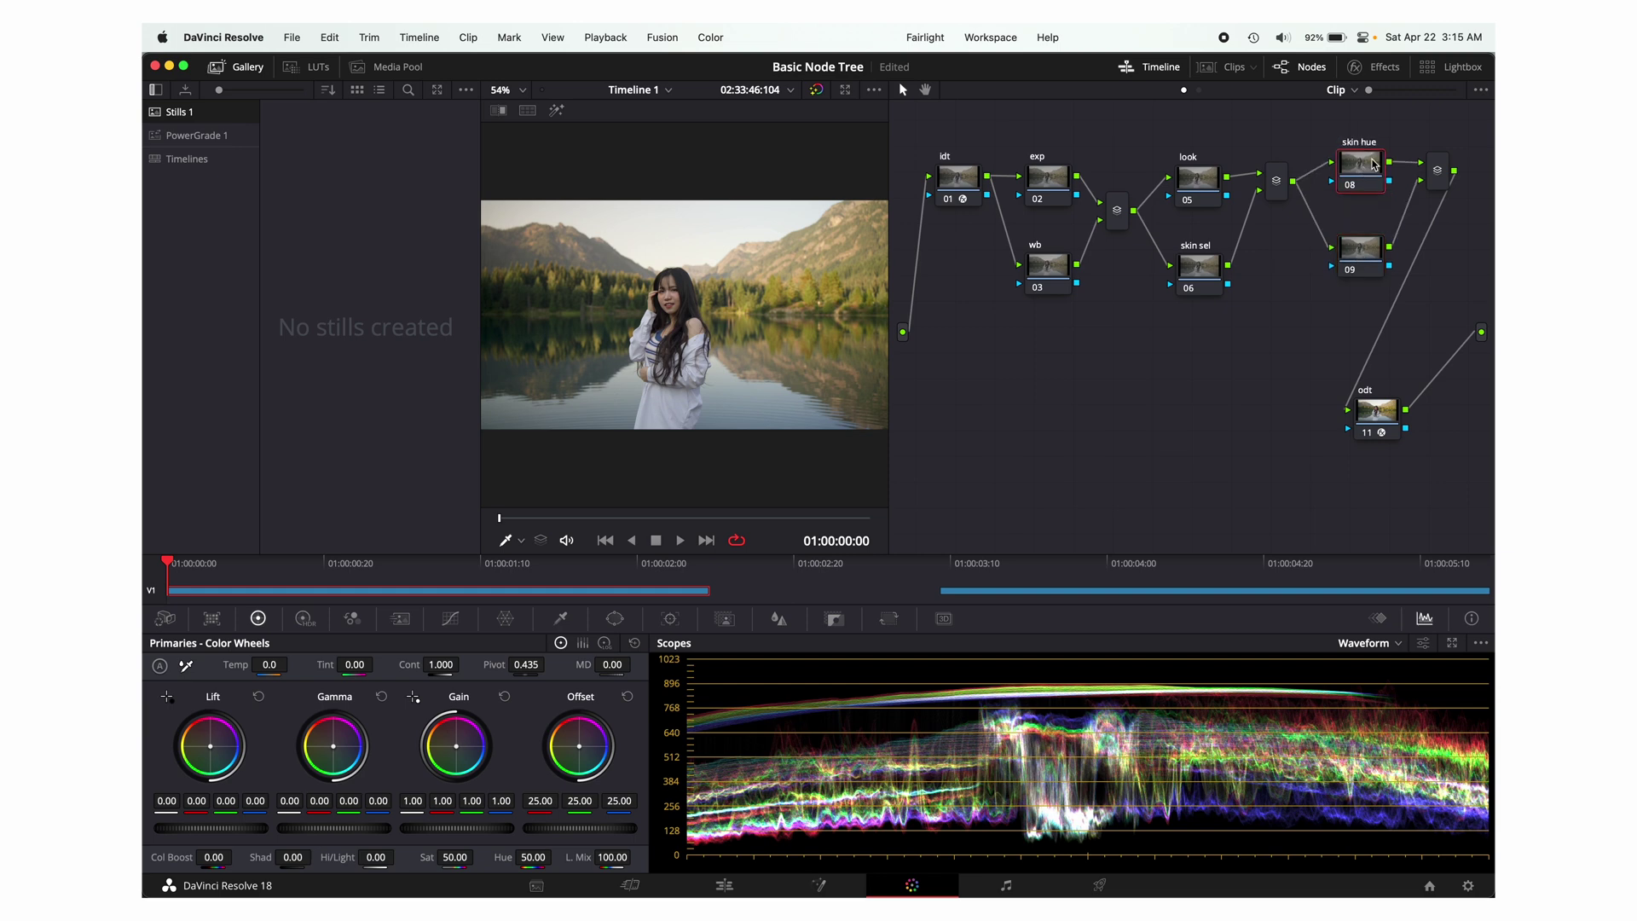
pyautogui.moveTo(1357, 255); pyautogui.dragTo(1357, 252)
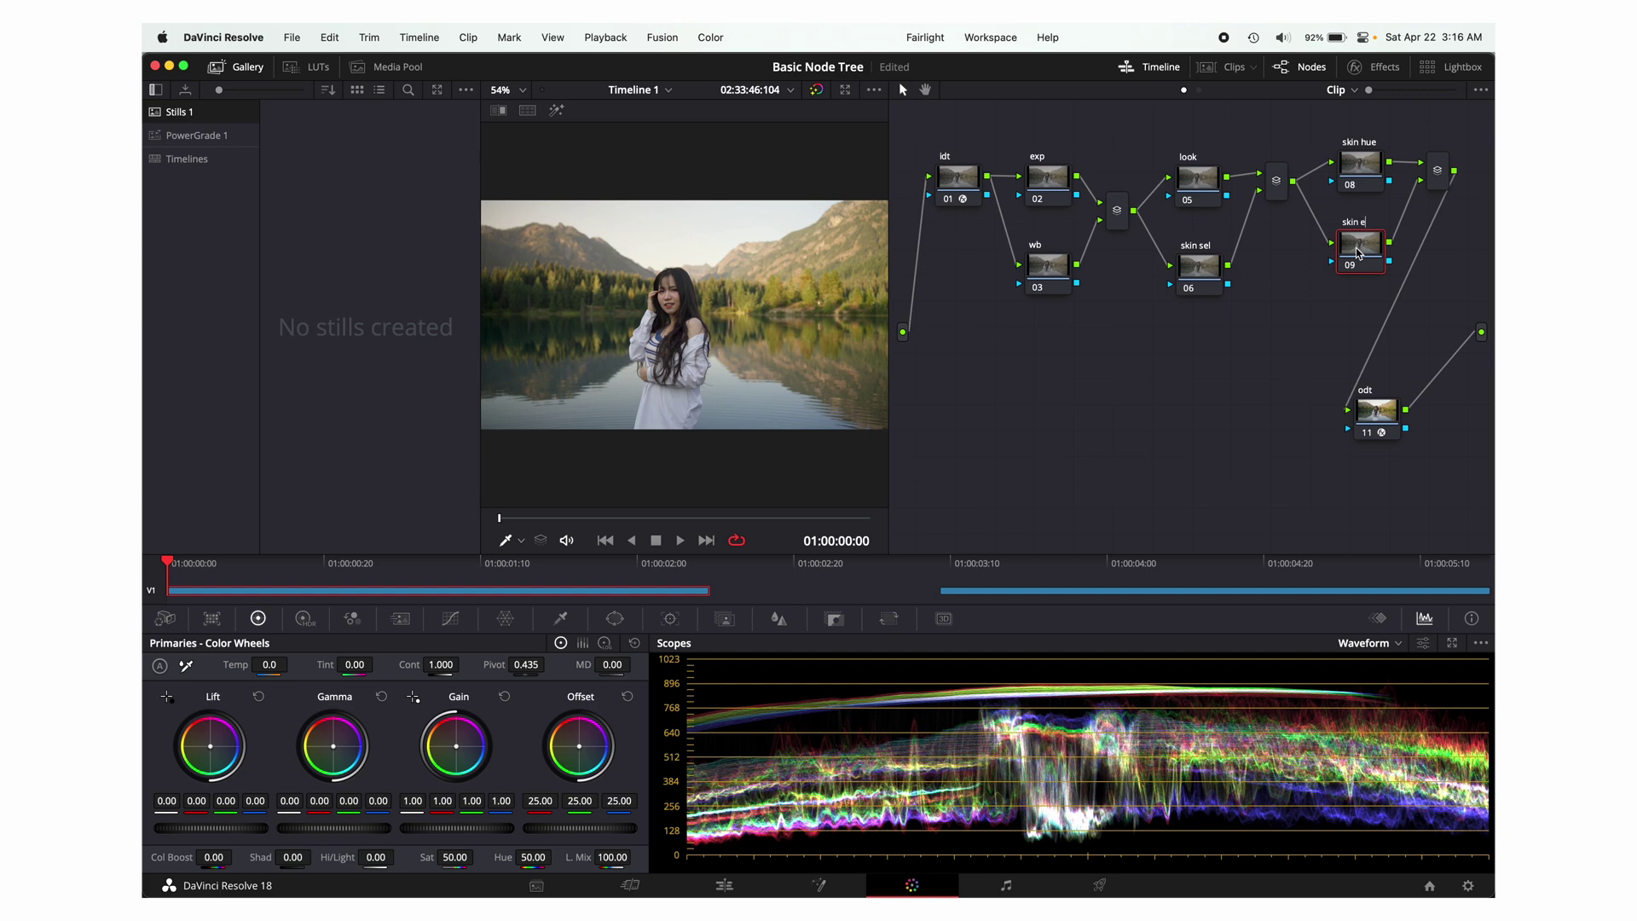
# Qualify the woman's face on skin sel, show the matte, and narrow the hue width to 10.5
pyautogui.click(1198, 266)
pyautogui.click(560, 618)
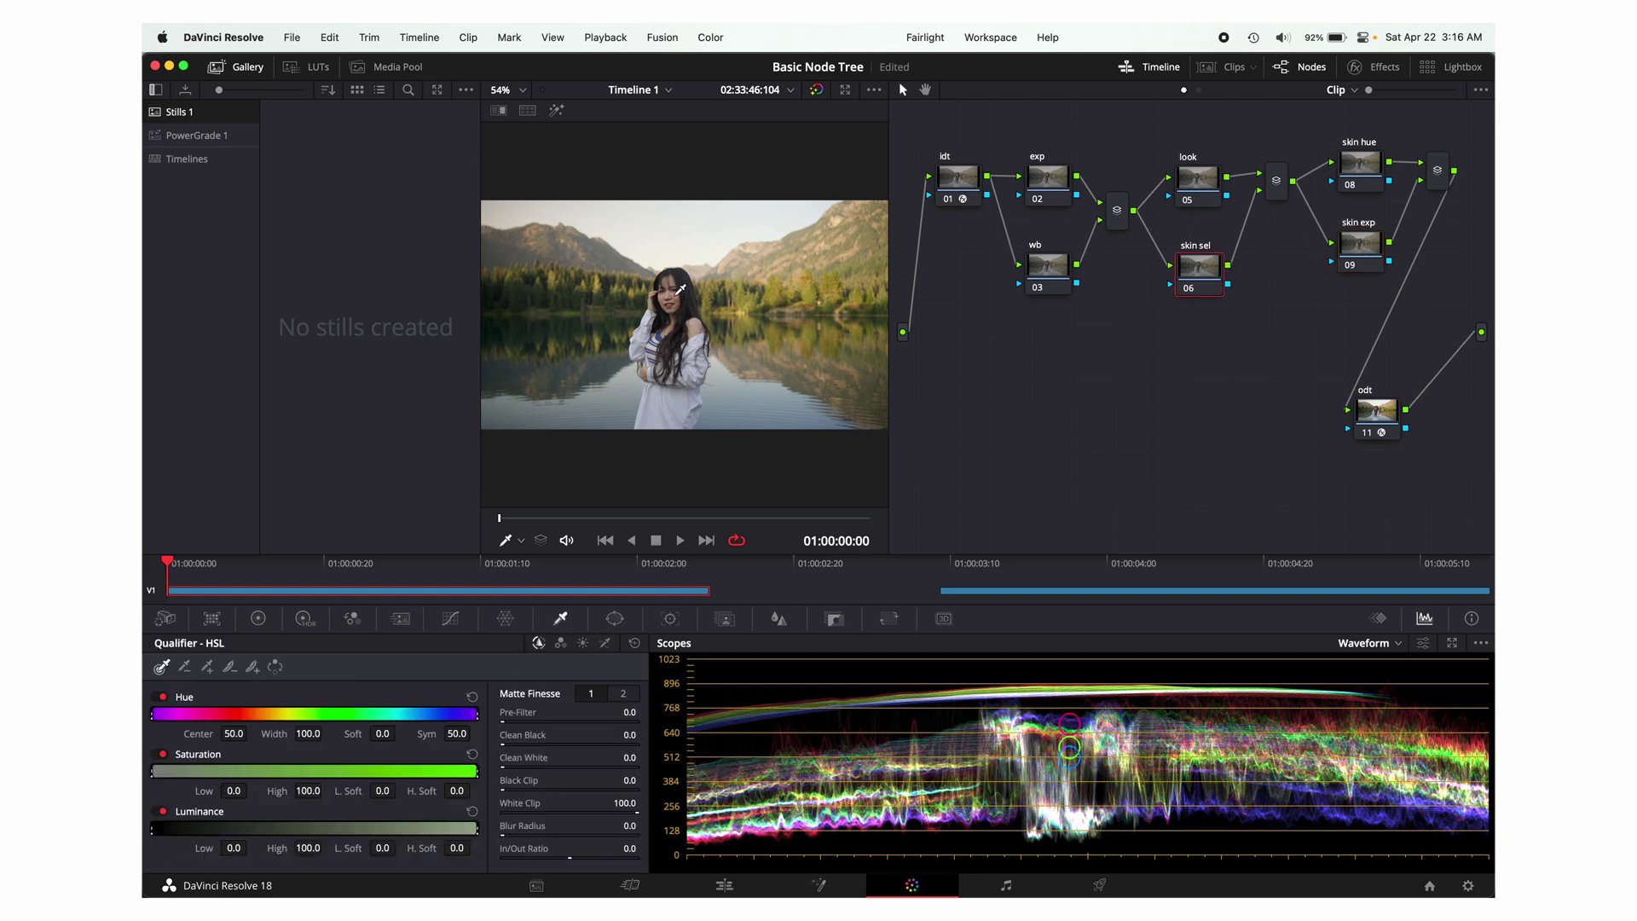
pyautogui.click(680, 290)
pyautogui.hotkey('shift', 'h')
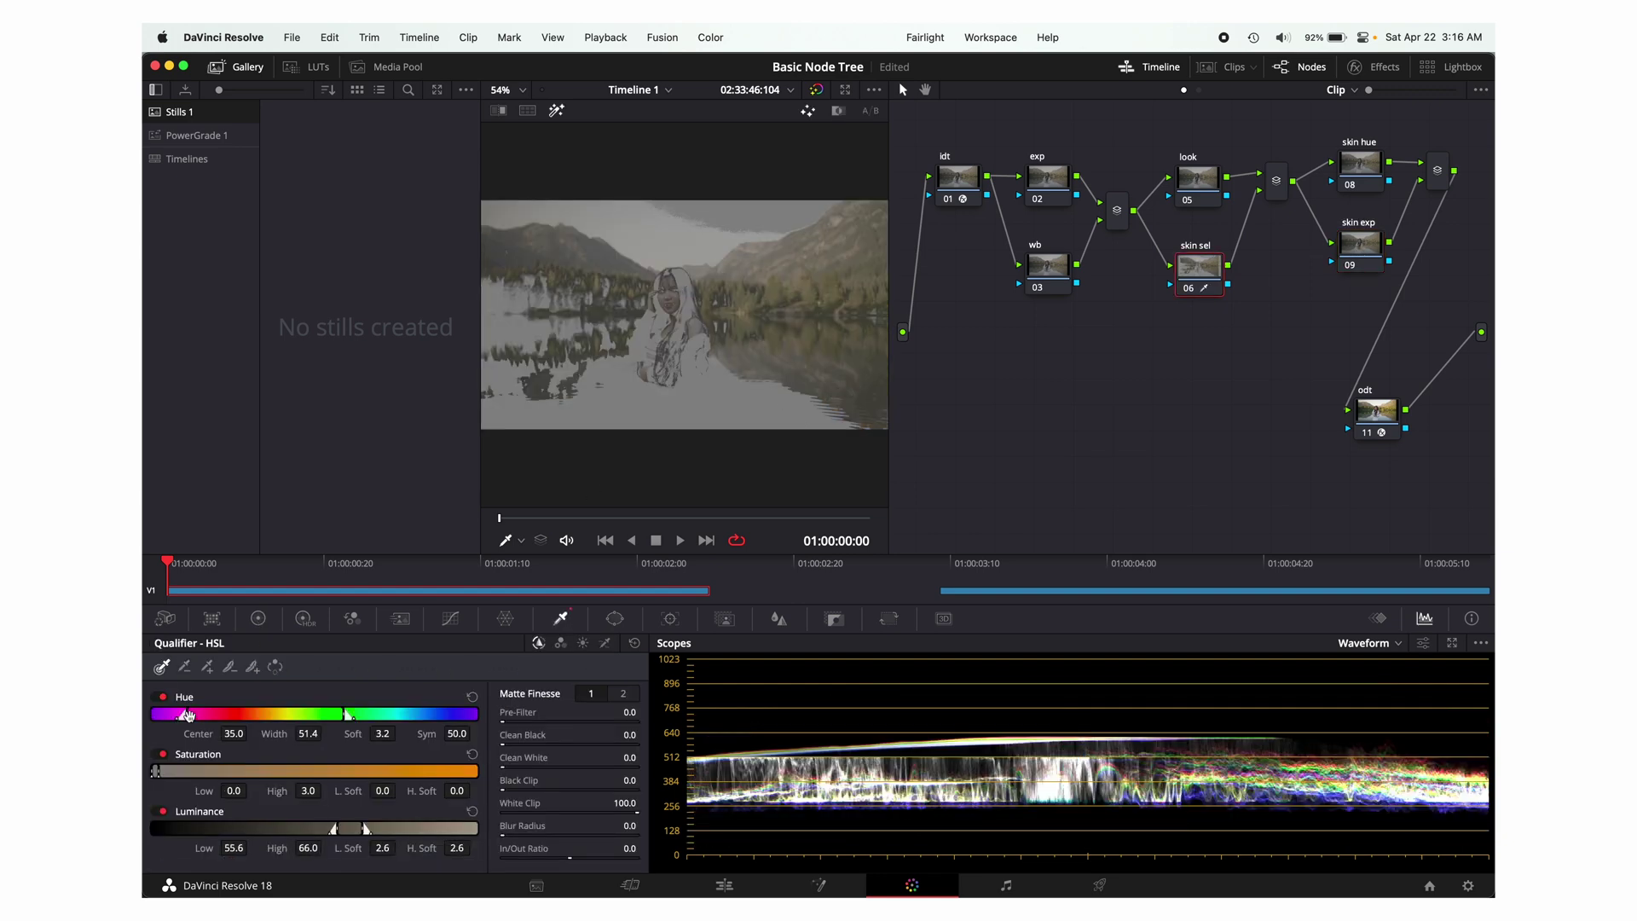
pyautogui.moveTo(187, 715); pyautogui.dragTo(250, 714)
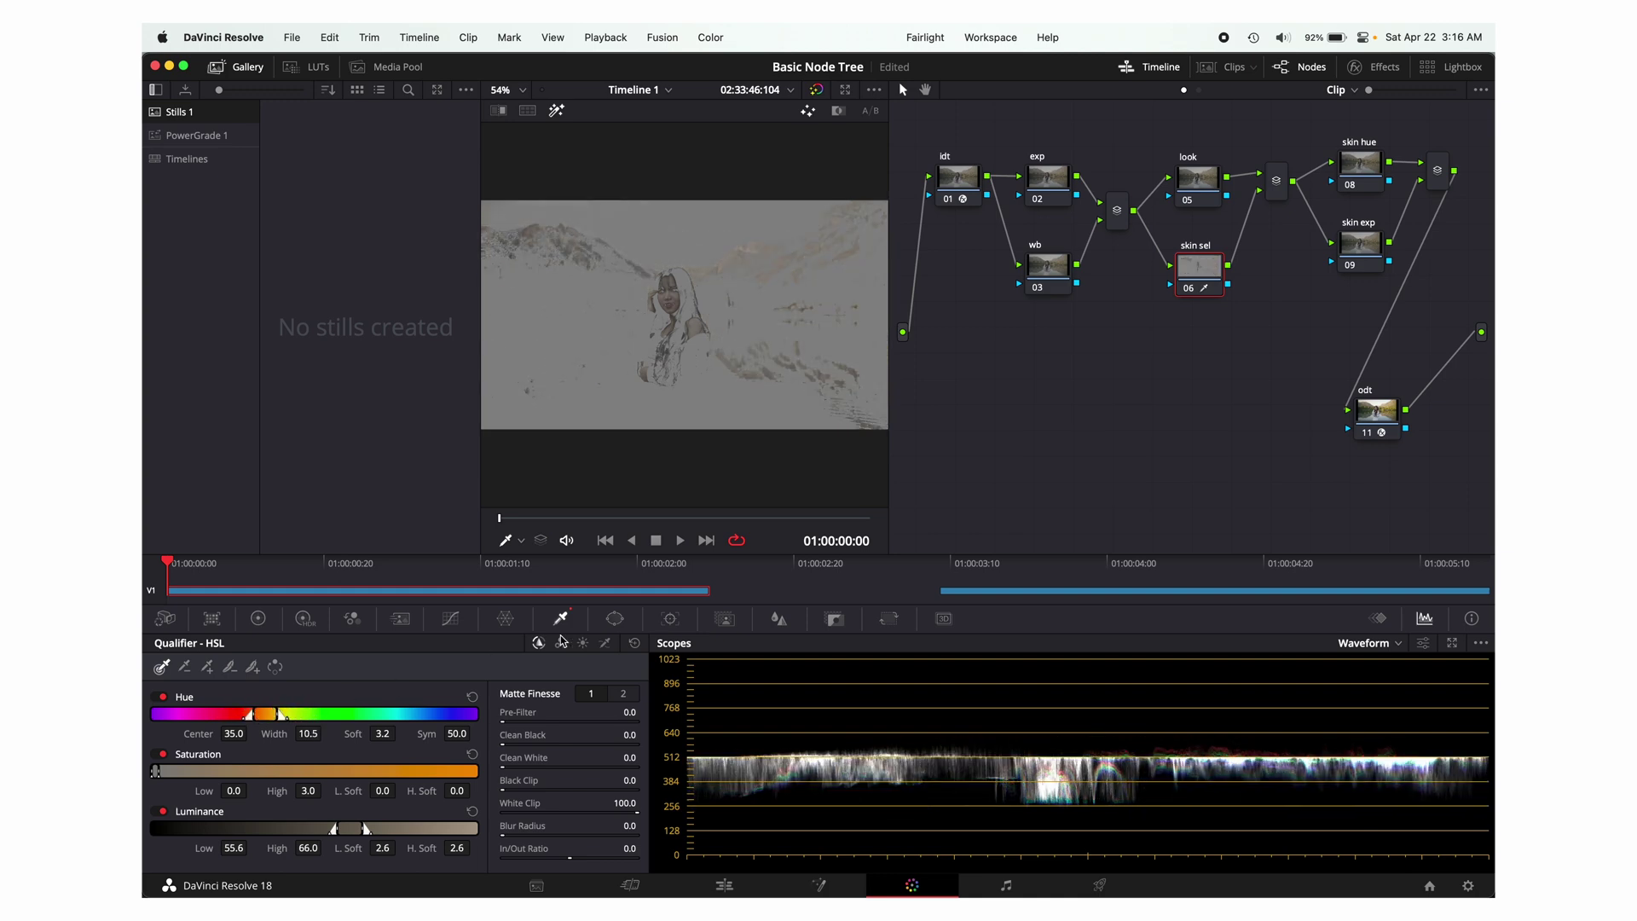
pyautogui.click(1362, 166)
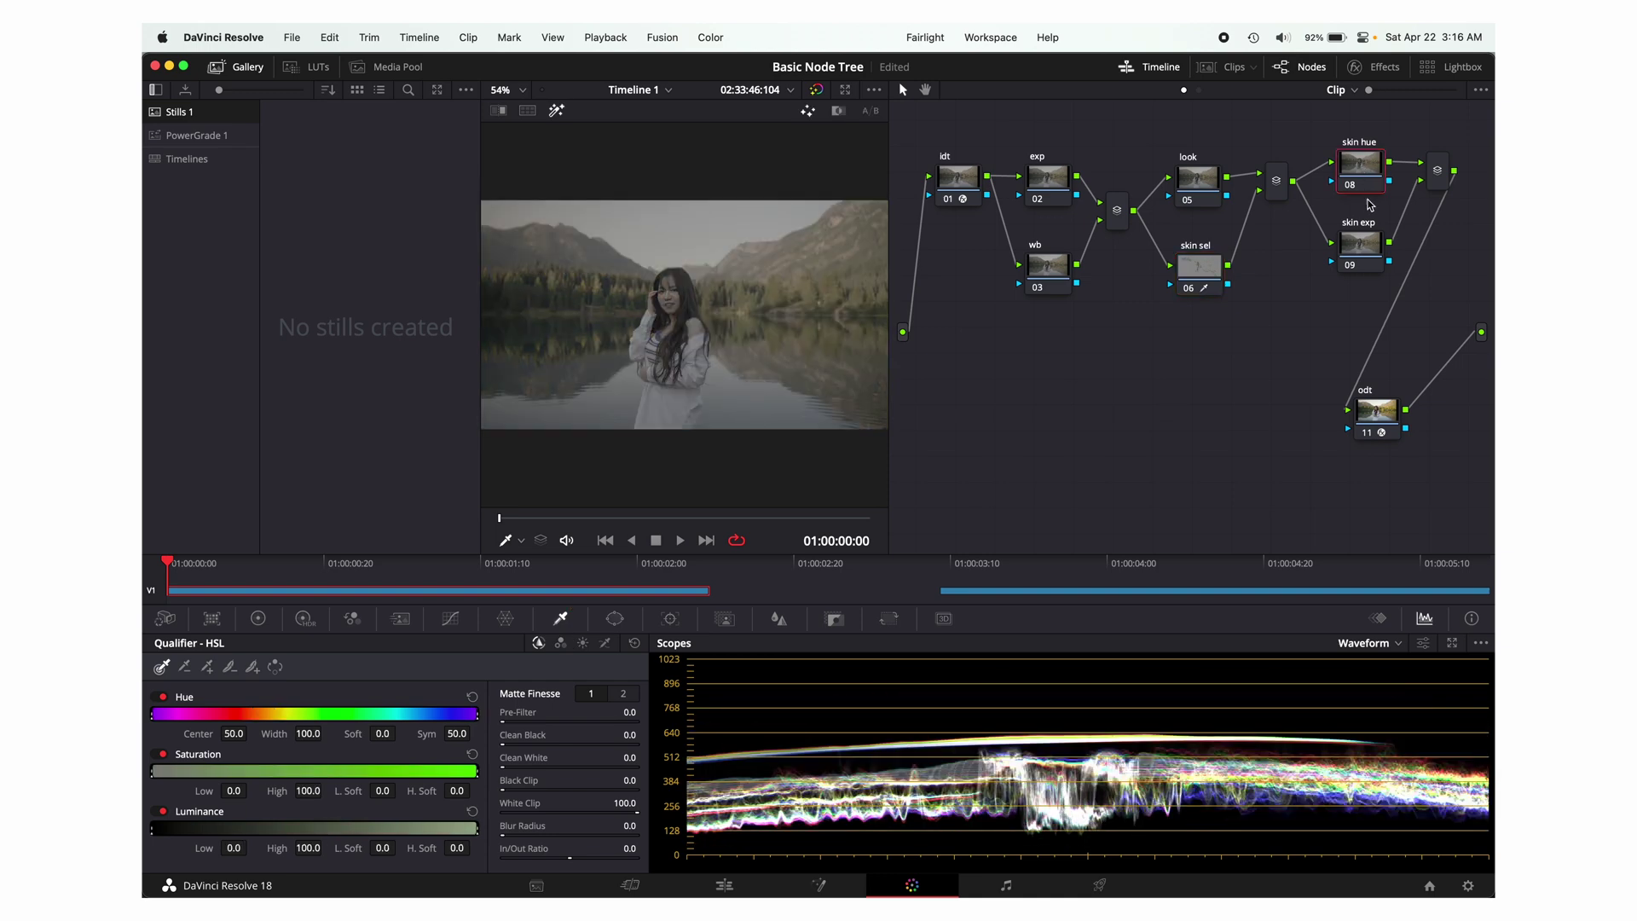
# Connect skin sel's key output to skin hue and skin exp, then check the matte
pyautogui.moveTo(1365, 240); pyautogui.dragTo(1363, 258)
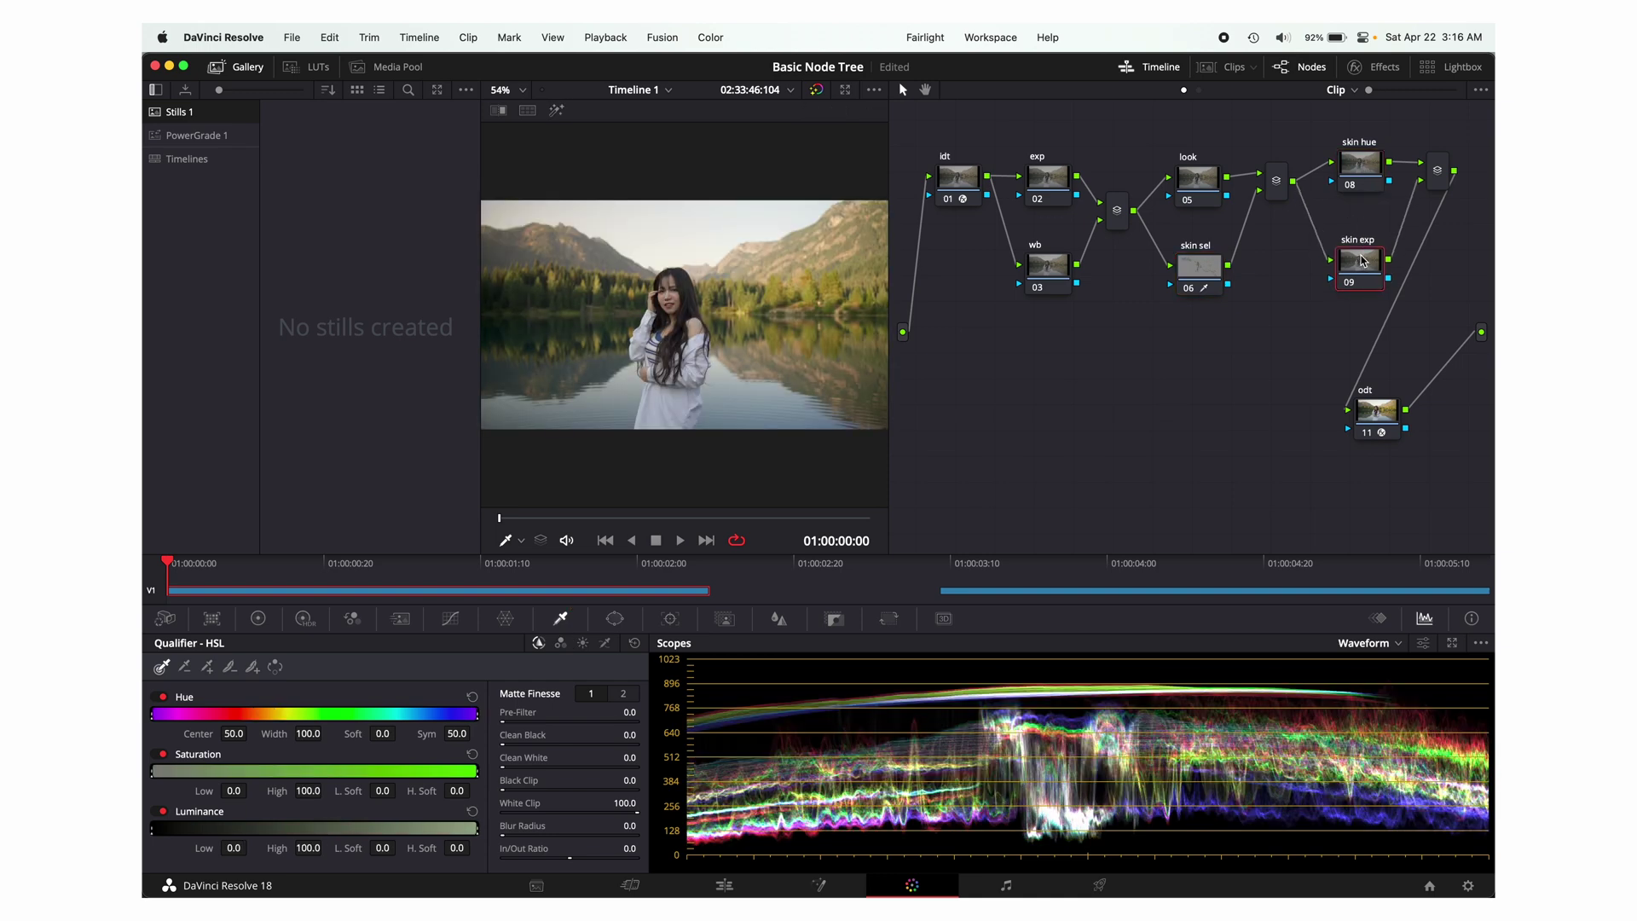
pyautogui.moveTo(1228, 284); pyautogui.dragTo(1332, 182)
pyautogui.moveTo(1230, 285); pyautogui.dragTo(1331, 282)
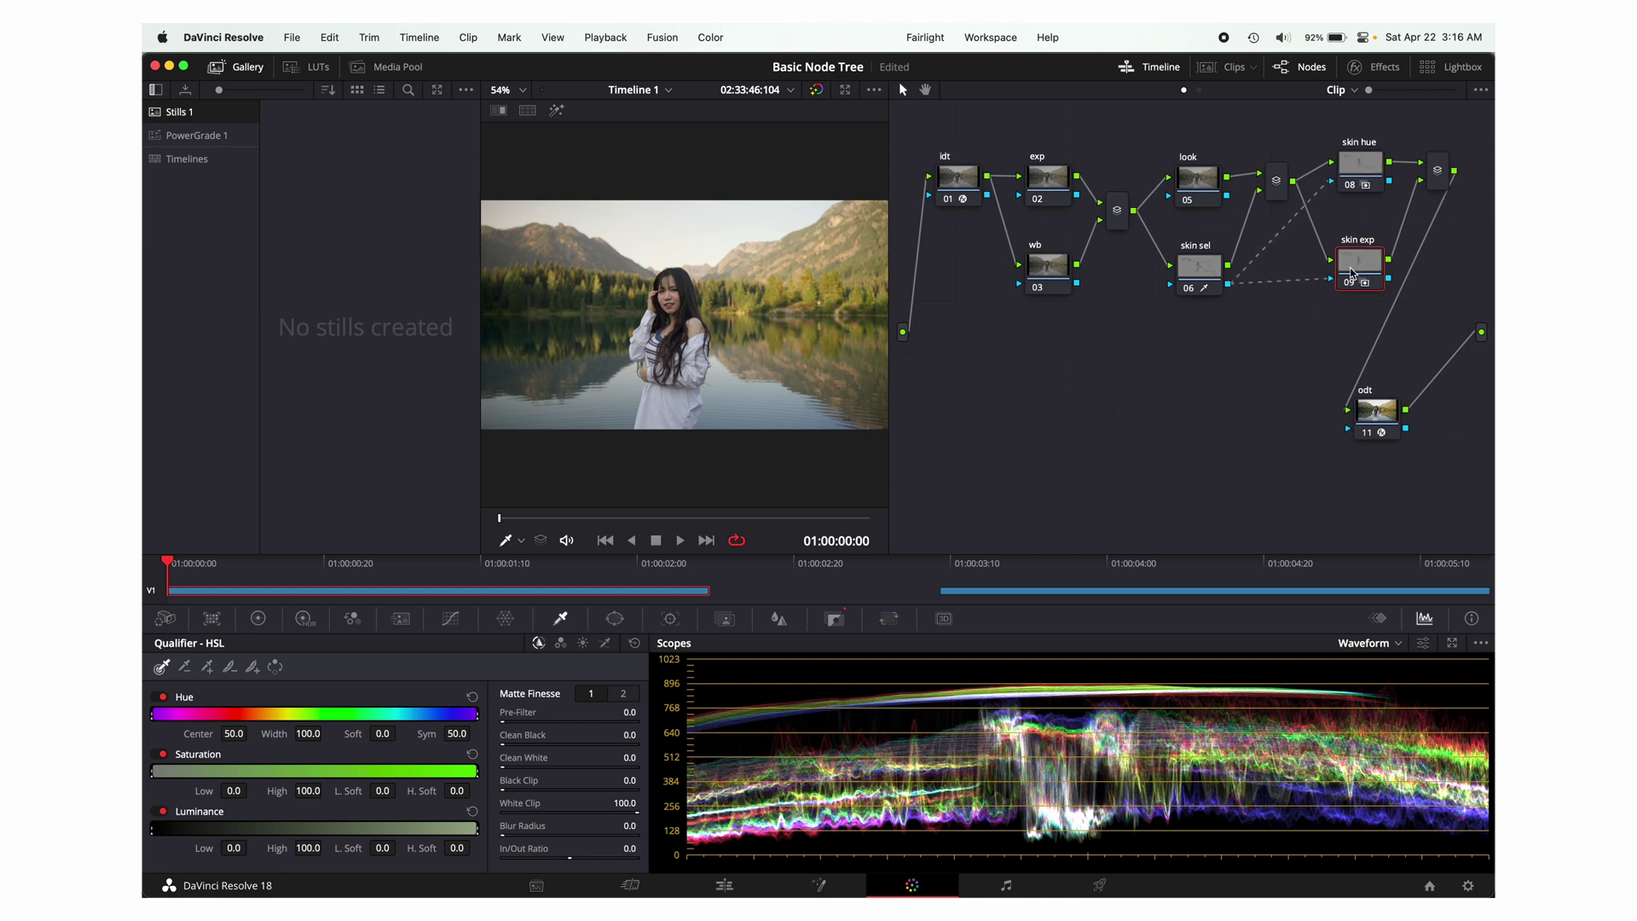
pyautogui.hotkey('shift', 'h')
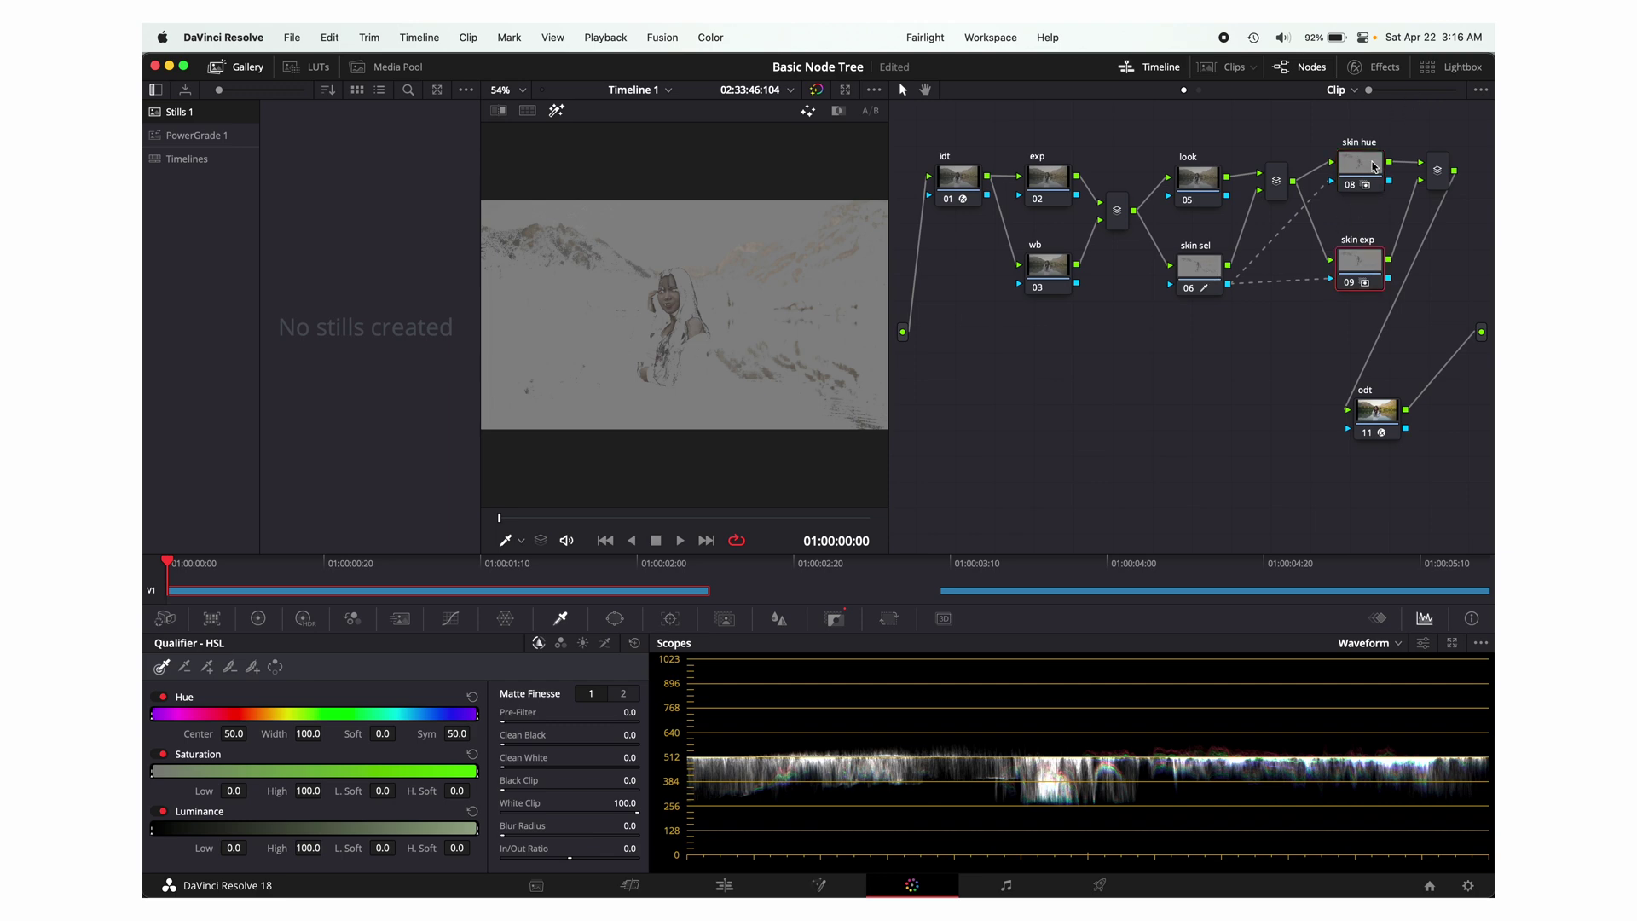
pyautogui.click(1363, 175)
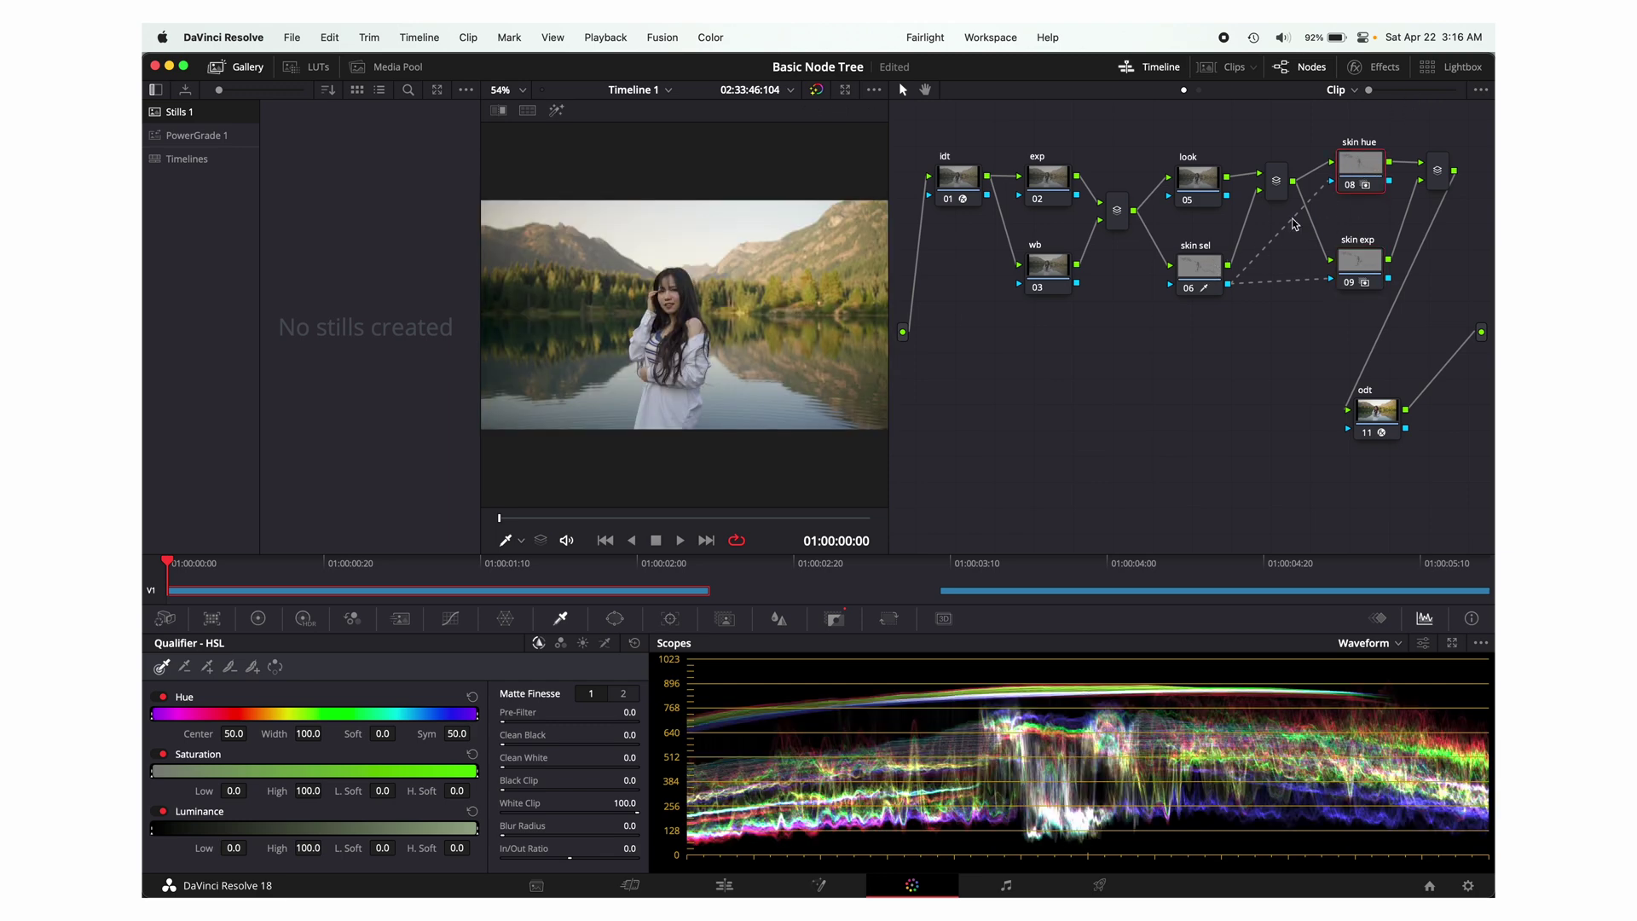
pyautogui.click(1196, 277)
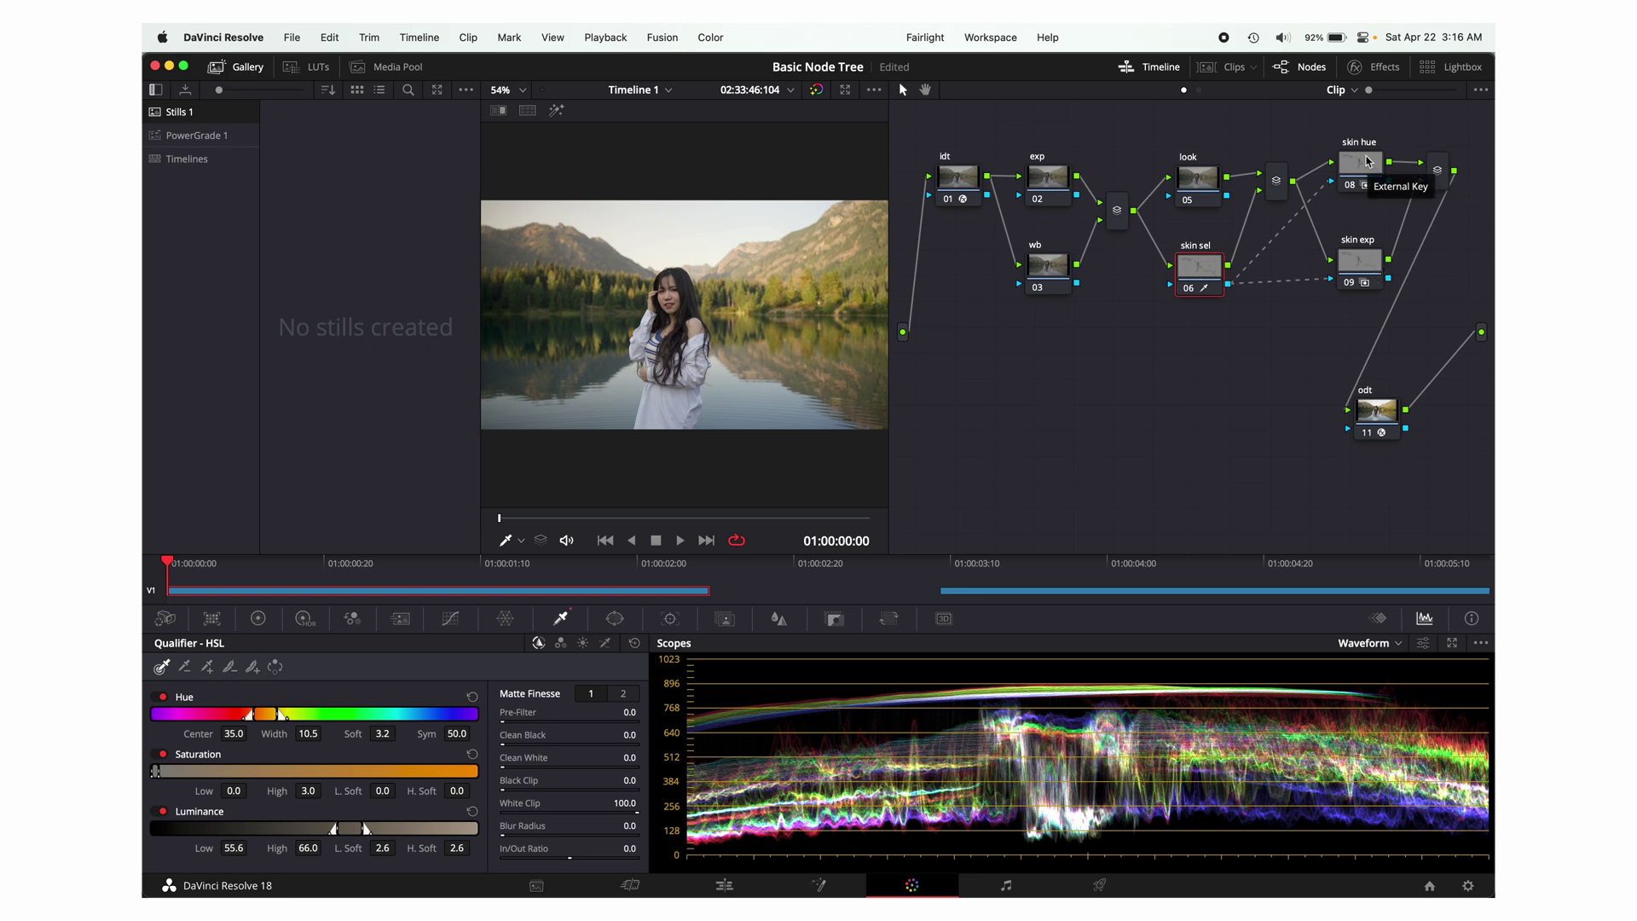
pyautogui.click(1366, 160)
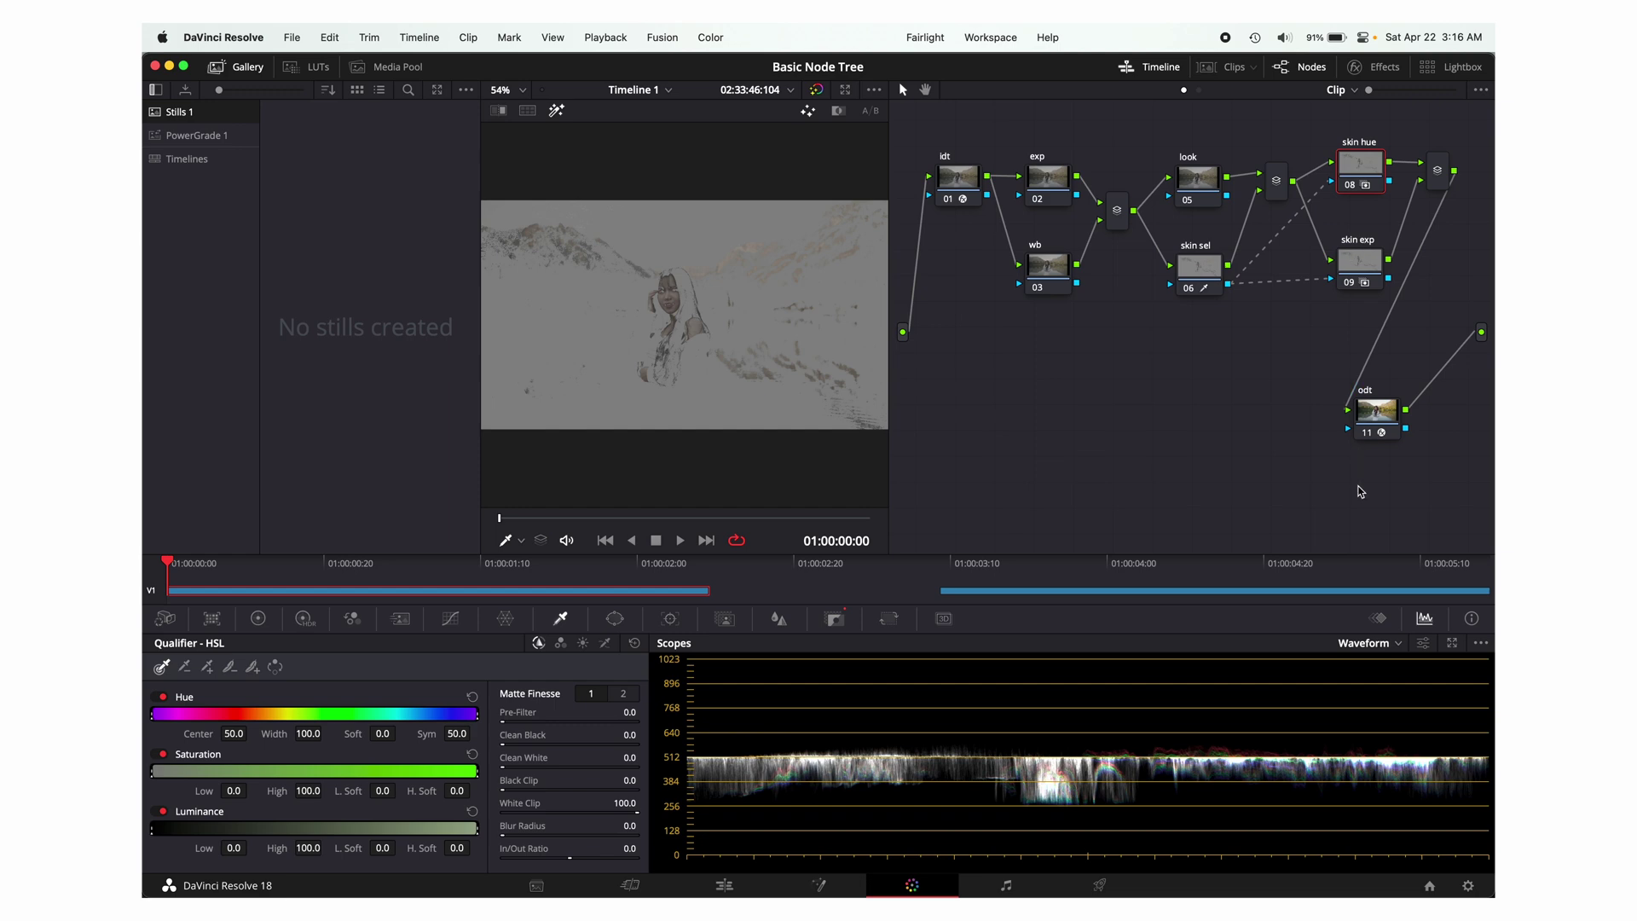
# Switch the scope to Vectorscope and check its skin tone indicator options
pyautogui.click(1367, 644)
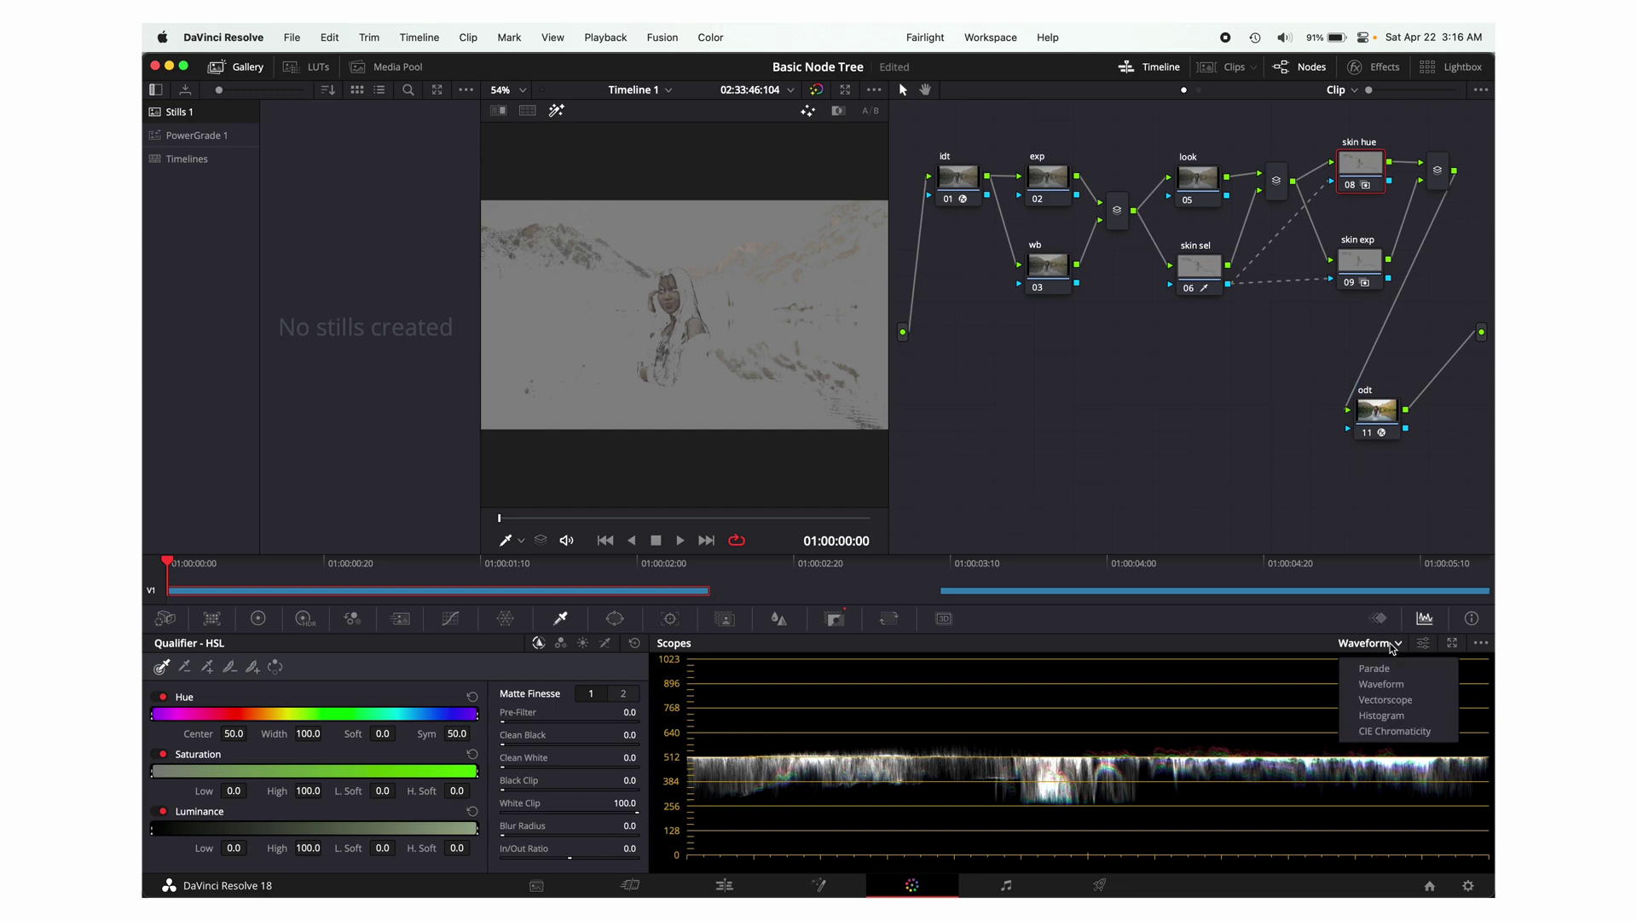
pyautogui.click(1388, 702)
pyautogui.click(807, 110)
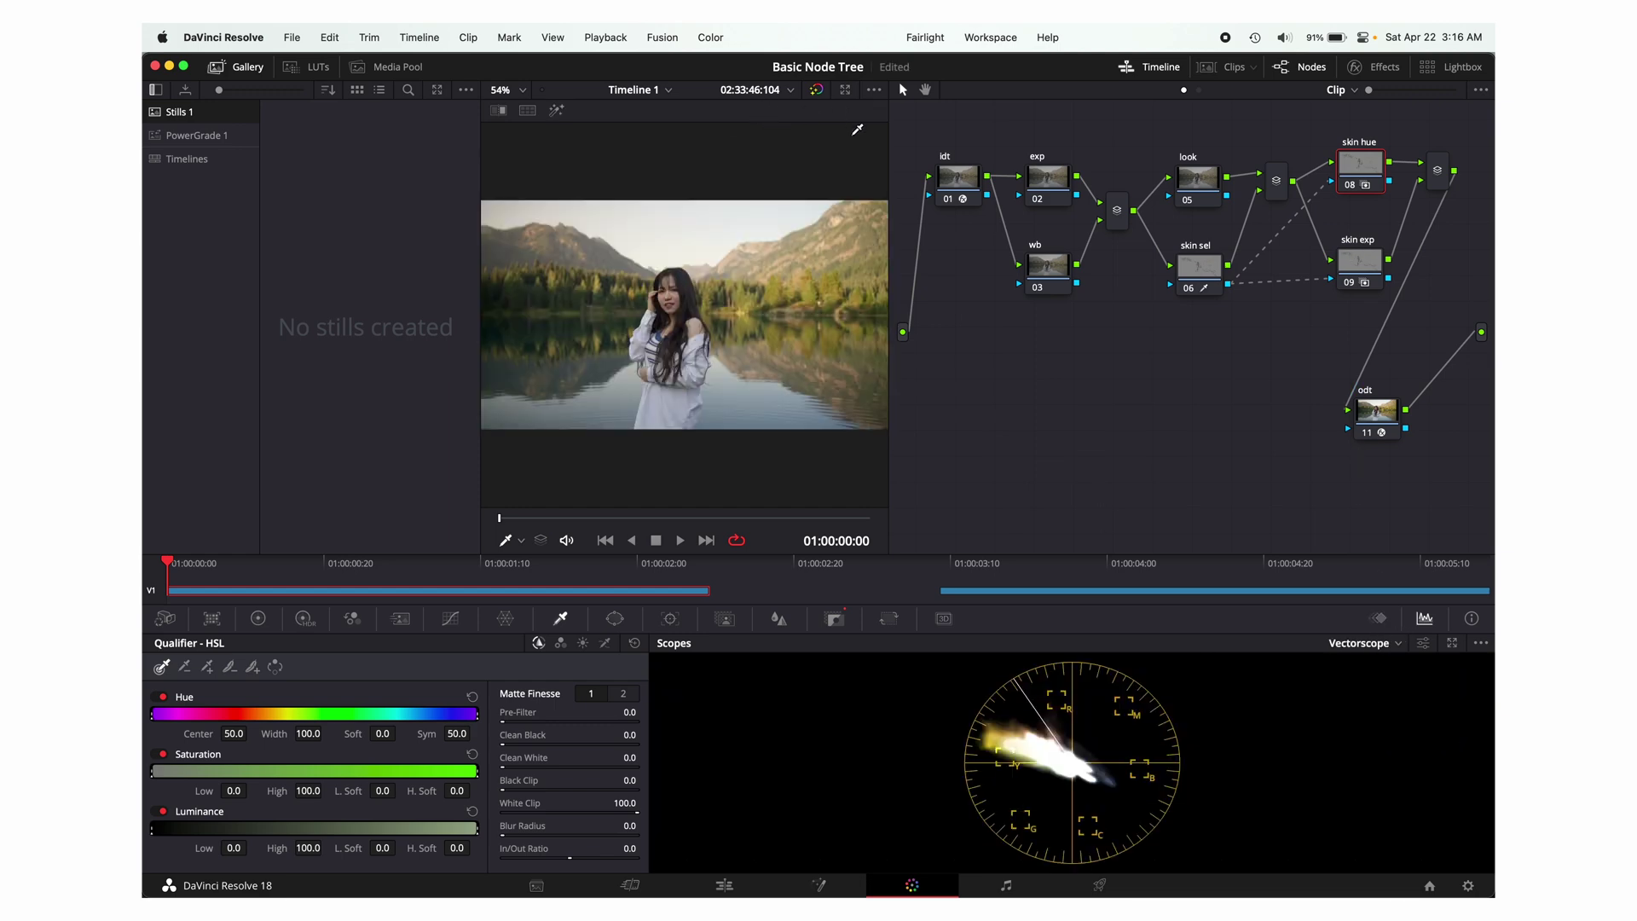
pyautogui.hotkey('shift', 'h')
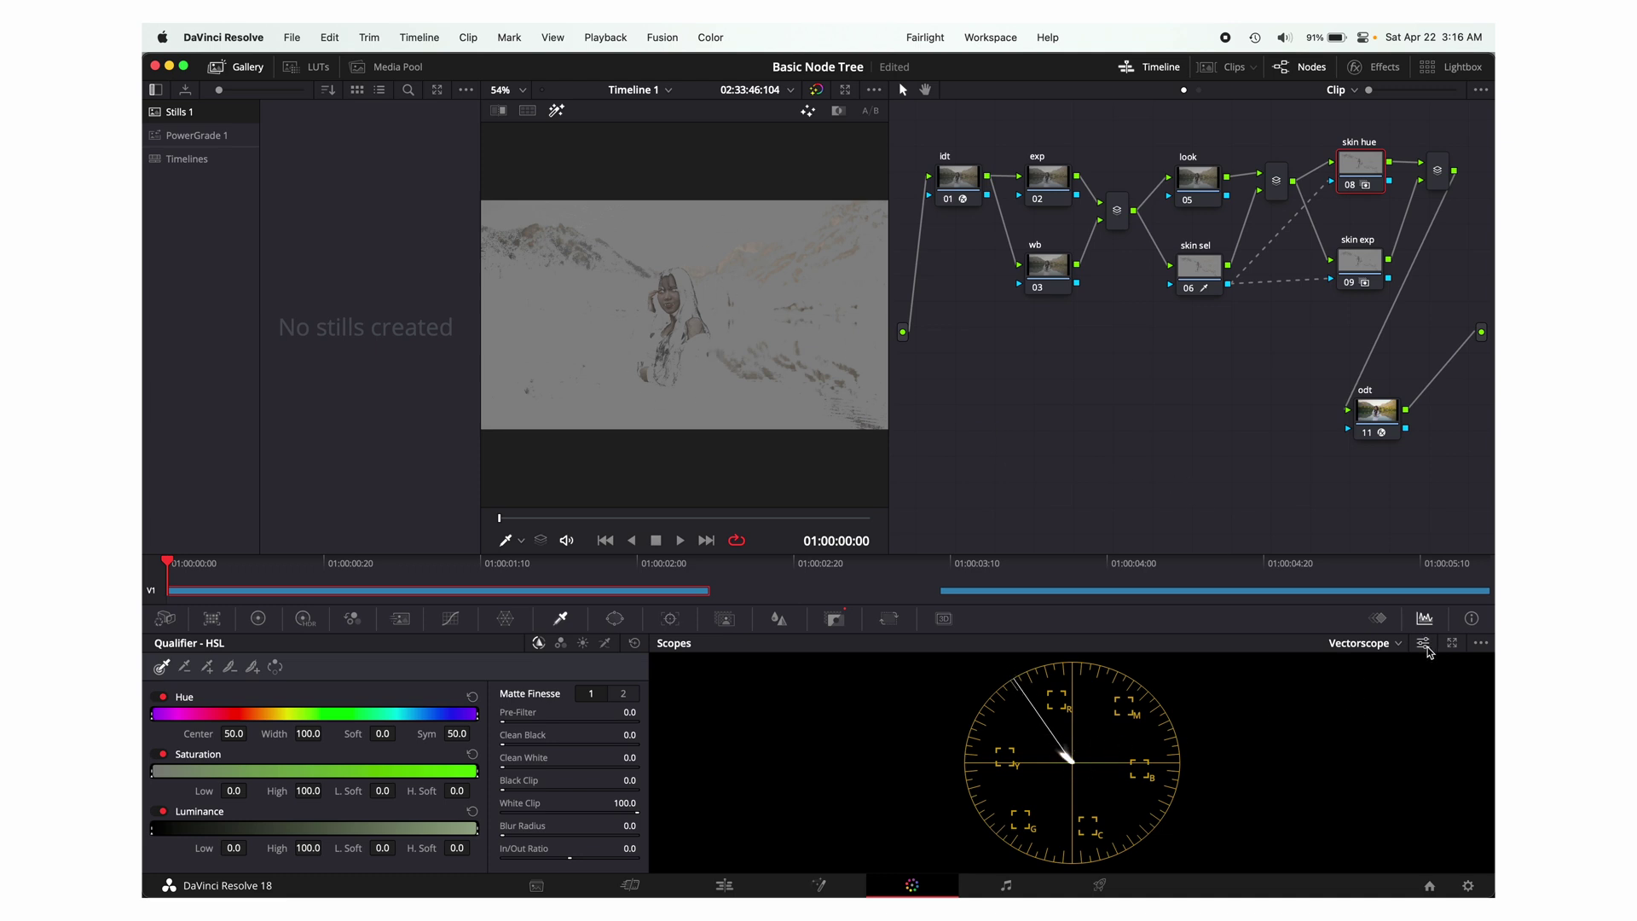
pyautogui.click(1424, 645)
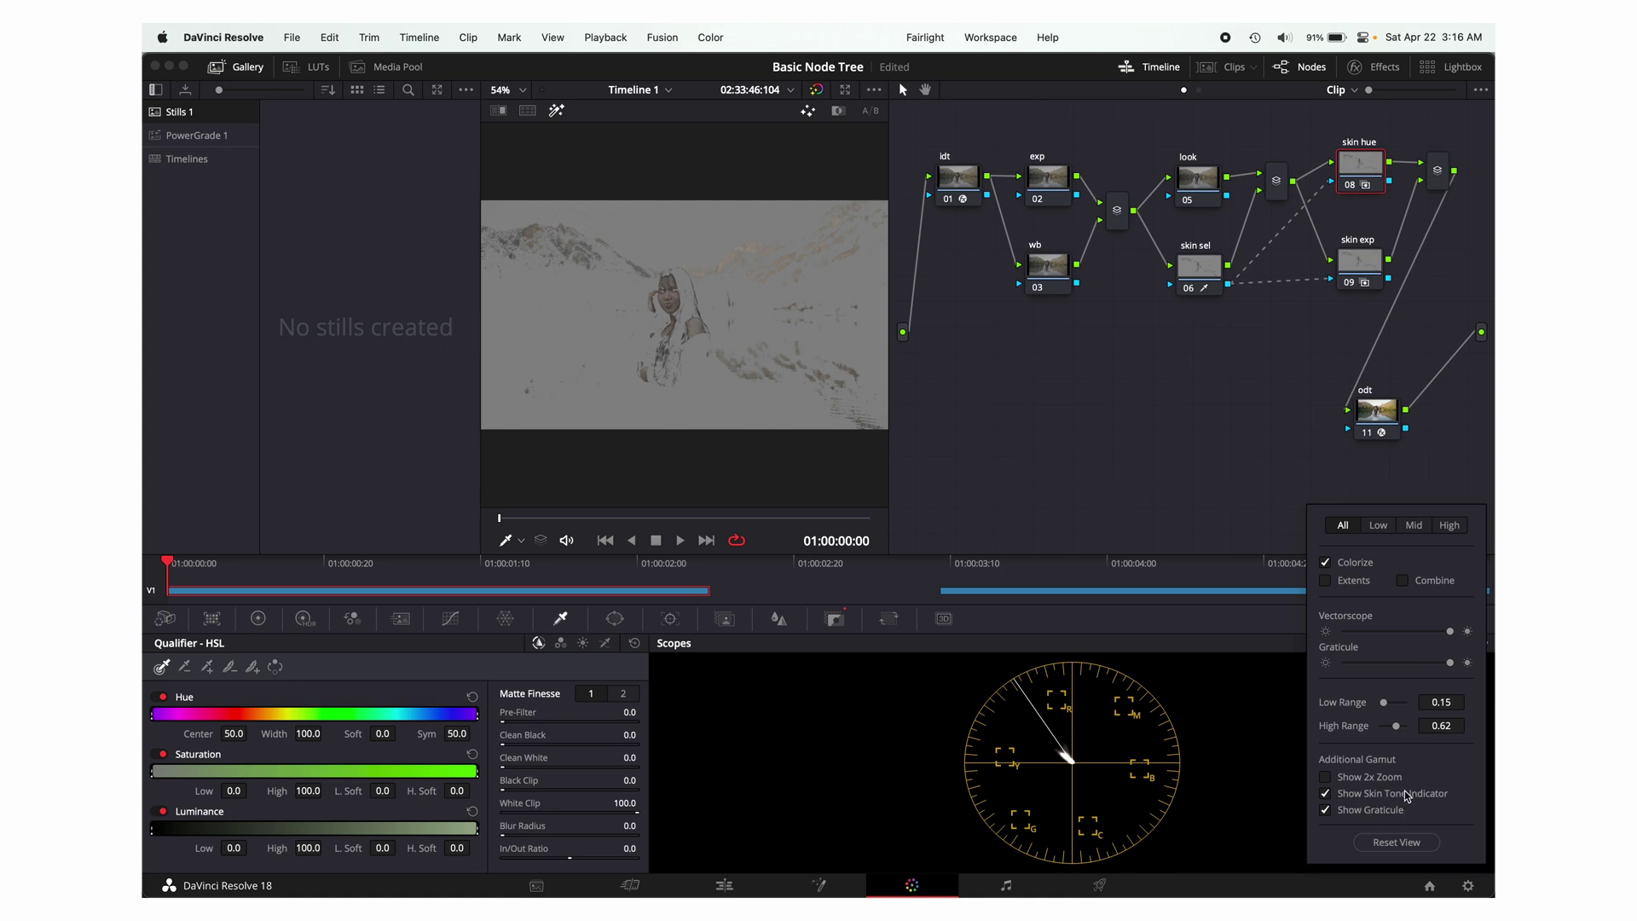
pyautogui.click(1293, 654)
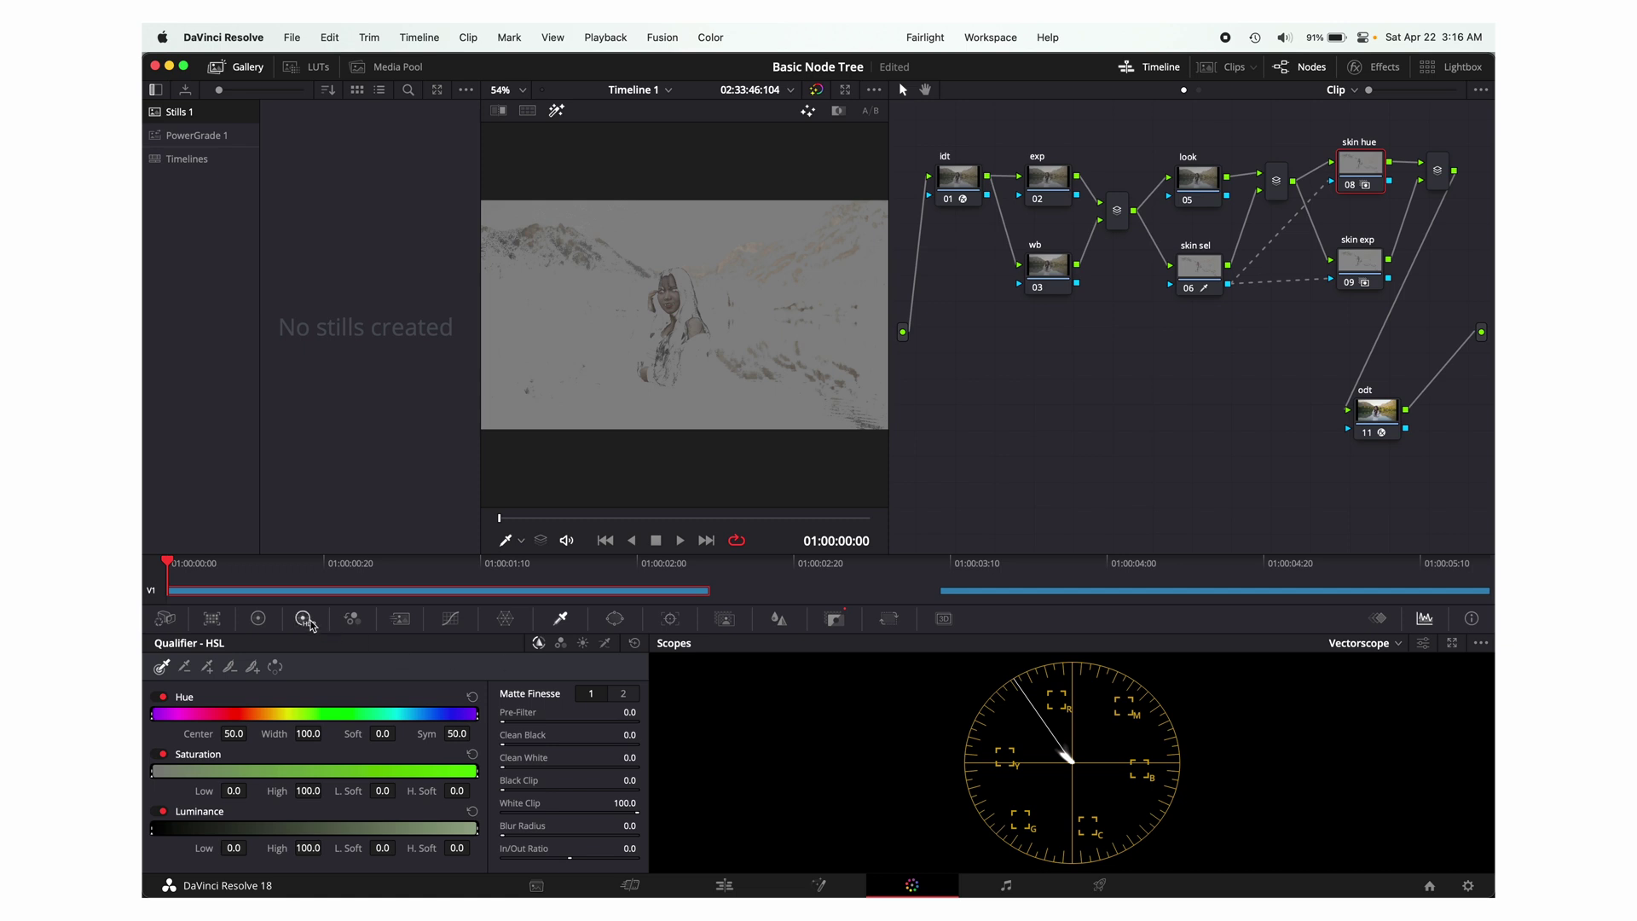
# Raise and then reset the skin hue node's tint in the primary wheels, nudging gamma slightly
pyautogui.click(260, 617)
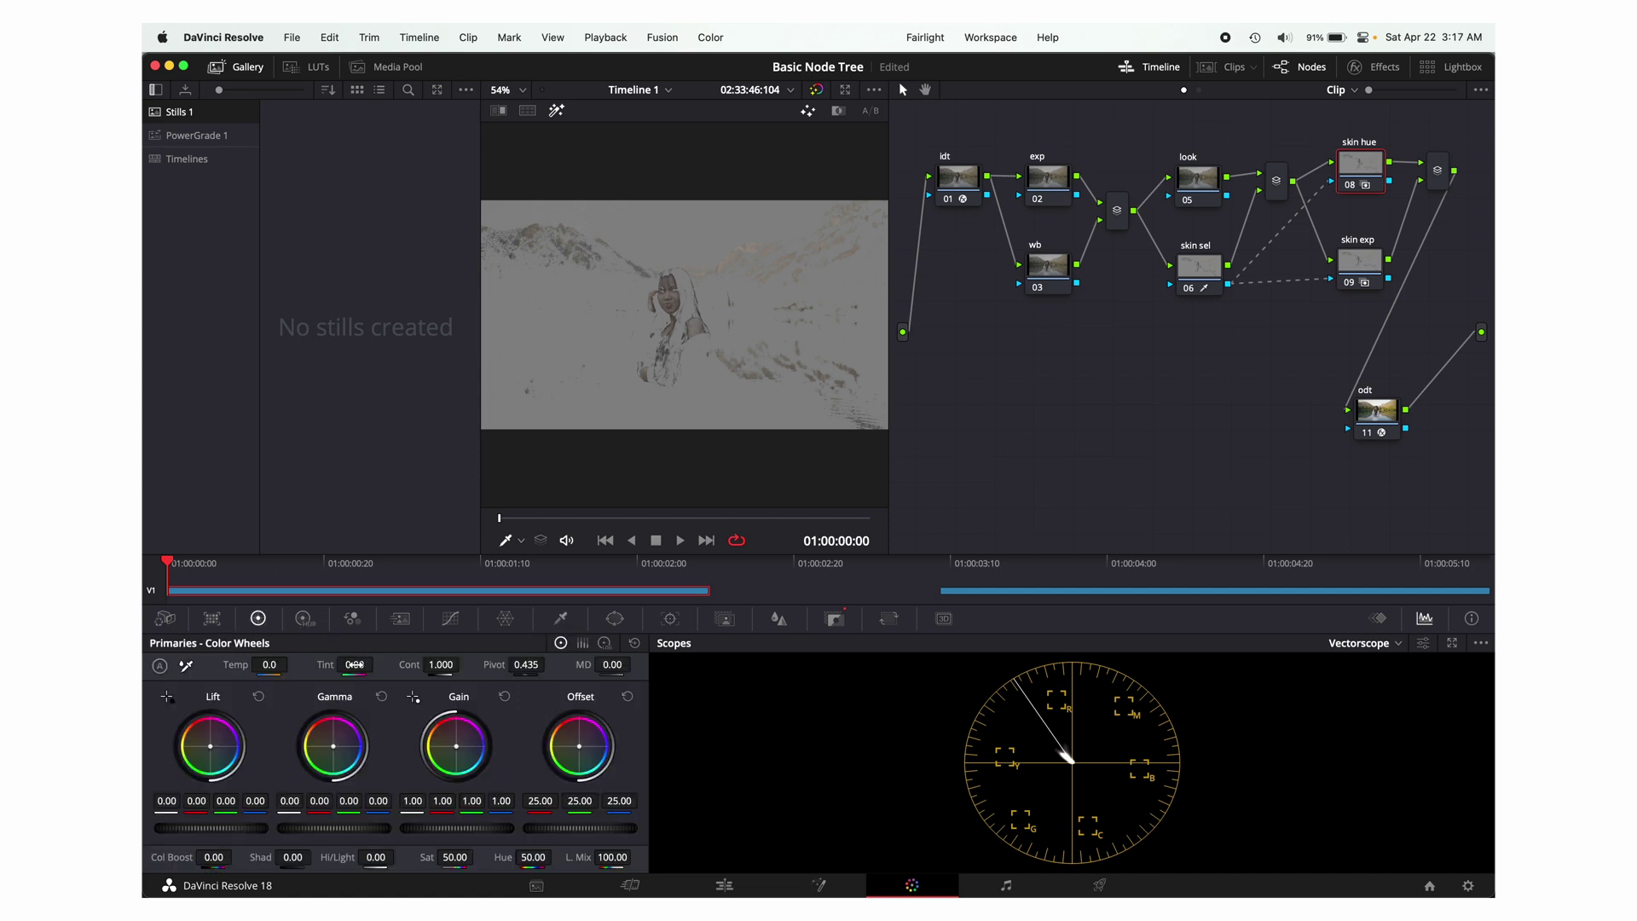
pyautogui.moveTo(354, 664); pyautogui.dragTo(377, 663)
pyautogui.doubleClick(357, 667)
pyautogui.moveTo(334, 746); pyautogui.dragTo(340, 742)
# Toggle the skin hue node off and on, then add a serial node before odt at lower left
pyautogui.press('super+d')
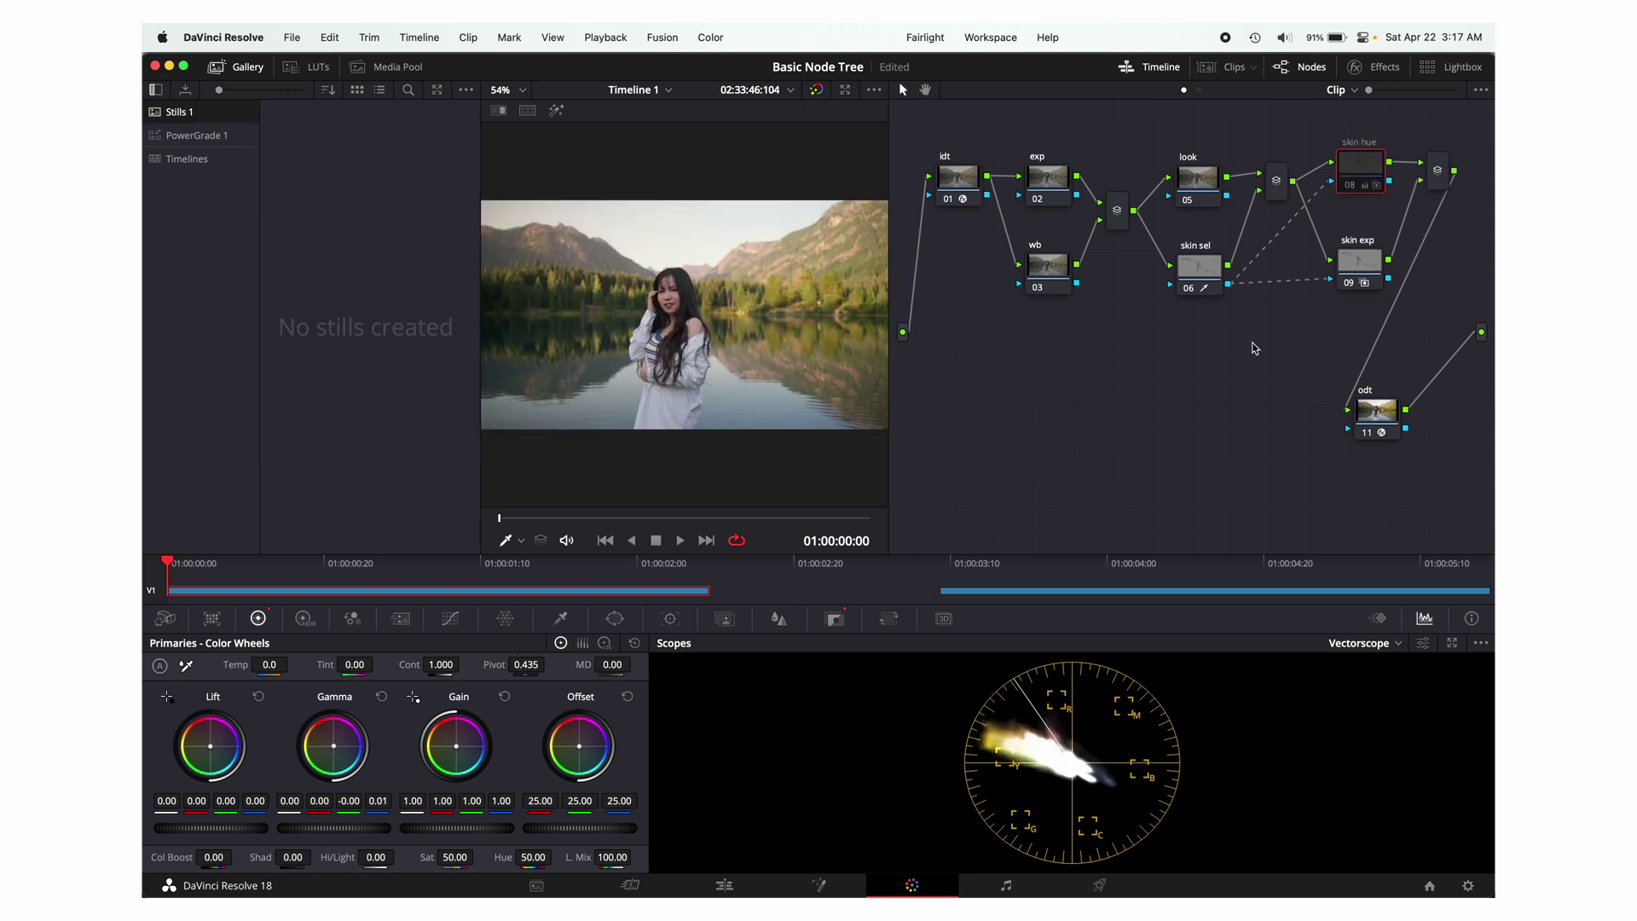
pyautogui.press('super+z')
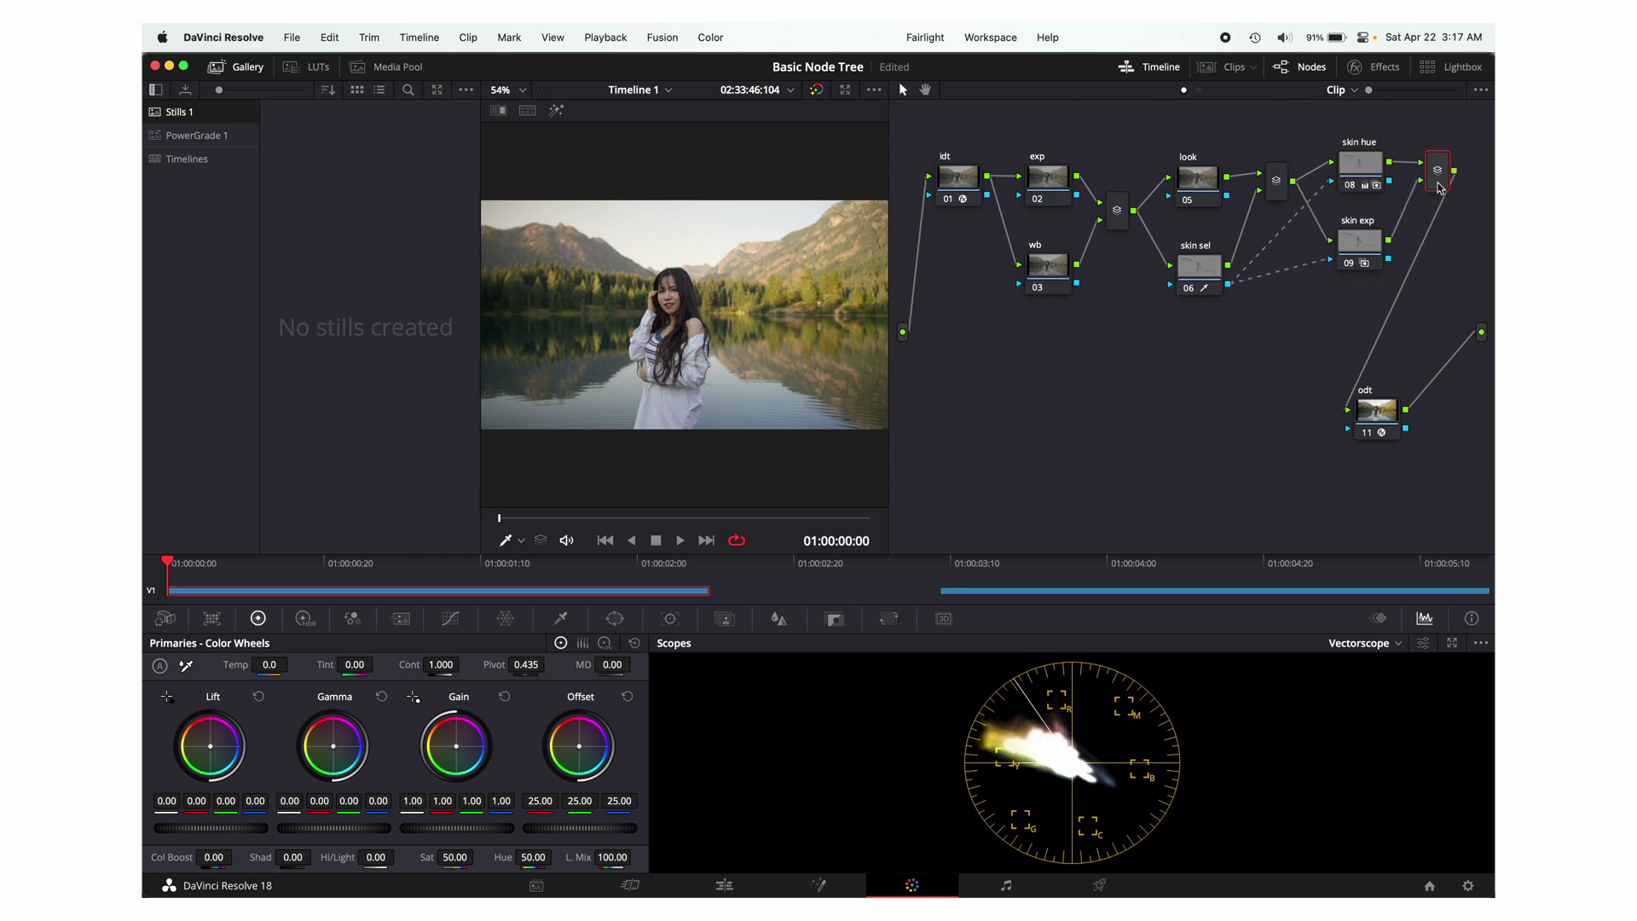
pyautogui.hotkey('alt', 's')
pyautogui.moveTo(943, 238); pyautogui.dragTo(997, 413)
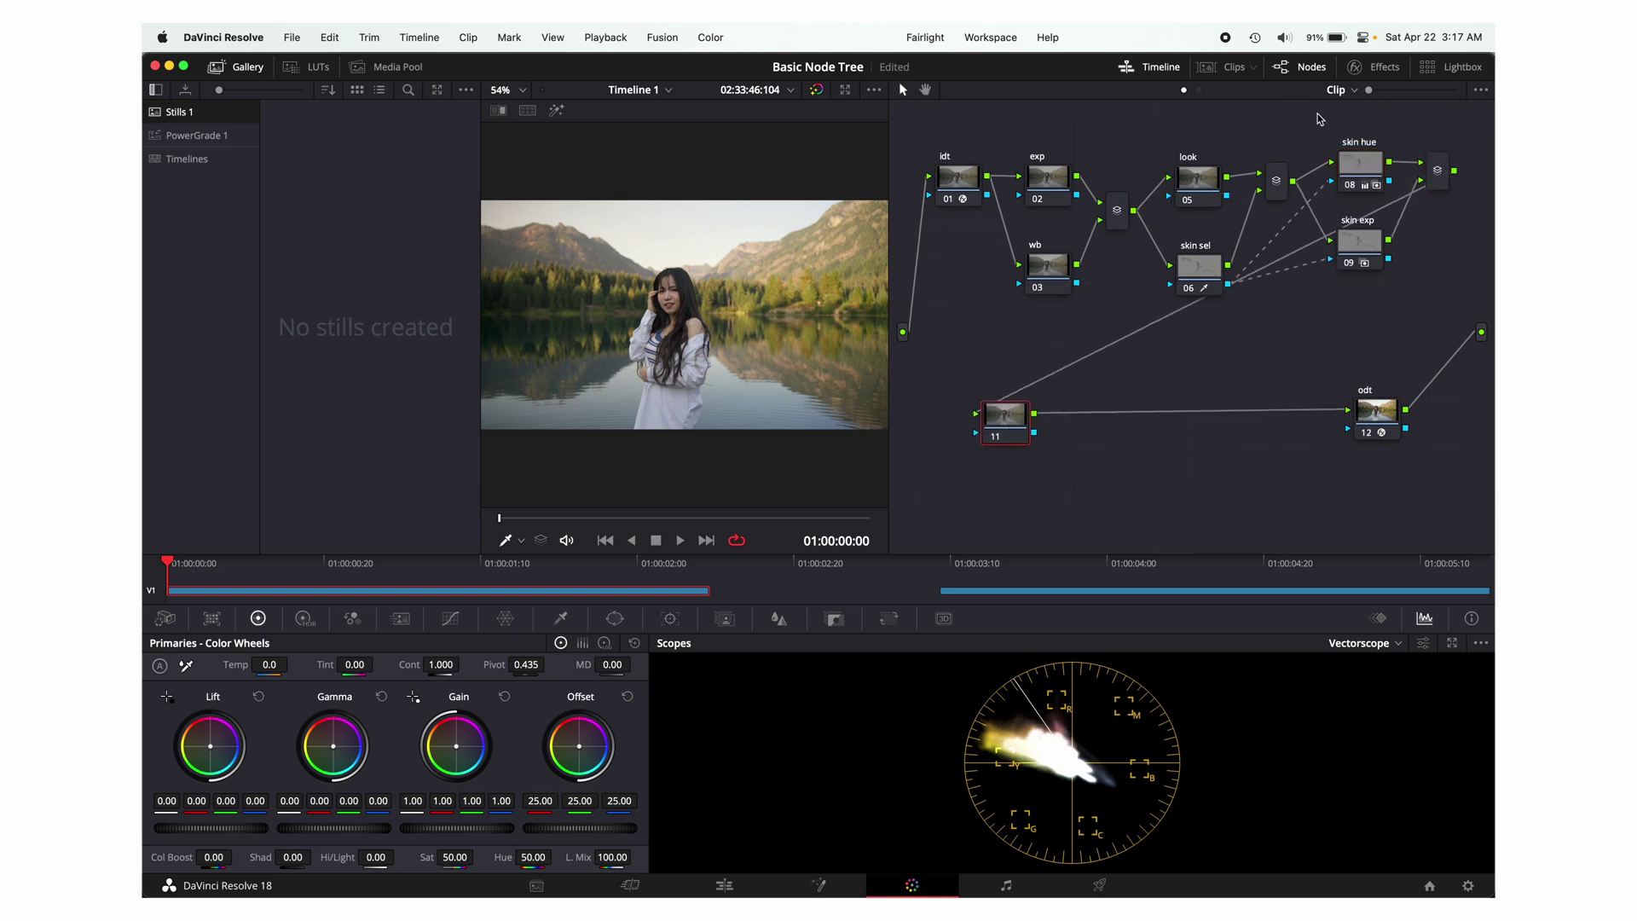
# Search the Effects library for 'glow' and apply Glow to node 11
pyautogui.click(1373, 67)
pyautogui.scroll(-3, 1396, 344)
pyautogui.scroll(-5, 1394, 343)
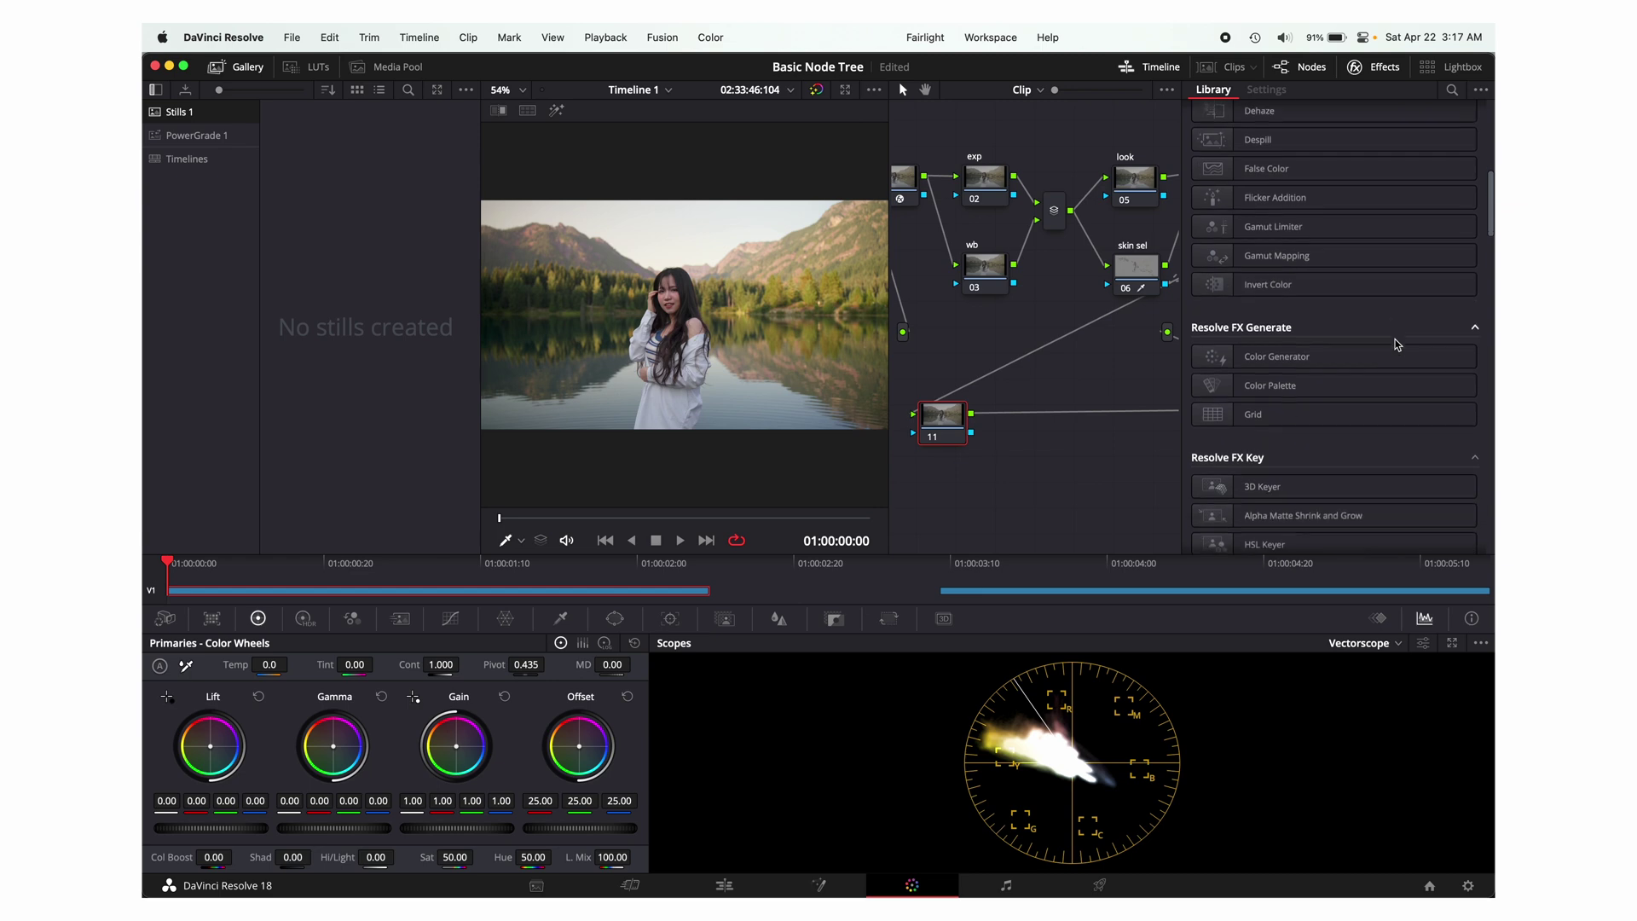
pyautogui.click(1451, 91)
pyautogui.write('glow')
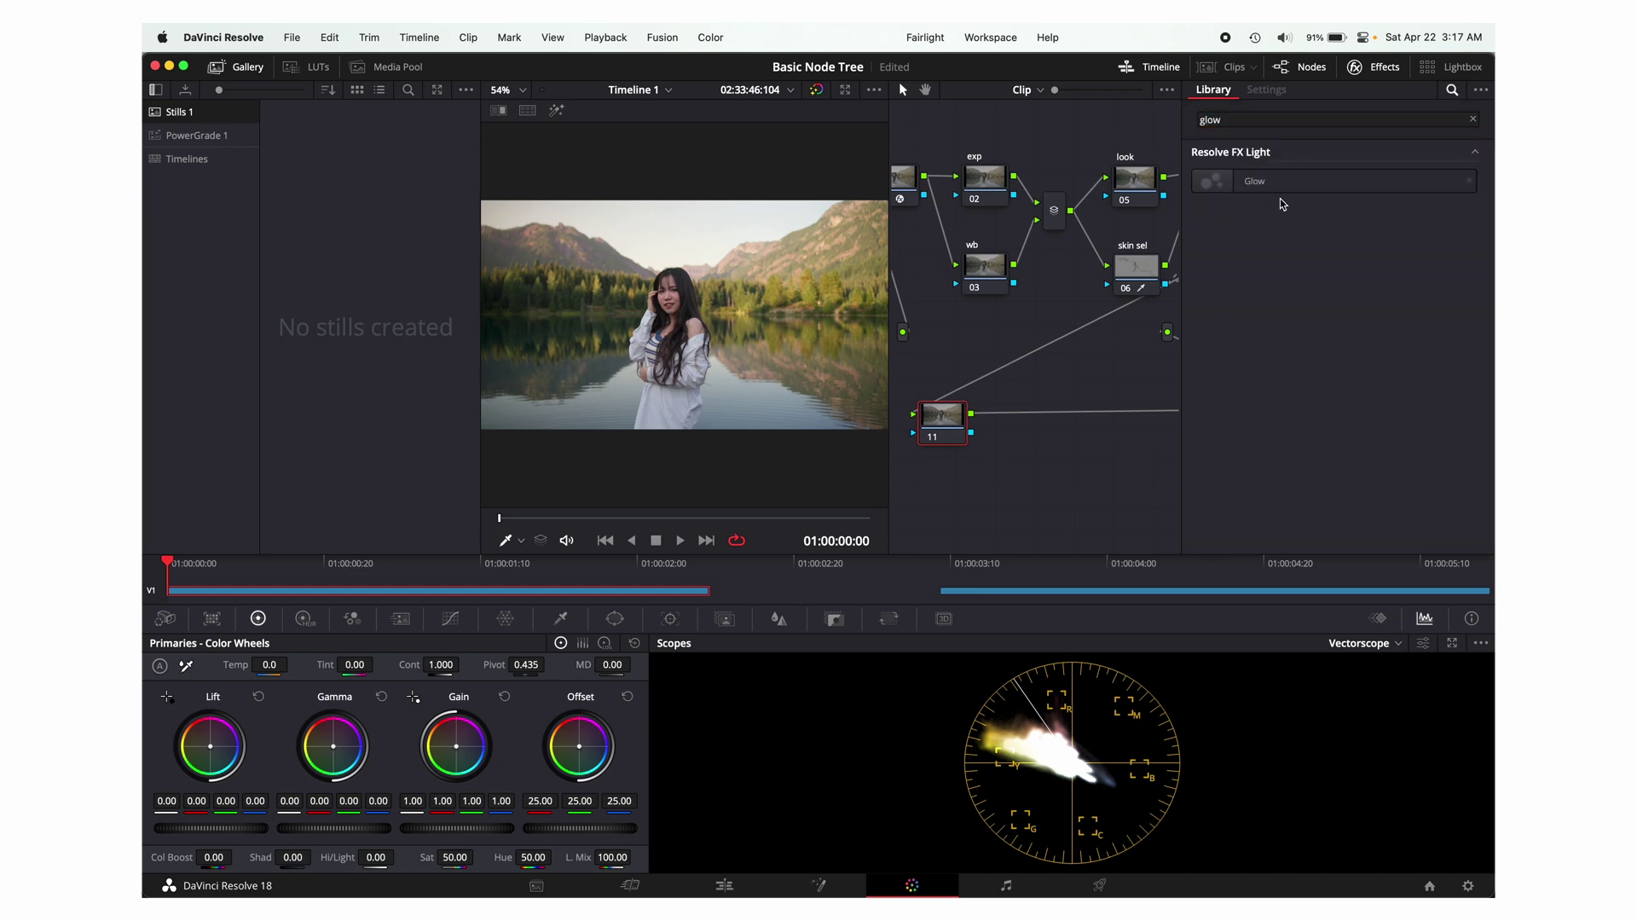
pyautogui.moveTo(1304, 180); pyautogui.dragTo(938, 435)
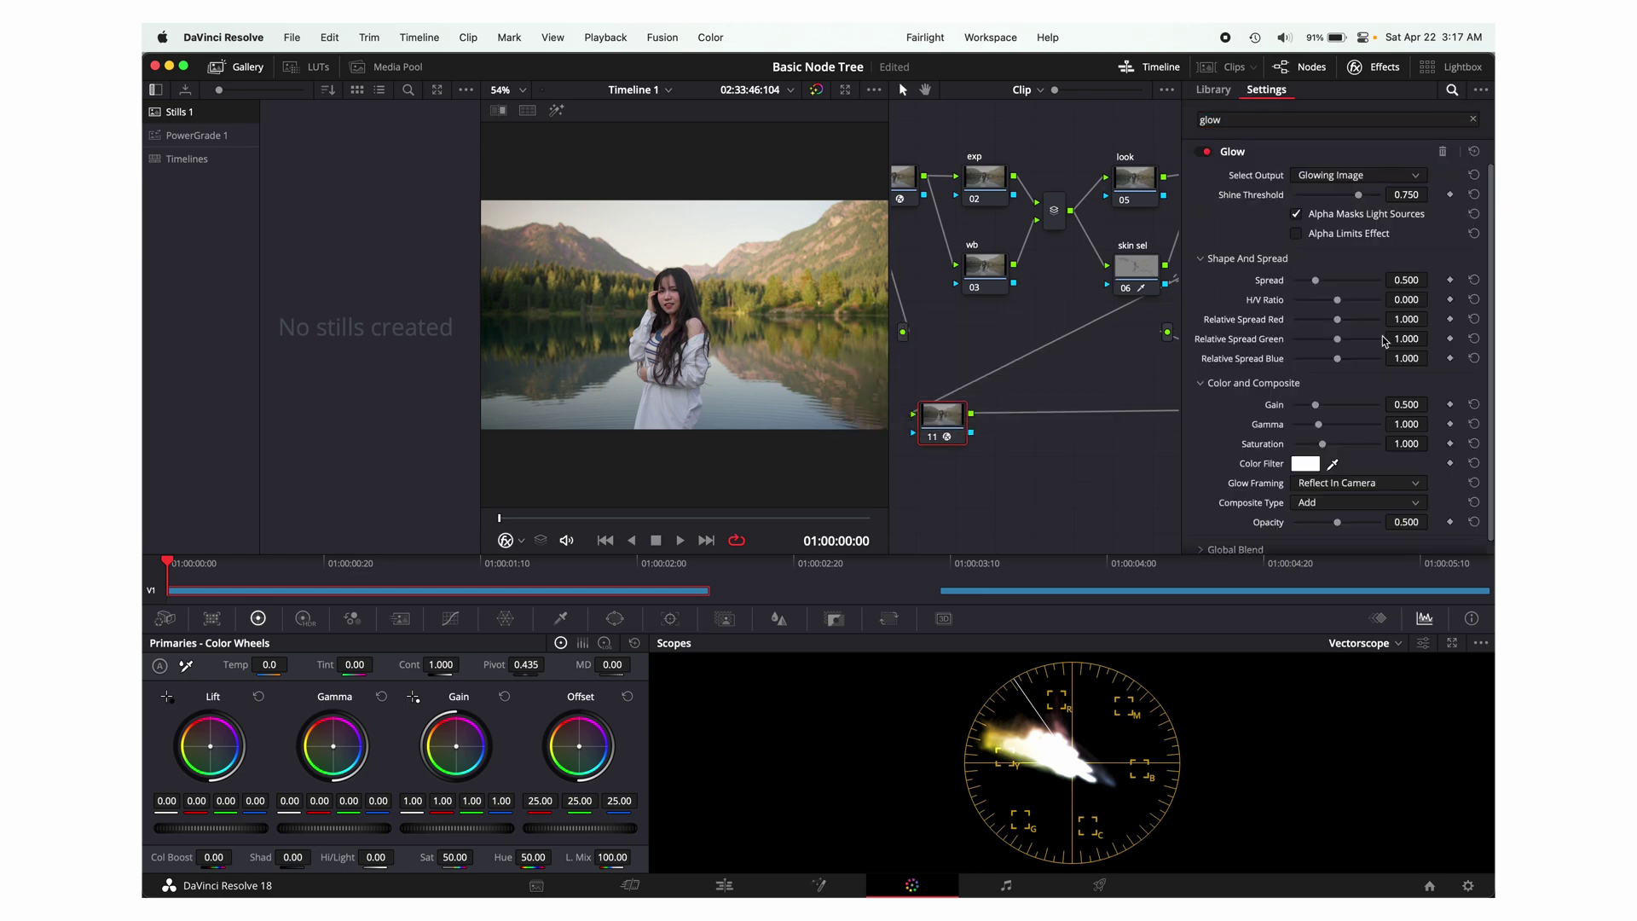
# Set the glow to Softlight composite with Shine Threshold 0.285 and a reduced Spread
pyautogui.click(1300, 504)
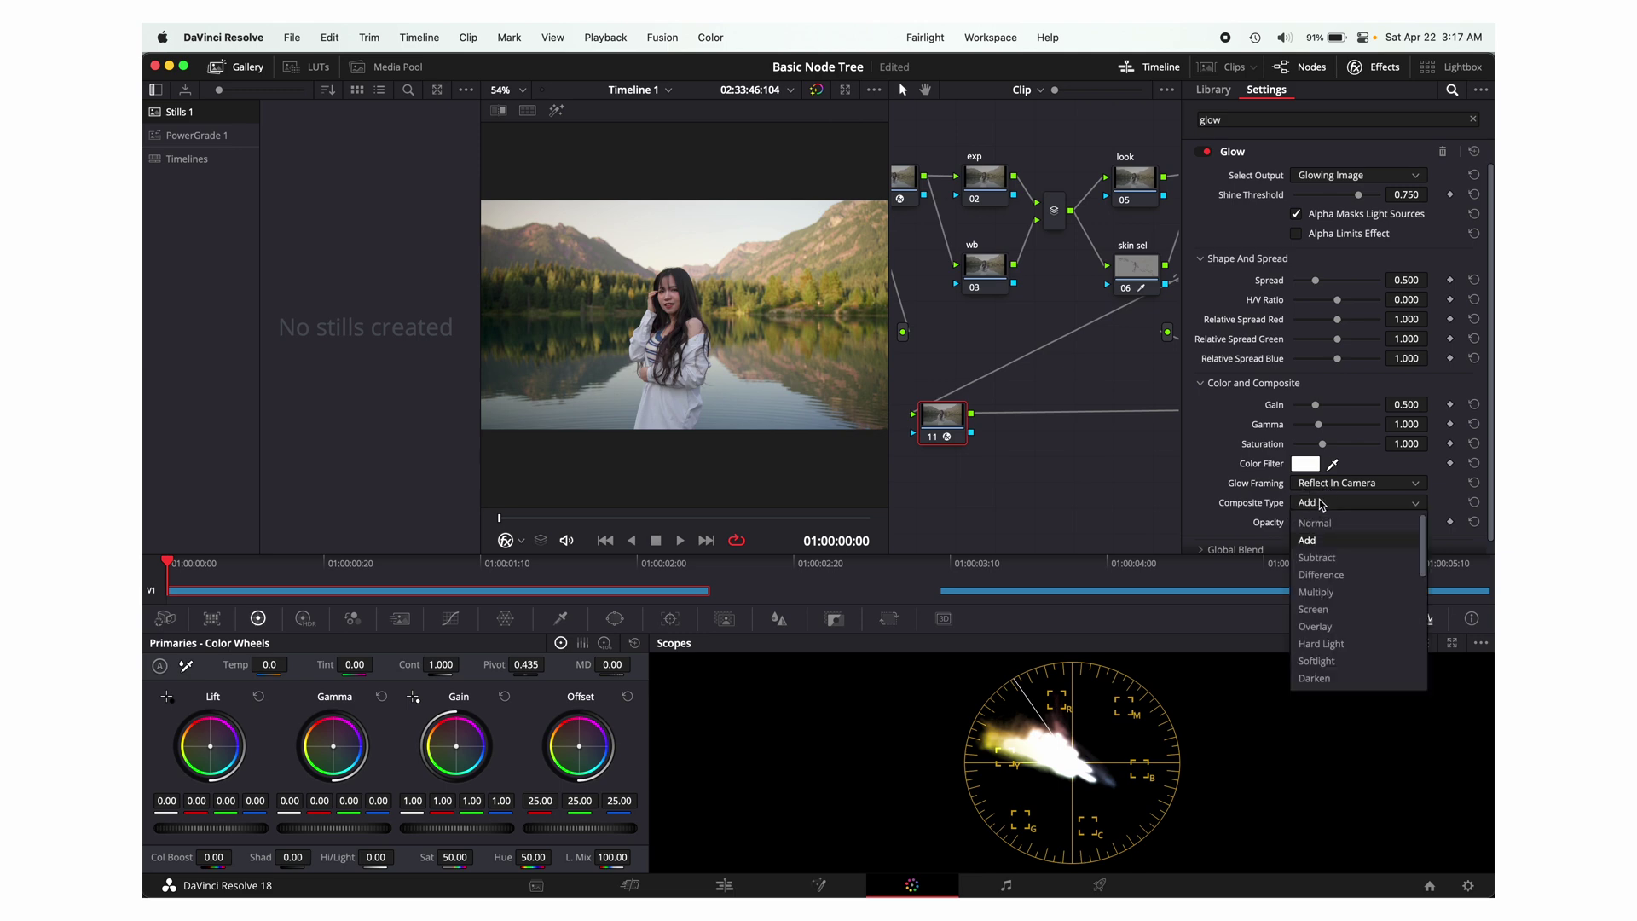
pyautogui.click(1333, 664)
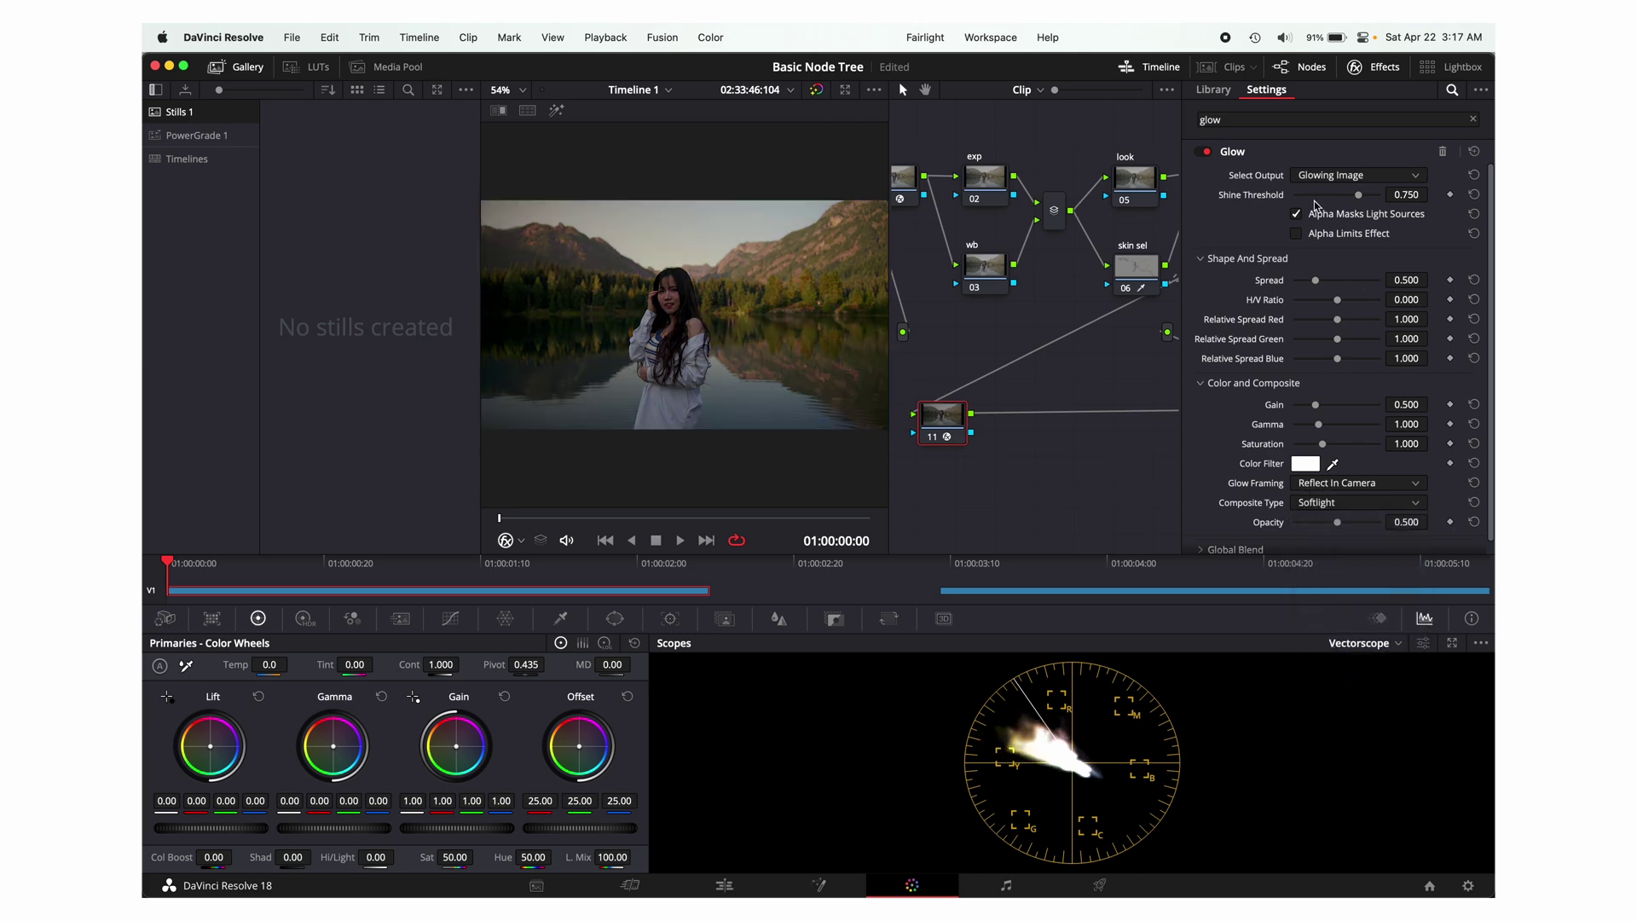
pyautogui.moveTo(1362, 196); pyautogui.dragTo(1318, 196)
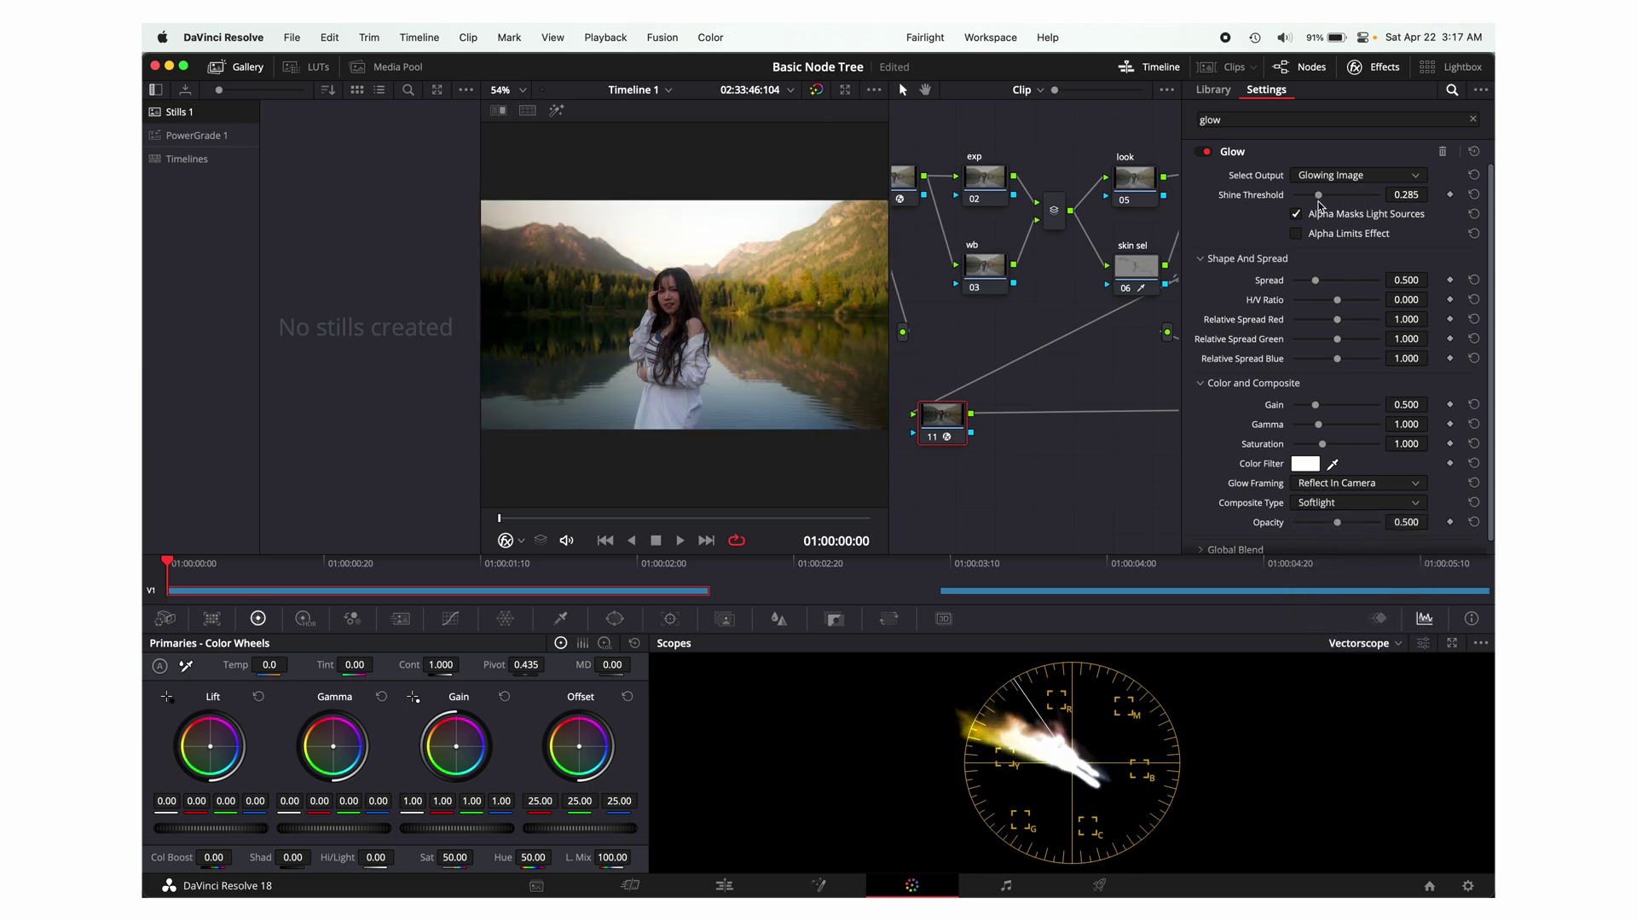
pyautogui.moveTo(1315, 280); pyautogui.dragTo(1358, 292)
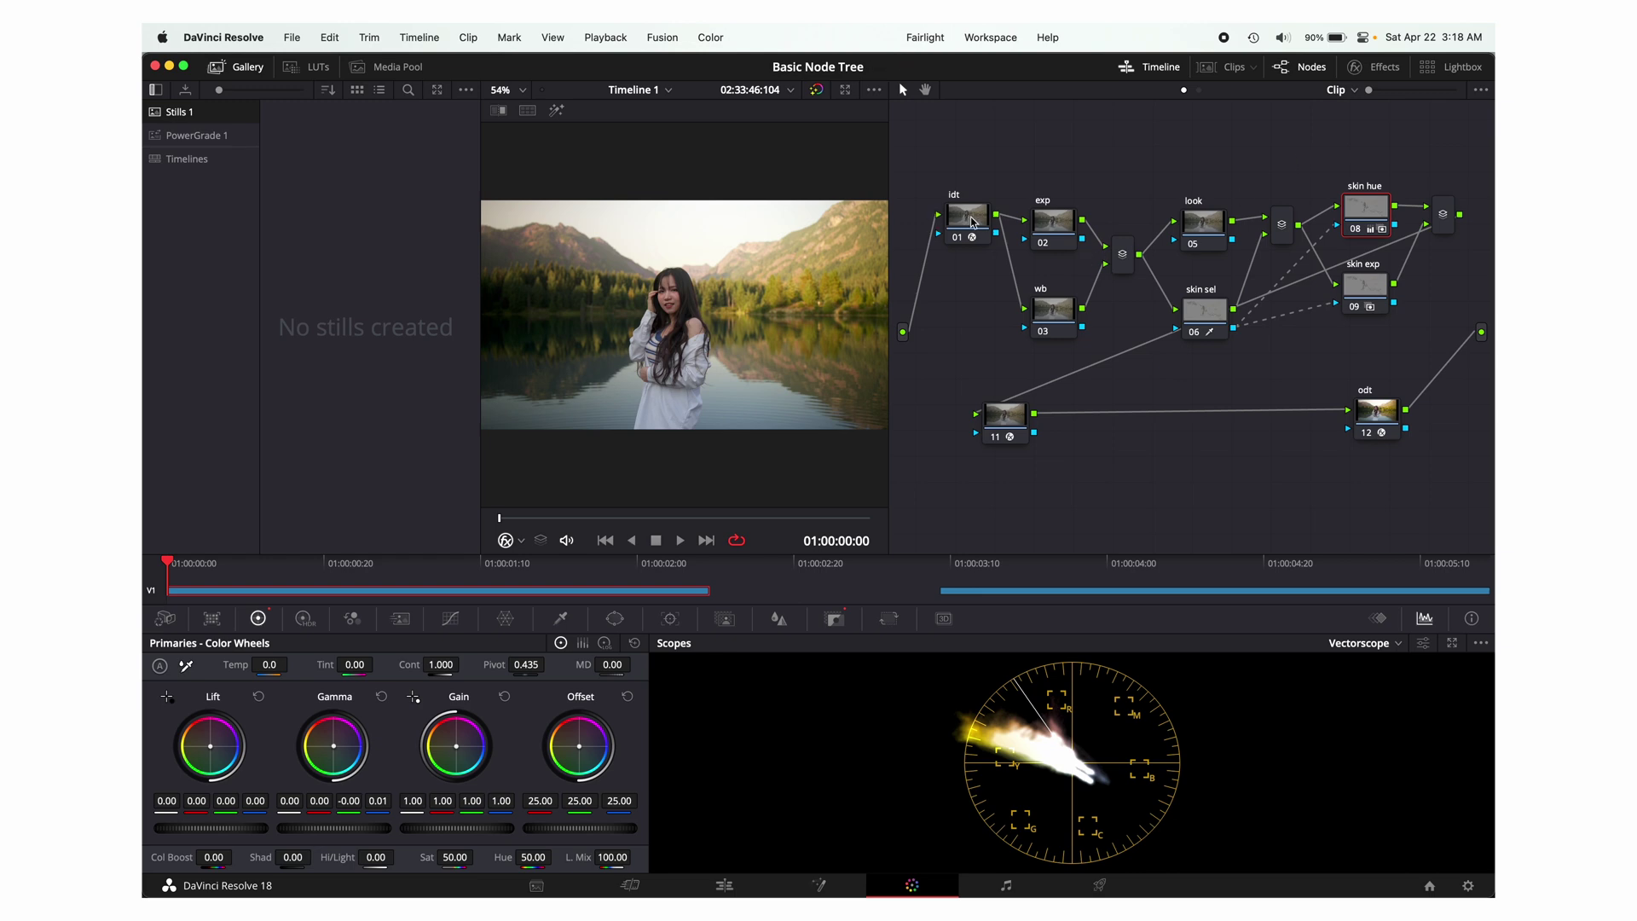
# Add a node before idt, move it above idt, label it nr, and label node 11 glow
pyautogui.hotkey('shift', 's')
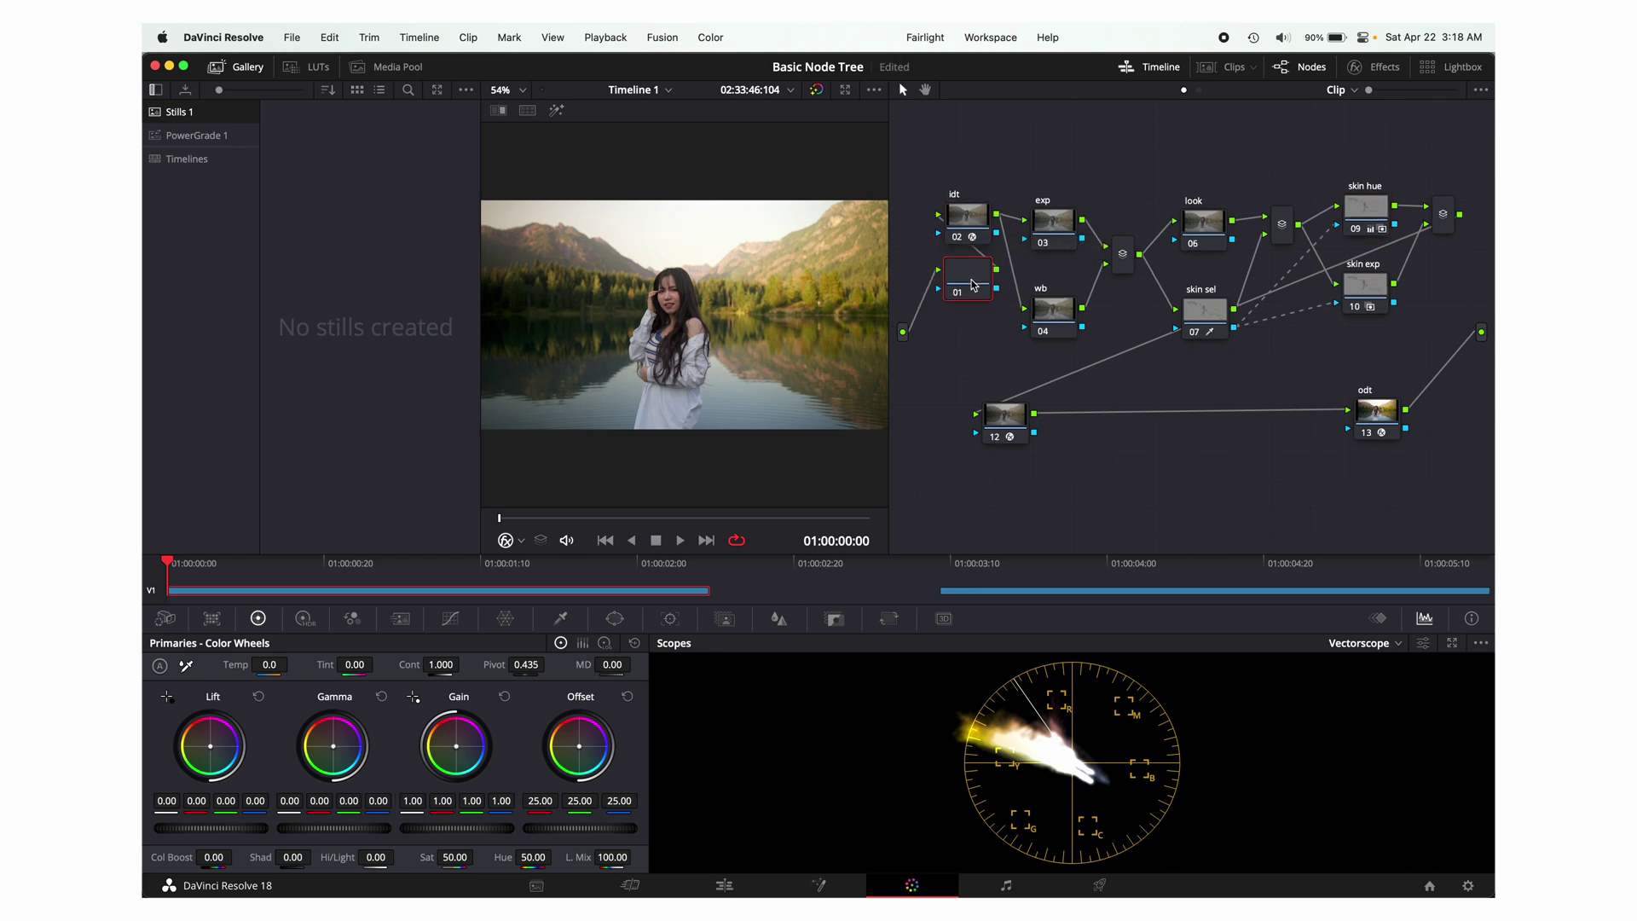
pyautogui.moveTo(971, 284); pyautogui.dragTo(943, 148)
pyautogui.doubleClick(944, 148)
pyautogui.write('nr')
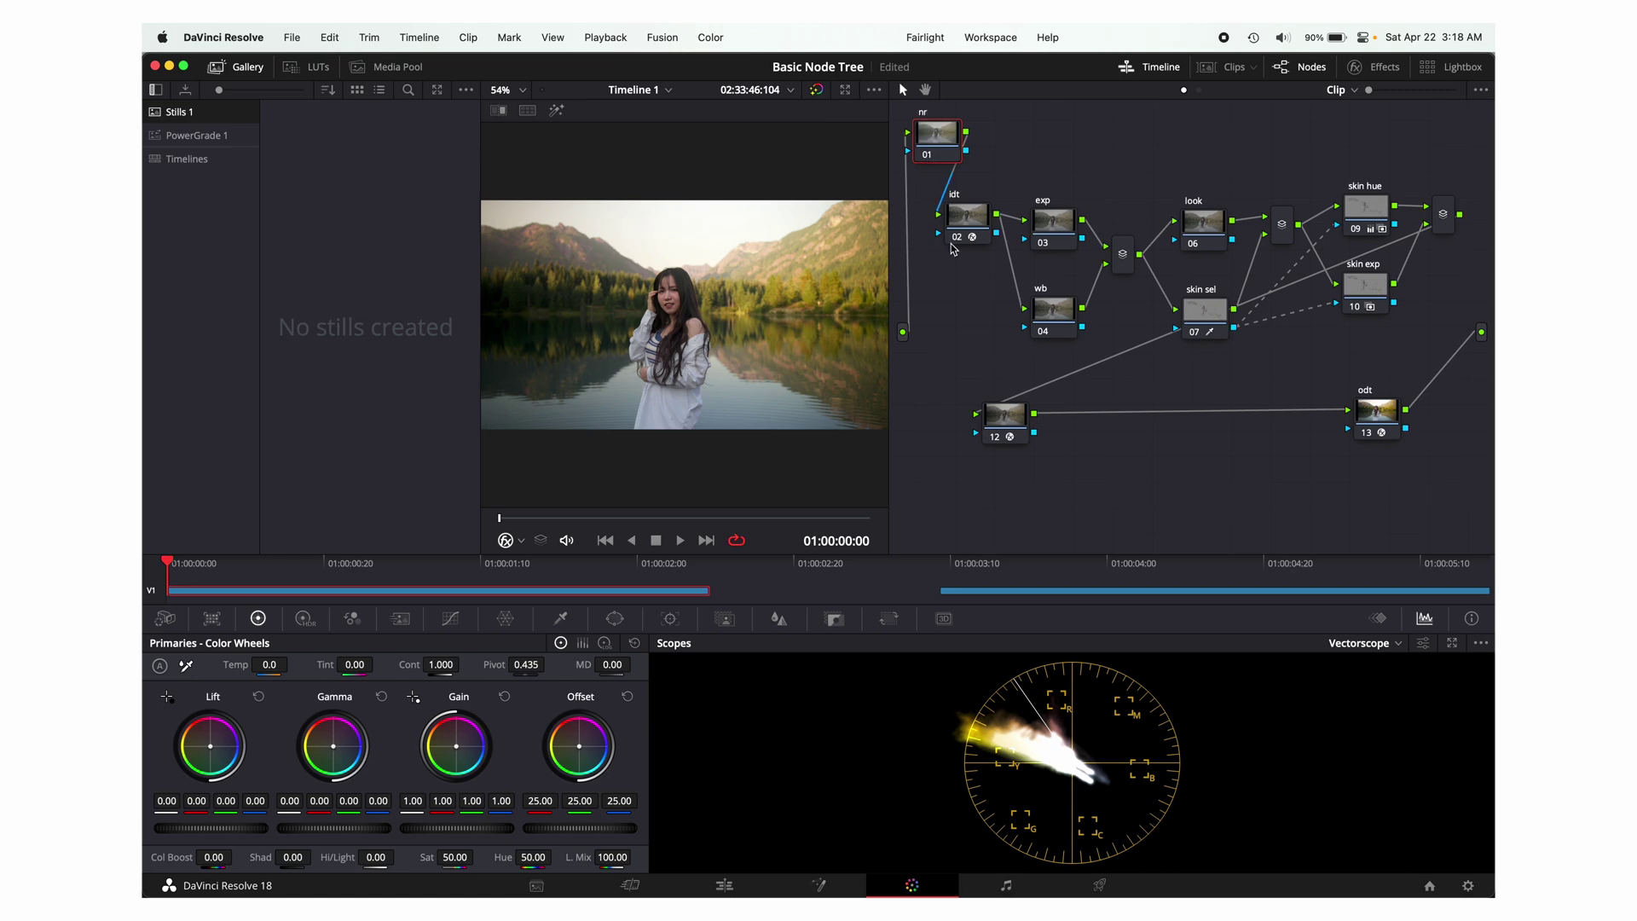
pyautogui.doubleClick(1001, 419)
pyautogui.write('glow')
# Set the nr node to 3-frame Temporal NR with Better motion estimation and adjust spatial chroma threshold
pyautogui.click(942, 141)
pyautogui.click(400, 618)
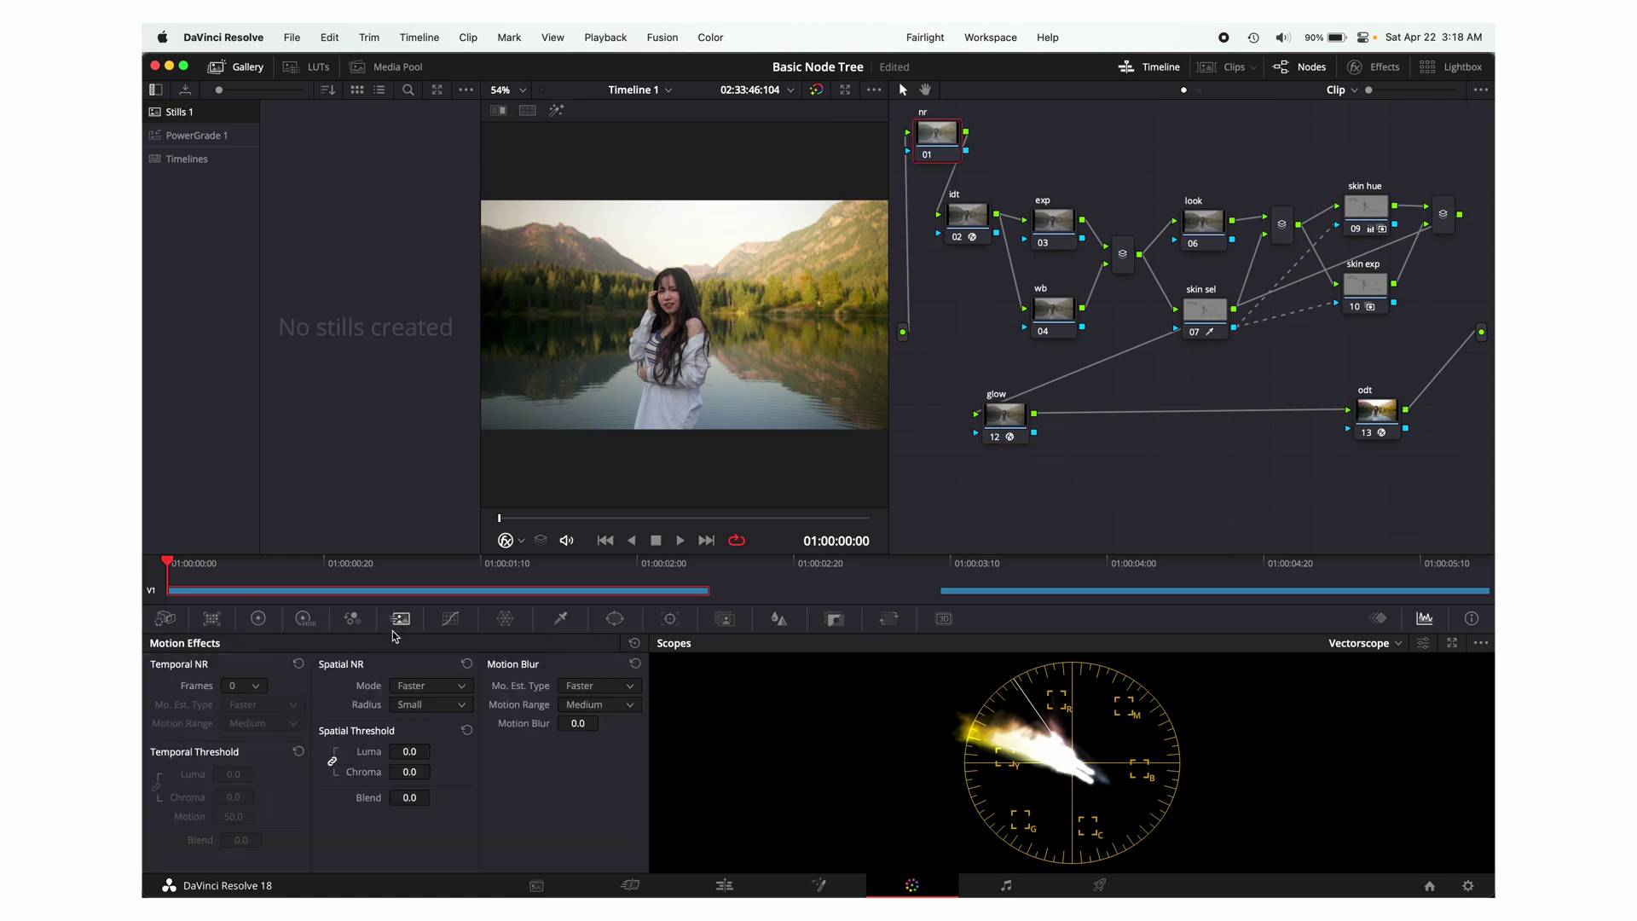
pyautogui.click(247, 687)
pyautogui.click(253, 741)
pyautogui.click(249, 705)
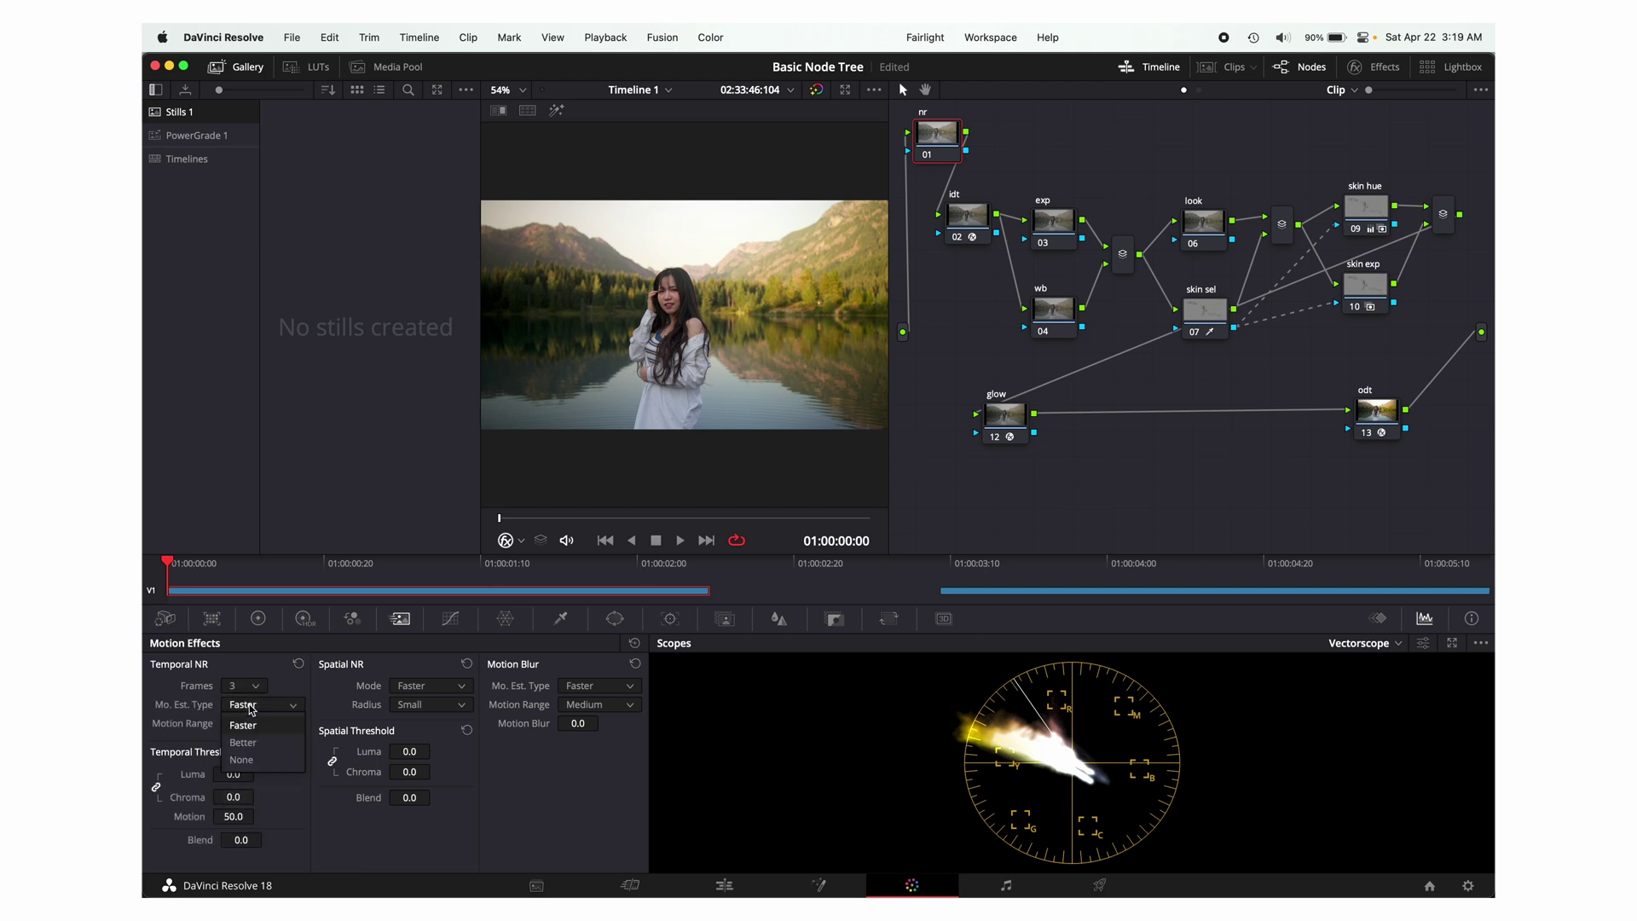
pyautogui.click(258, 750)
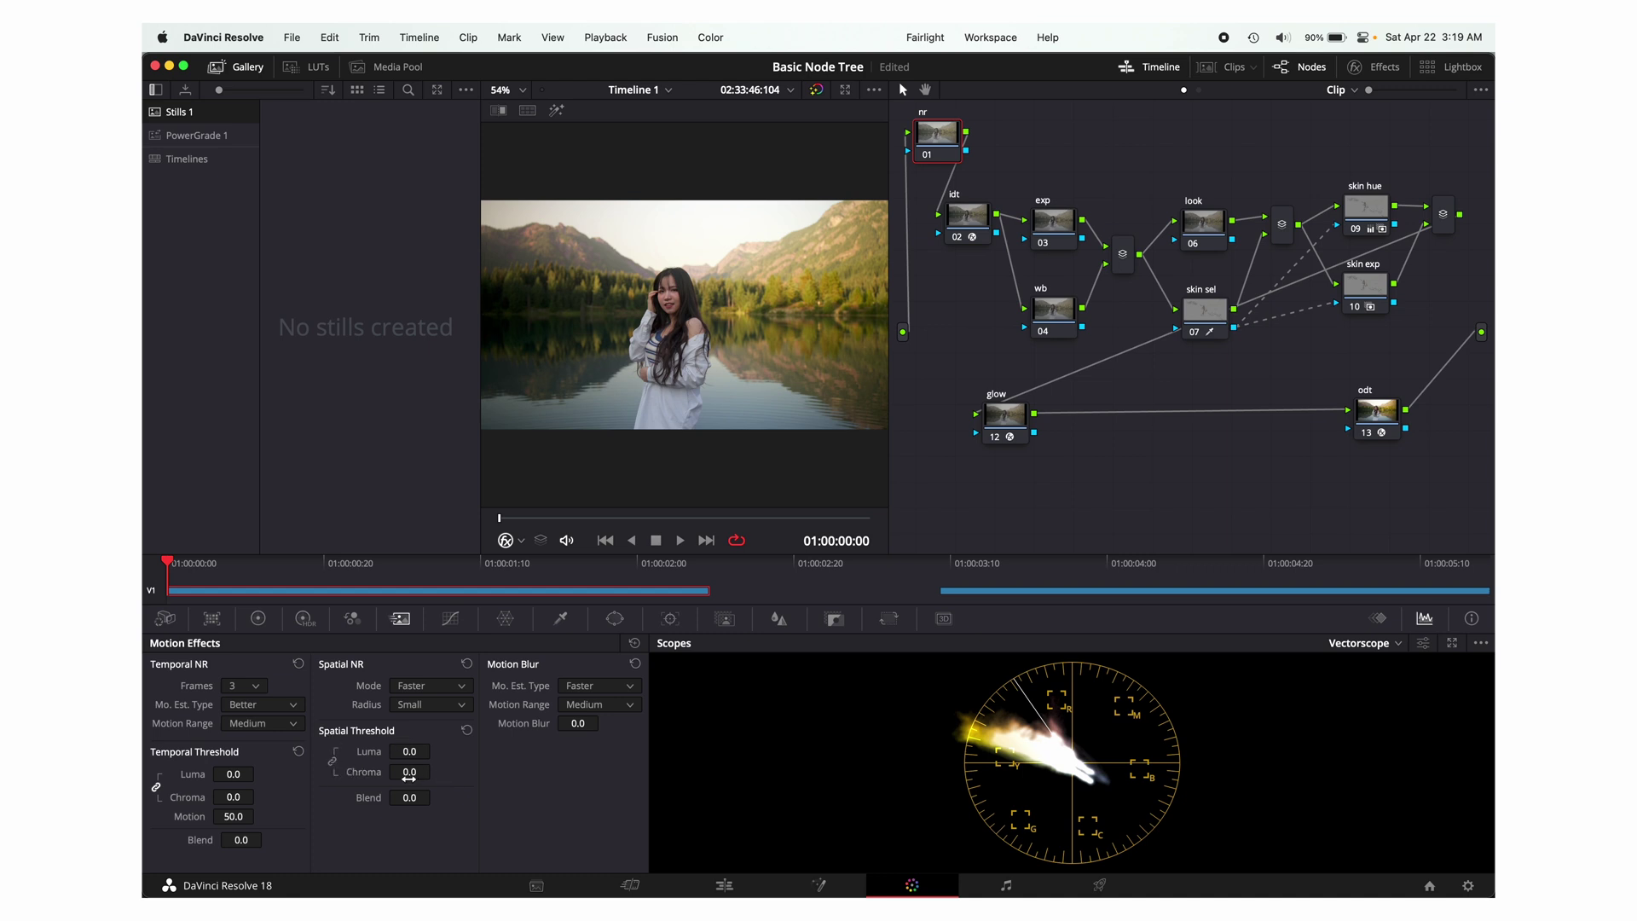
pyautogui.moveTo(409, 774); pyautogui.dragTo(492, 773)
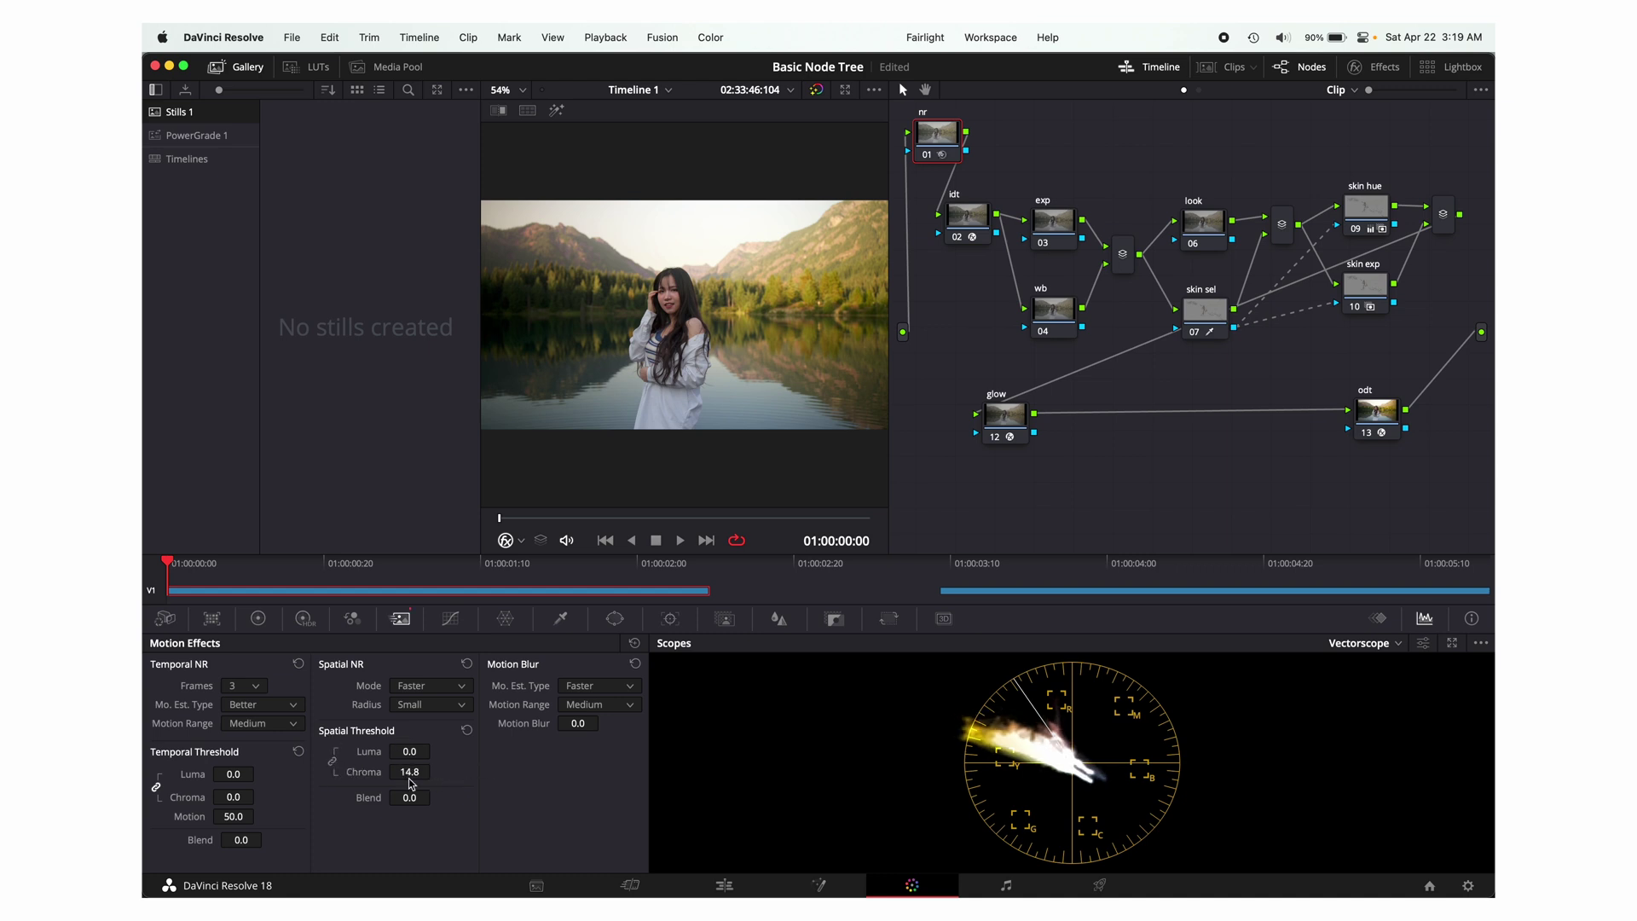
pyautogui.click(467, 731)
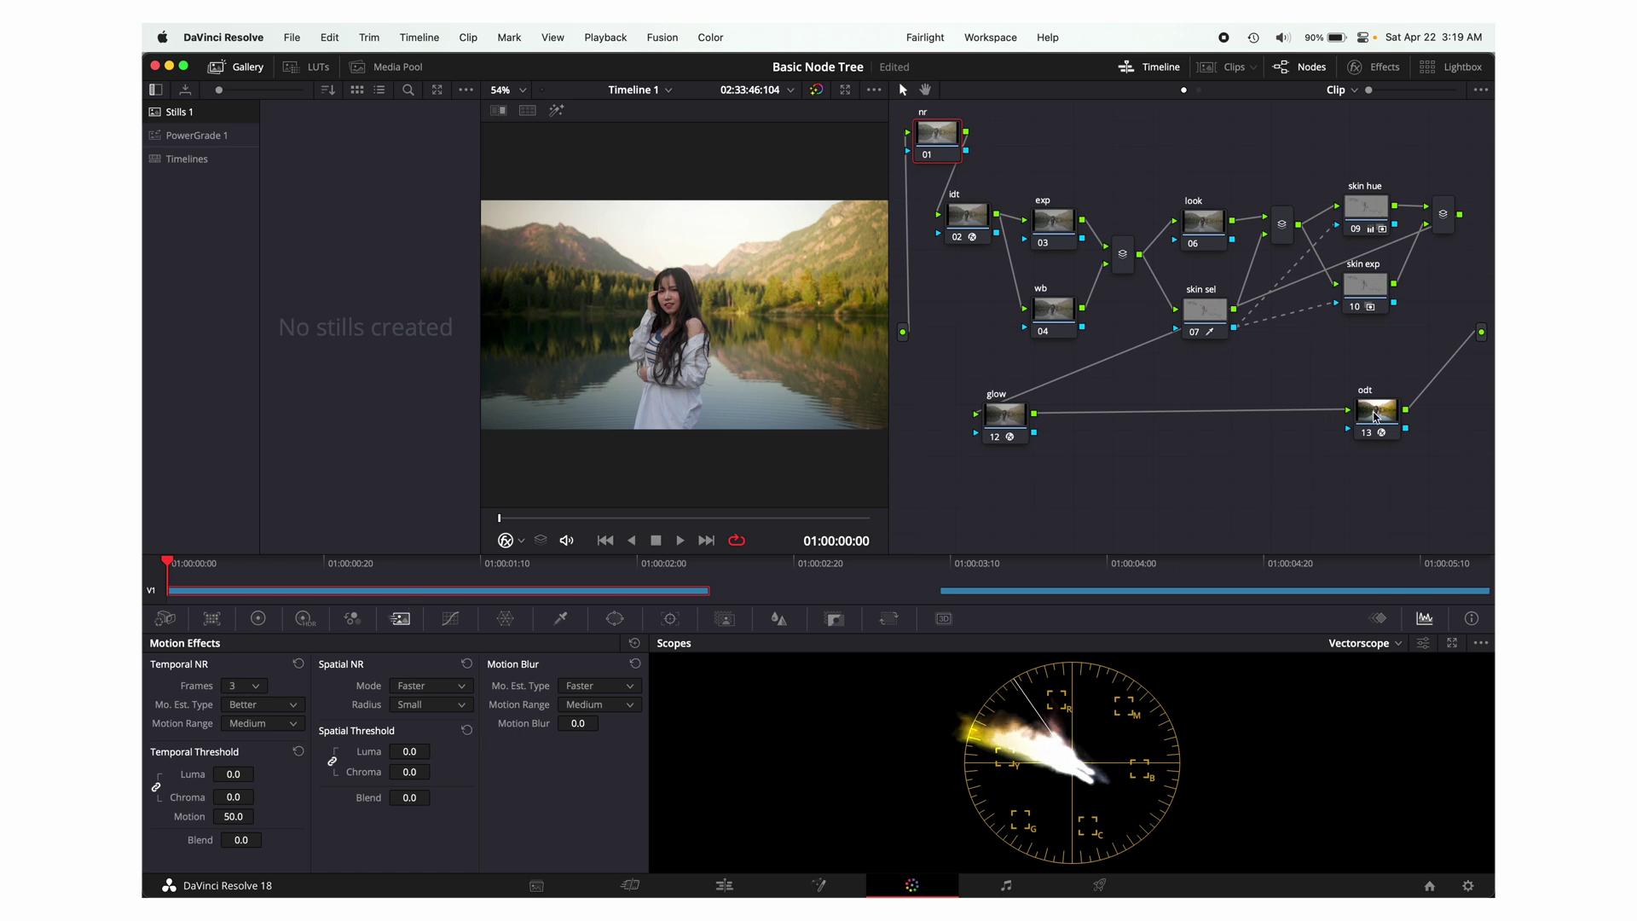
# Shift odt left and add a Sharpen node after it with radius 0.47
pyautogui.moveTo(1374, 416); pyautogui.dragTo(1335, 416)
pyautogui.hotkey('alt', 's')
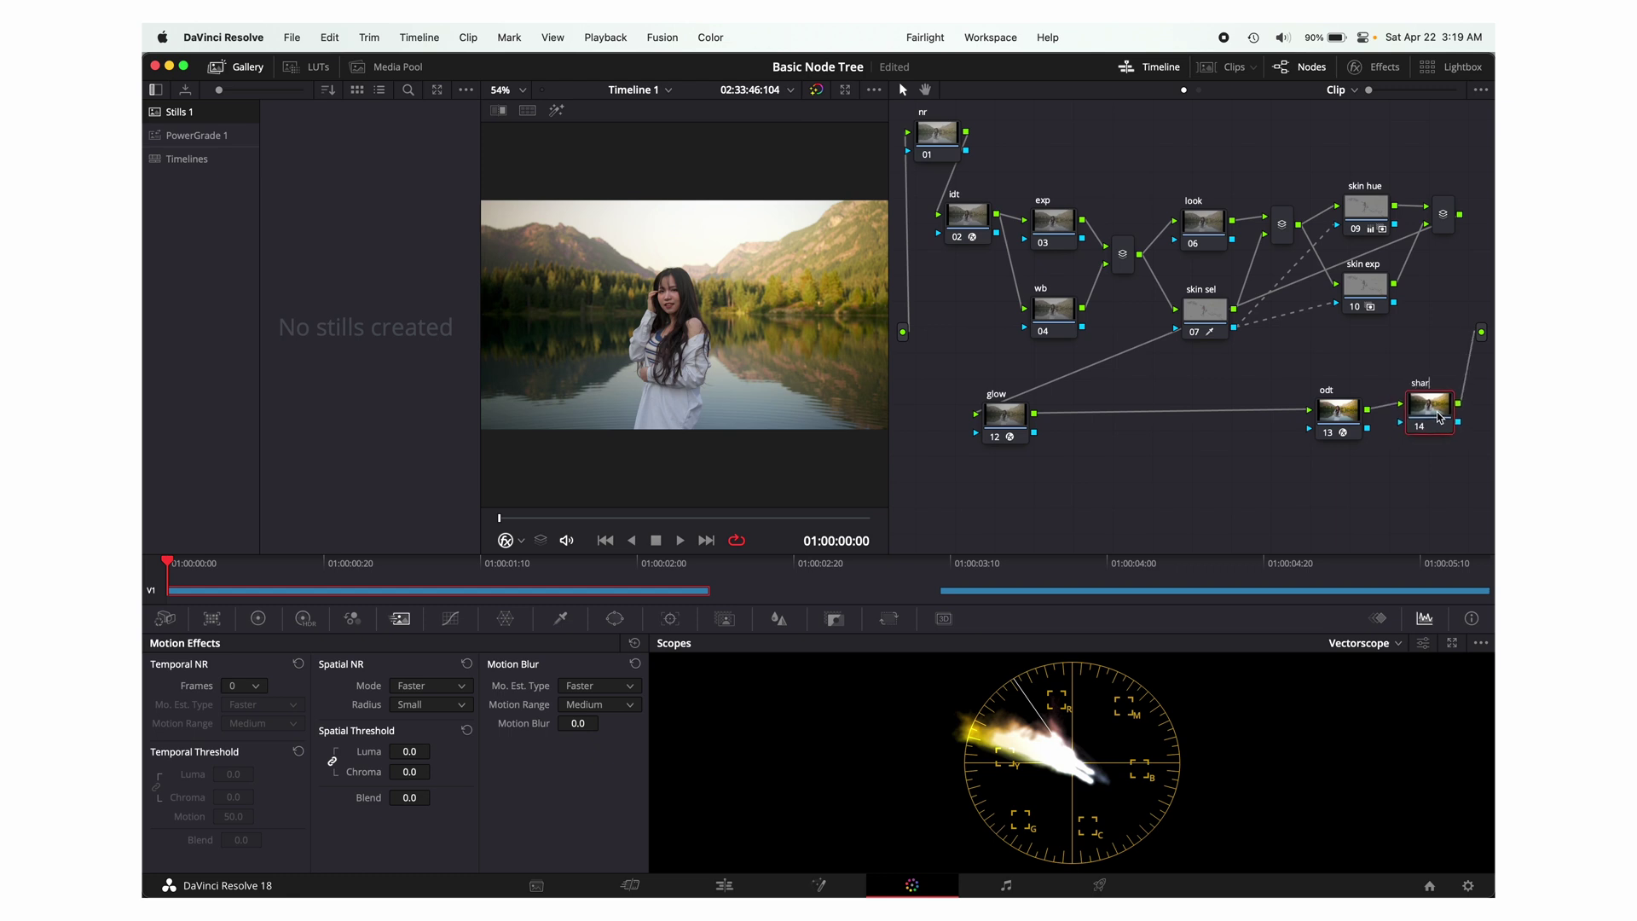
pyautogui.click(782, 622)
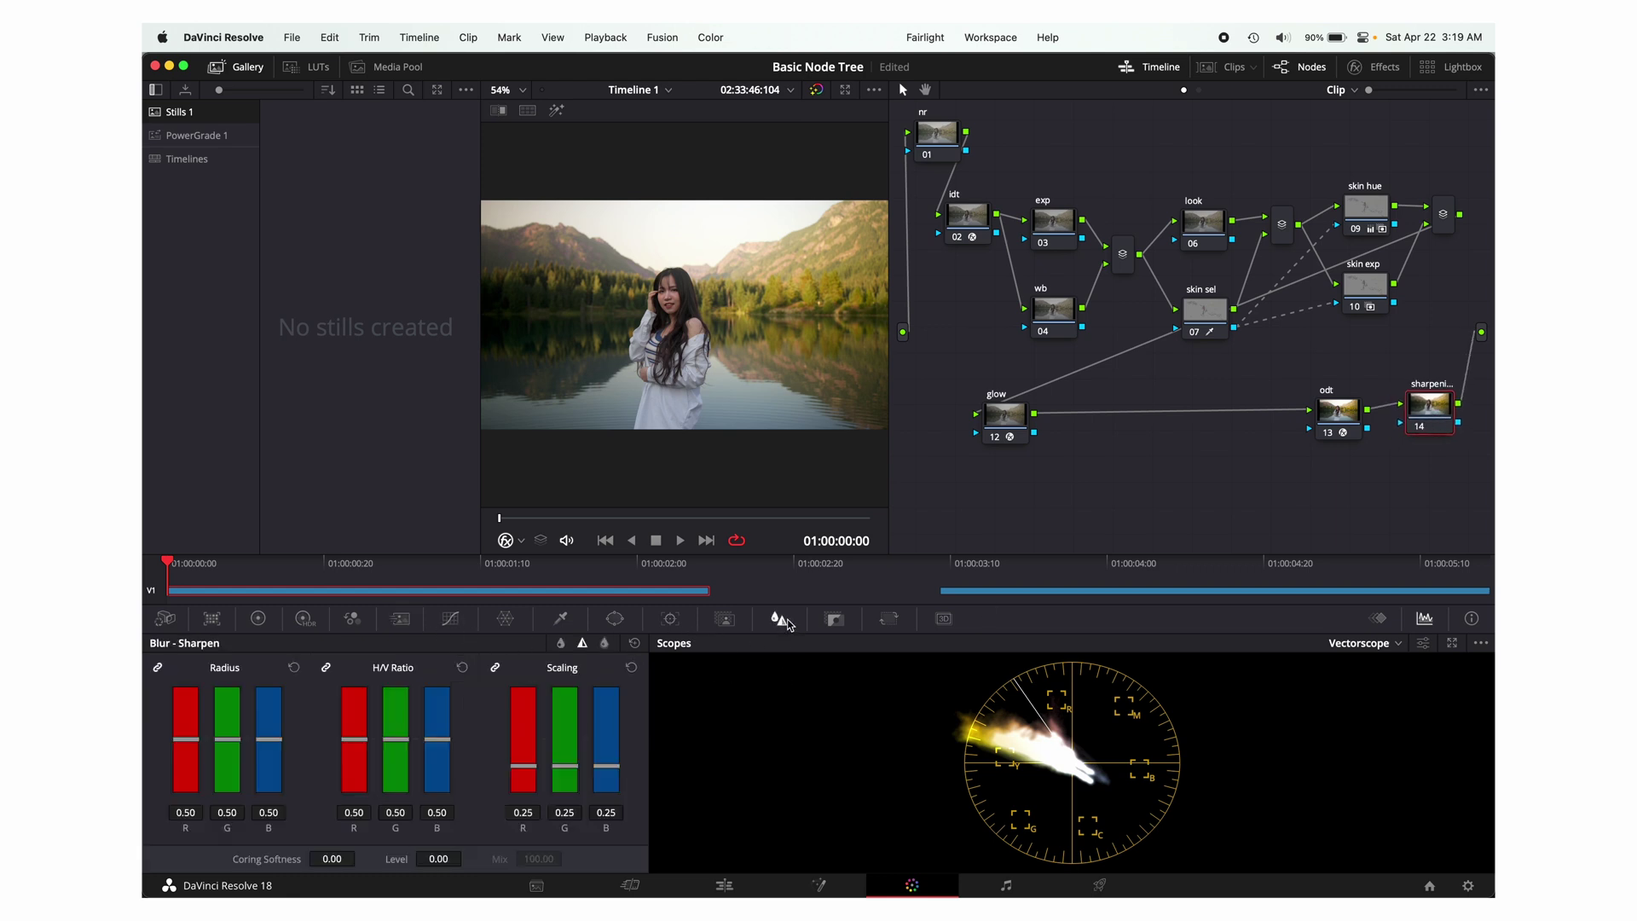
pyautogui.click(560, 643)
pyautogui.click(585, 644)
pyautogui.moveTo(268, 746); pyautogui.dragTo(270, 748)
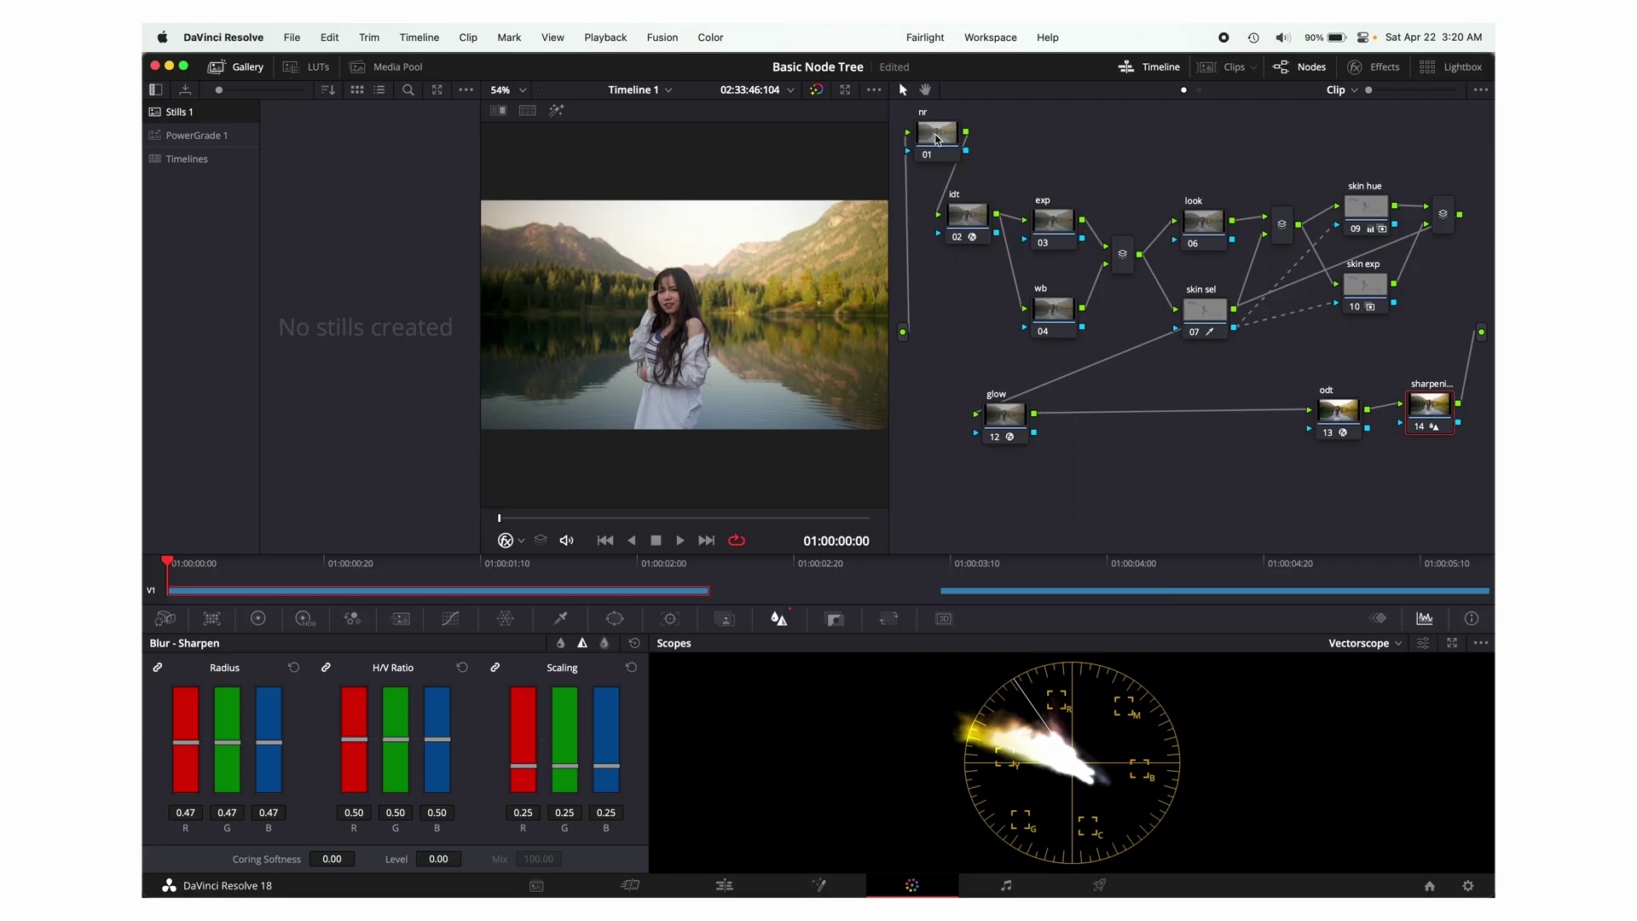
pyautogui.rightClick(936, 139)
# Reset the node grades on the skin hue and skin exp nodes
pyautogui.press('Escape')
pyautogui.click(970, 221)
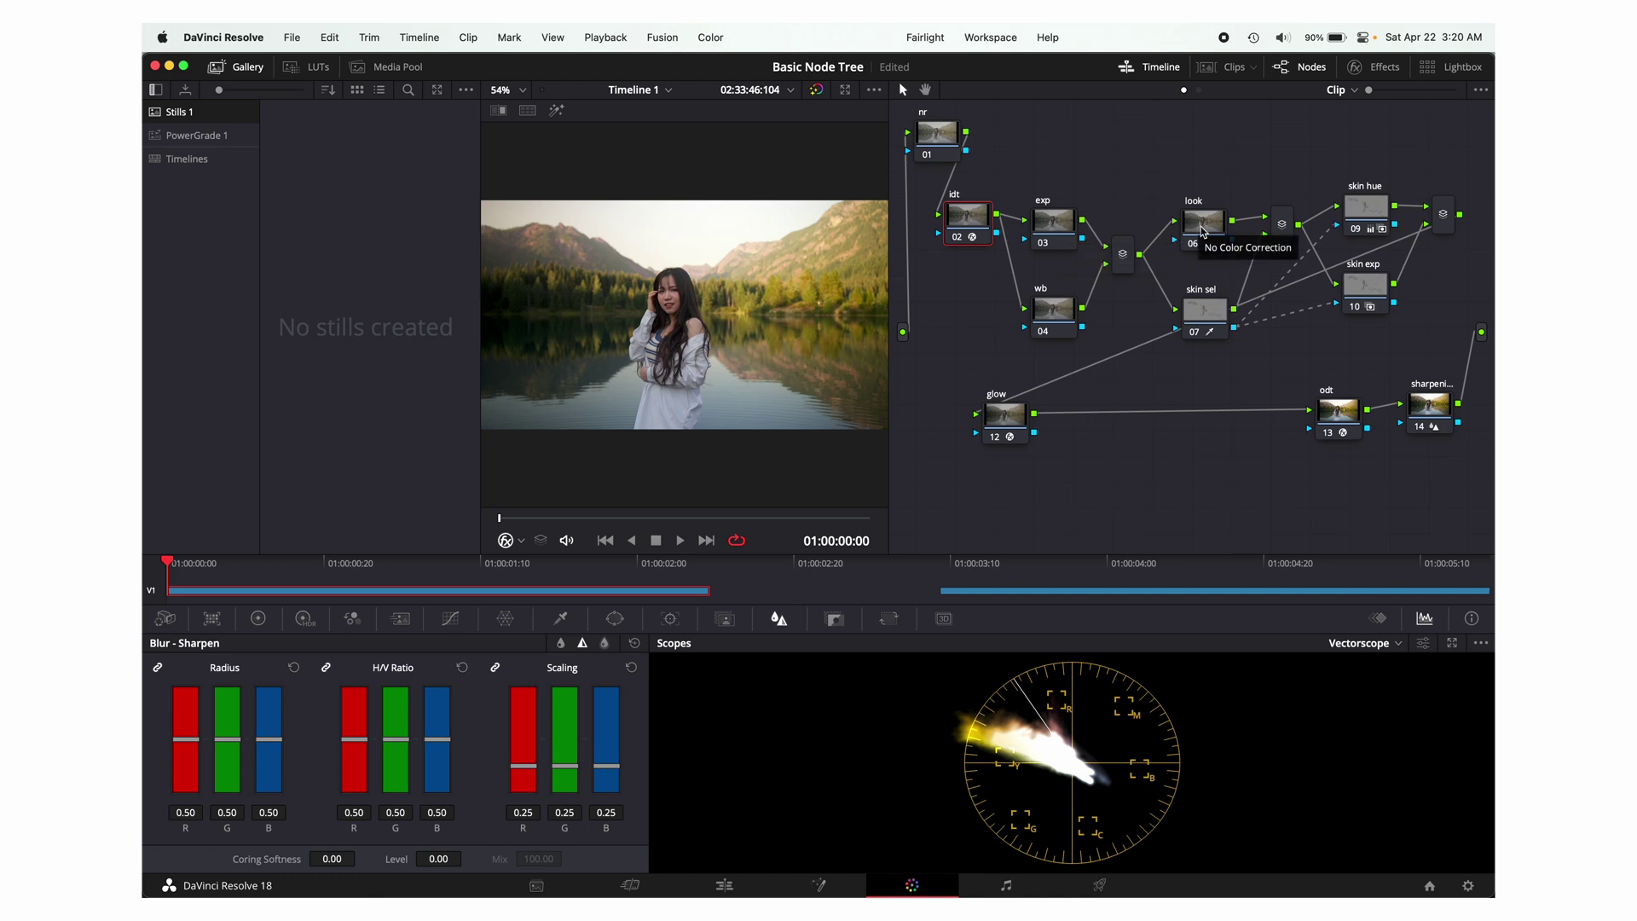
pyautogui.rightClick(1351, 201)
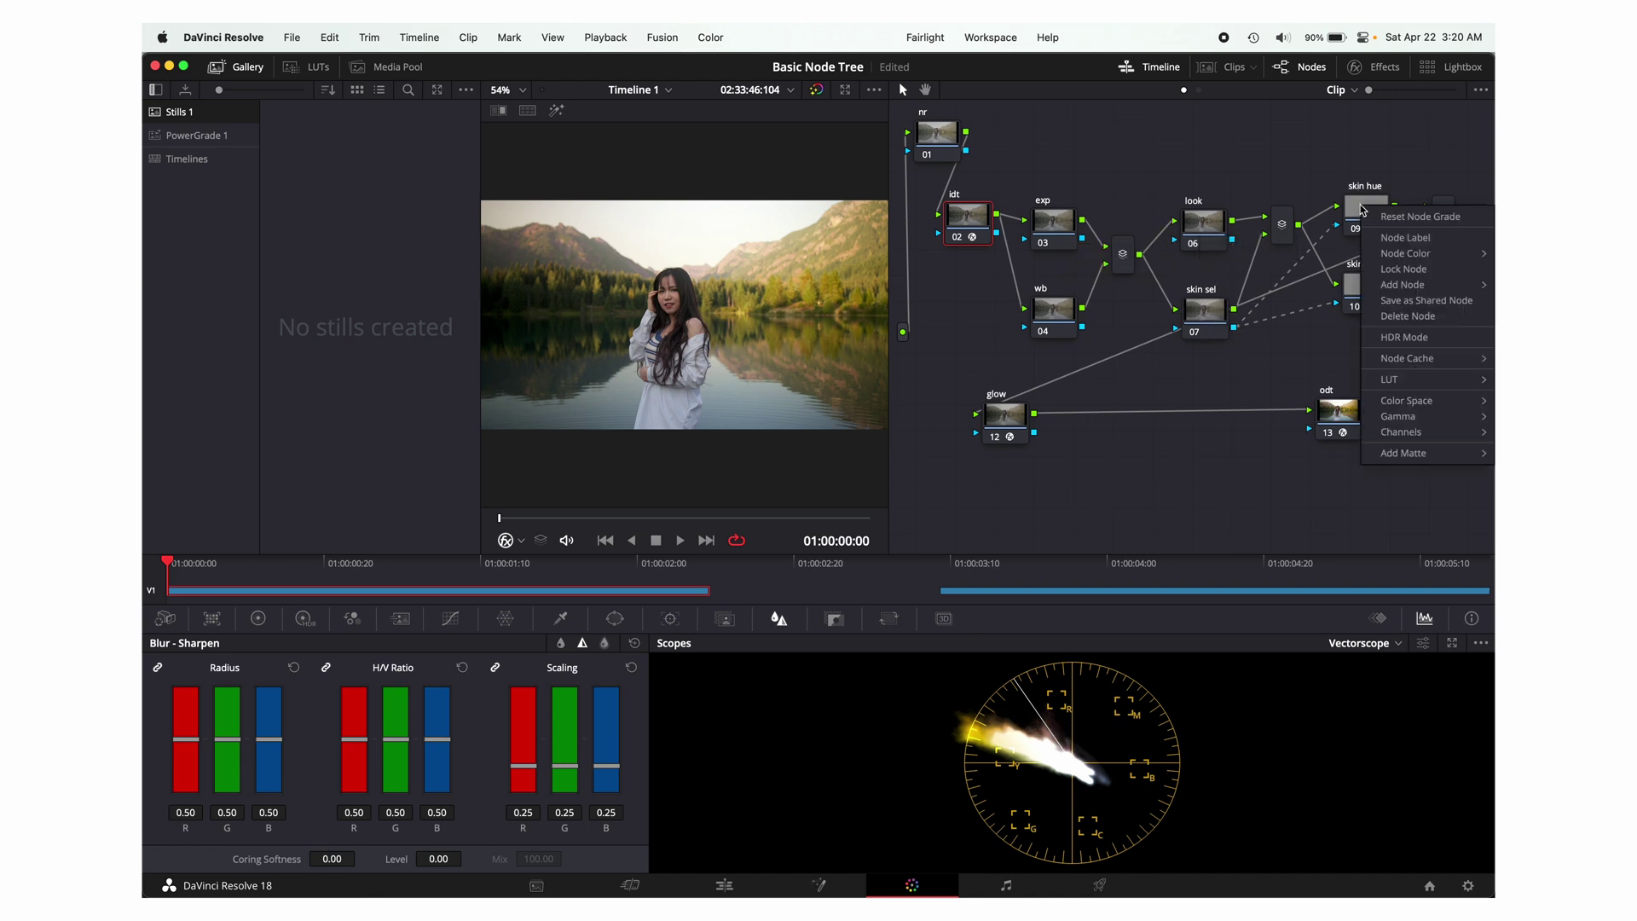
pyautogui.click(1398, 218)
pyautogui.rightClick(1365, 290)
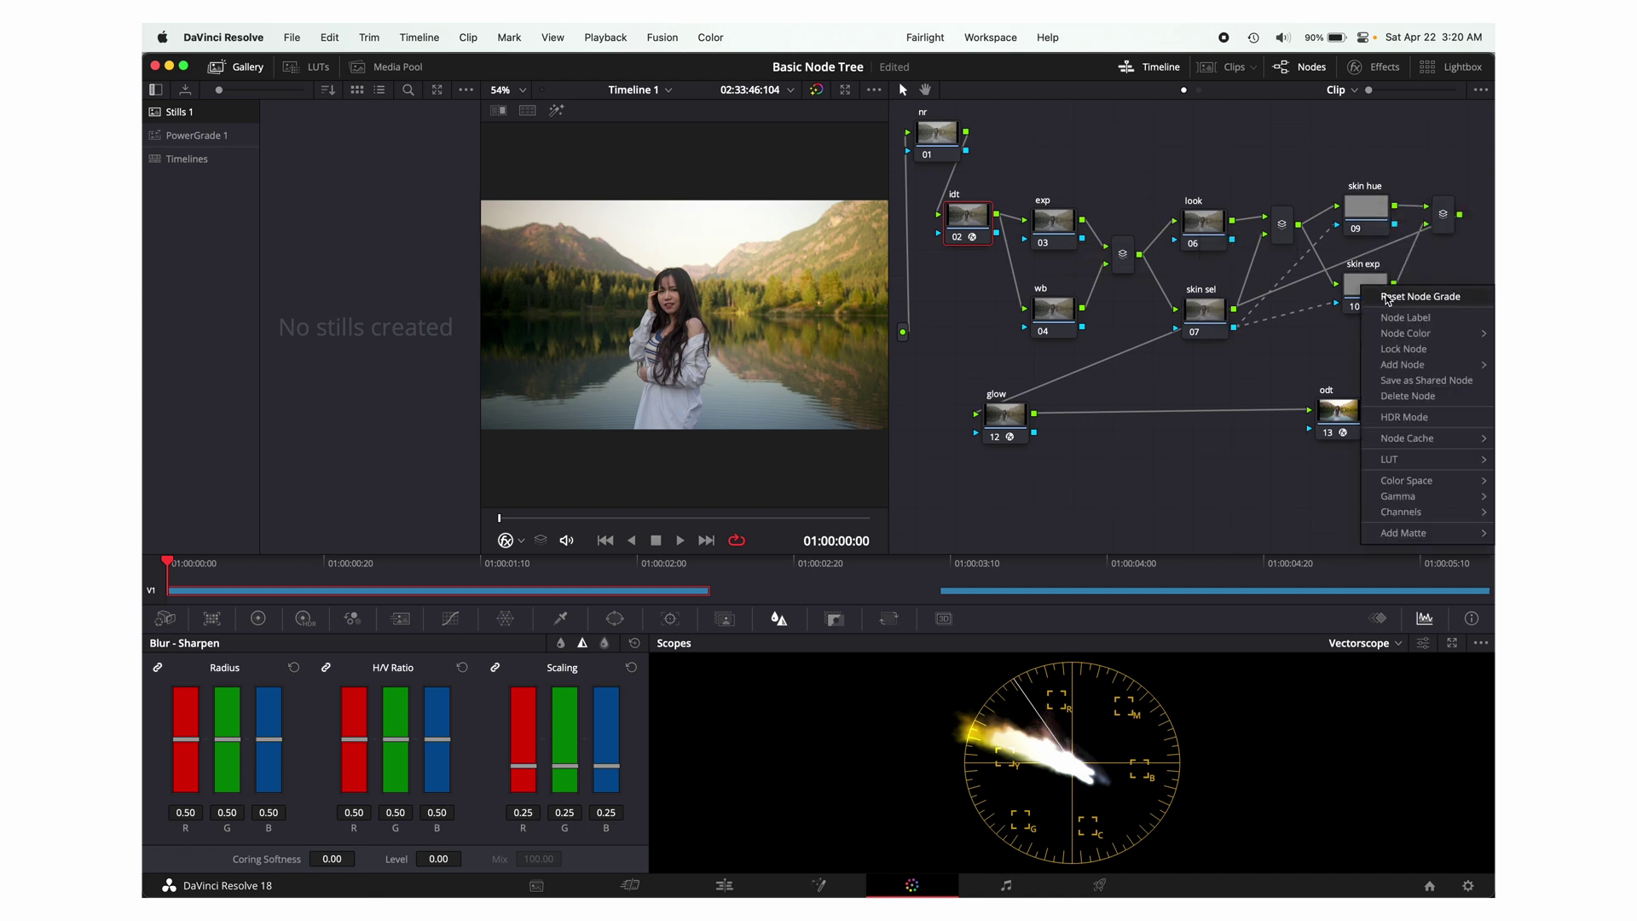
pyautogui.click(1416, 296)
# Disable the glow and nr nodes, then check the sharpening node and glow effect settings
pyautogui.click(1013, 415)
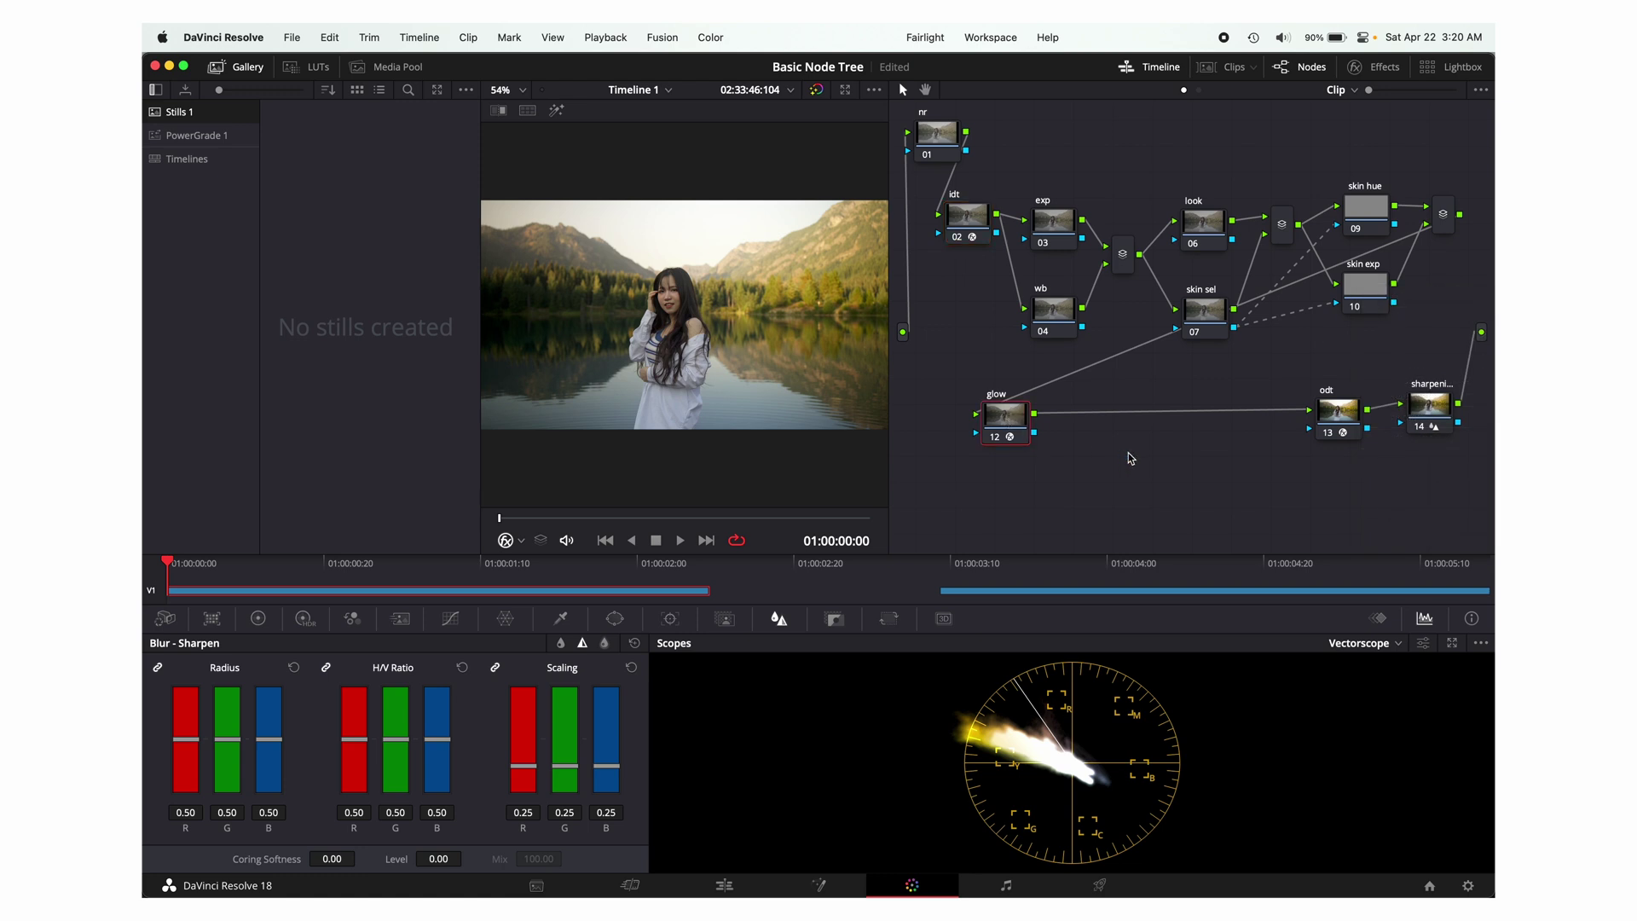
pyautogui.hotkey('ctrl', 'd')
pyautogui.click(1432, 407)
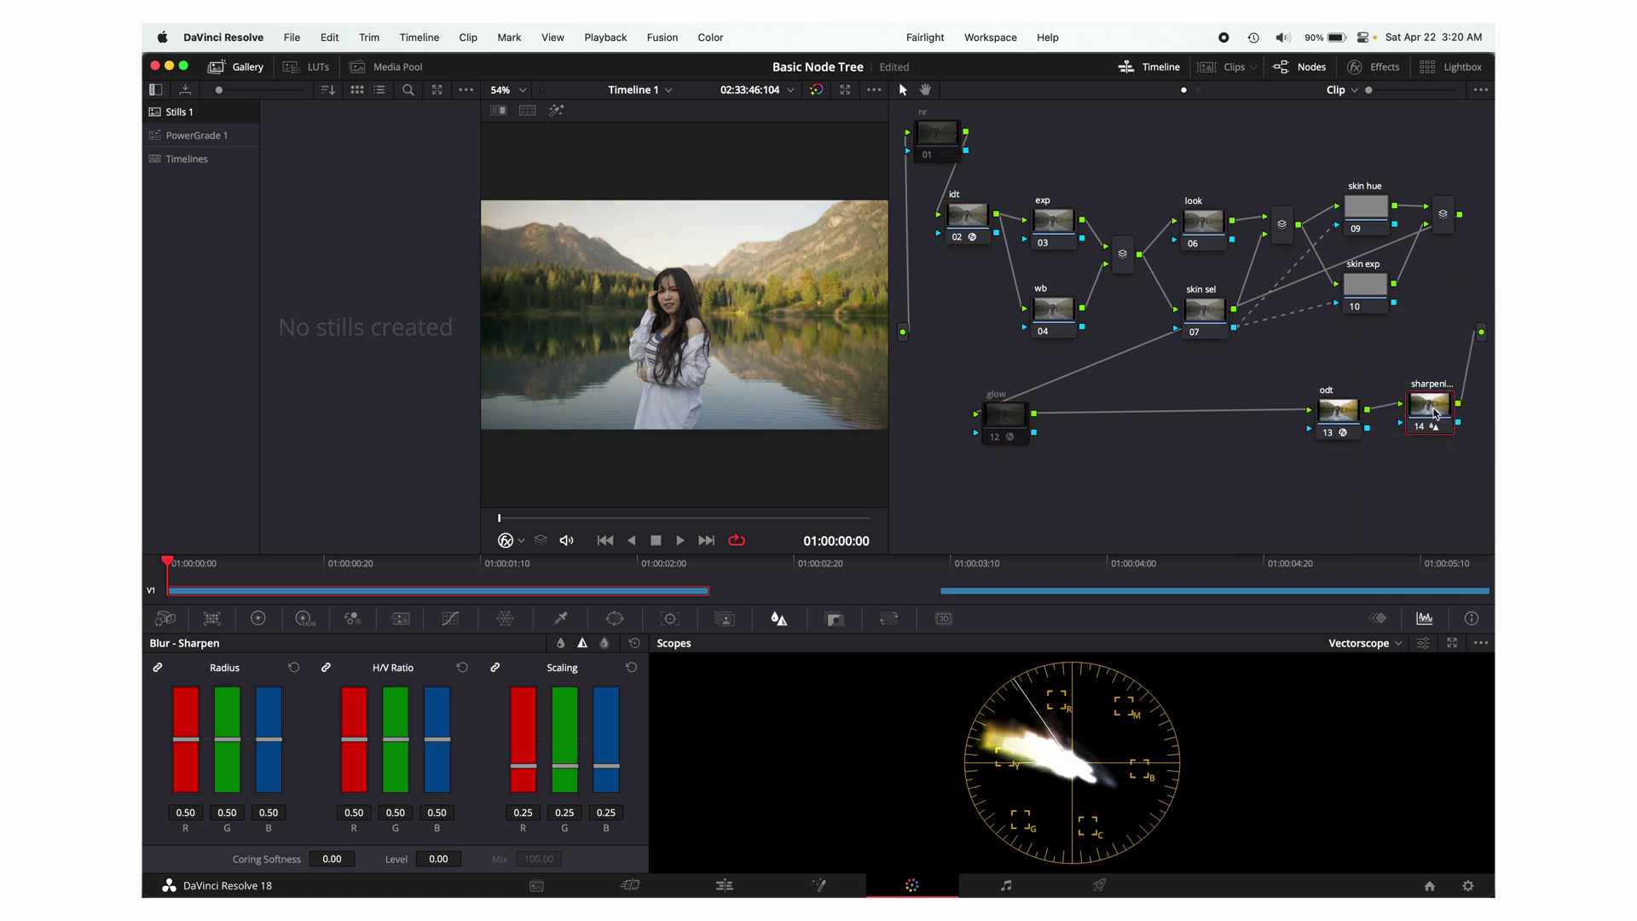
pyautogui.rightClick(1439, 417)
pyautogui.press('Escape')
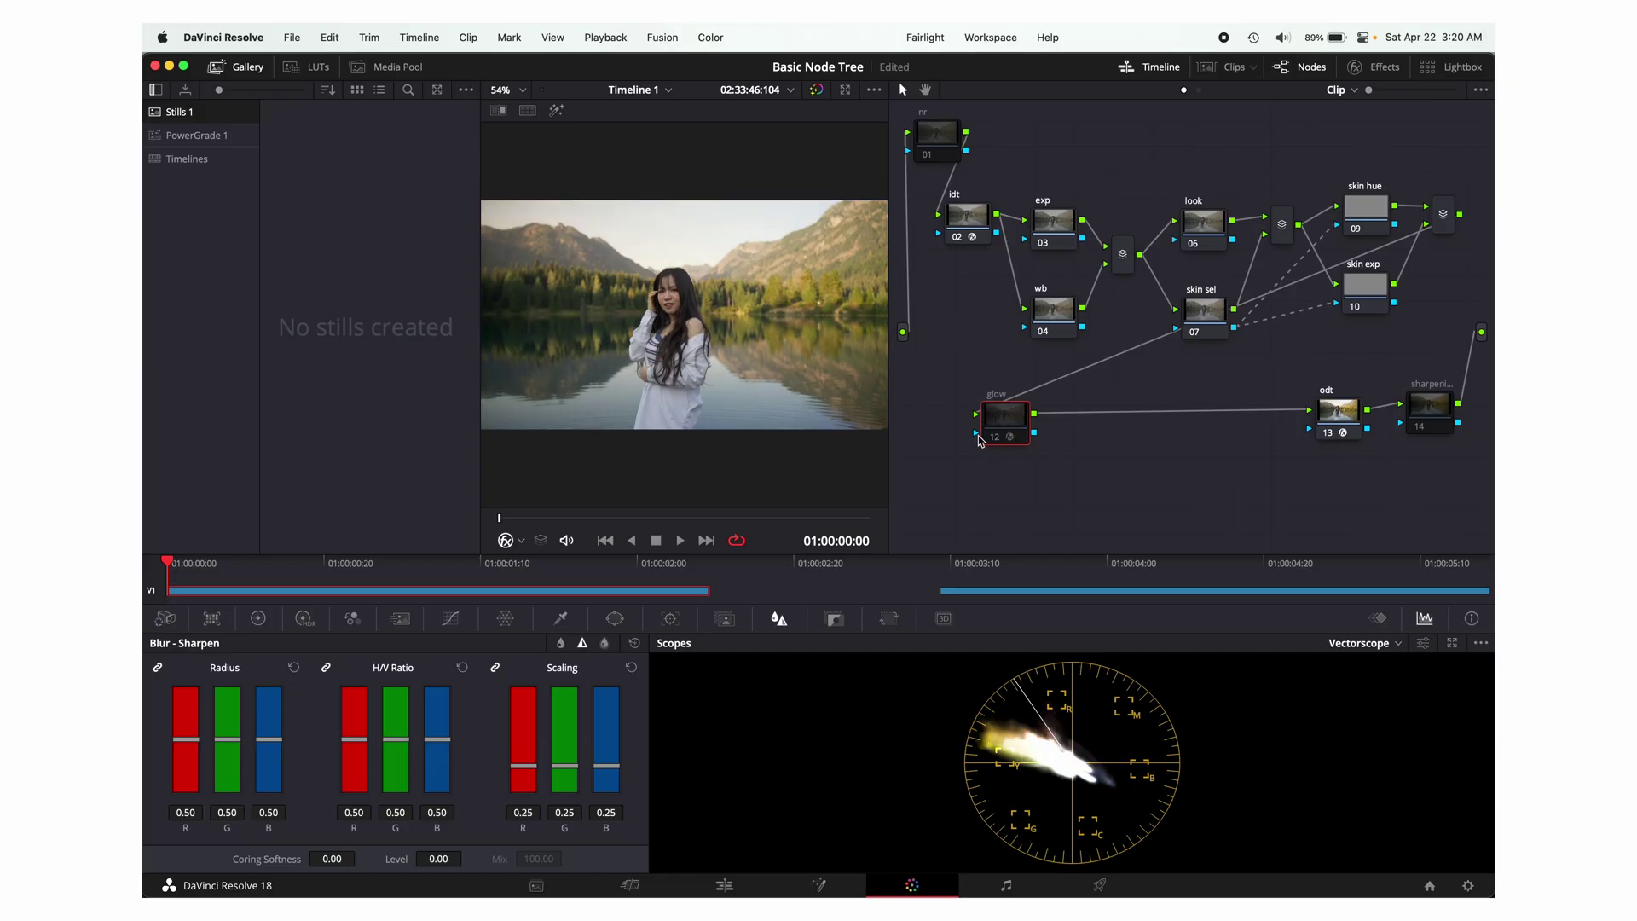
pyautogui.click(1377, 66)
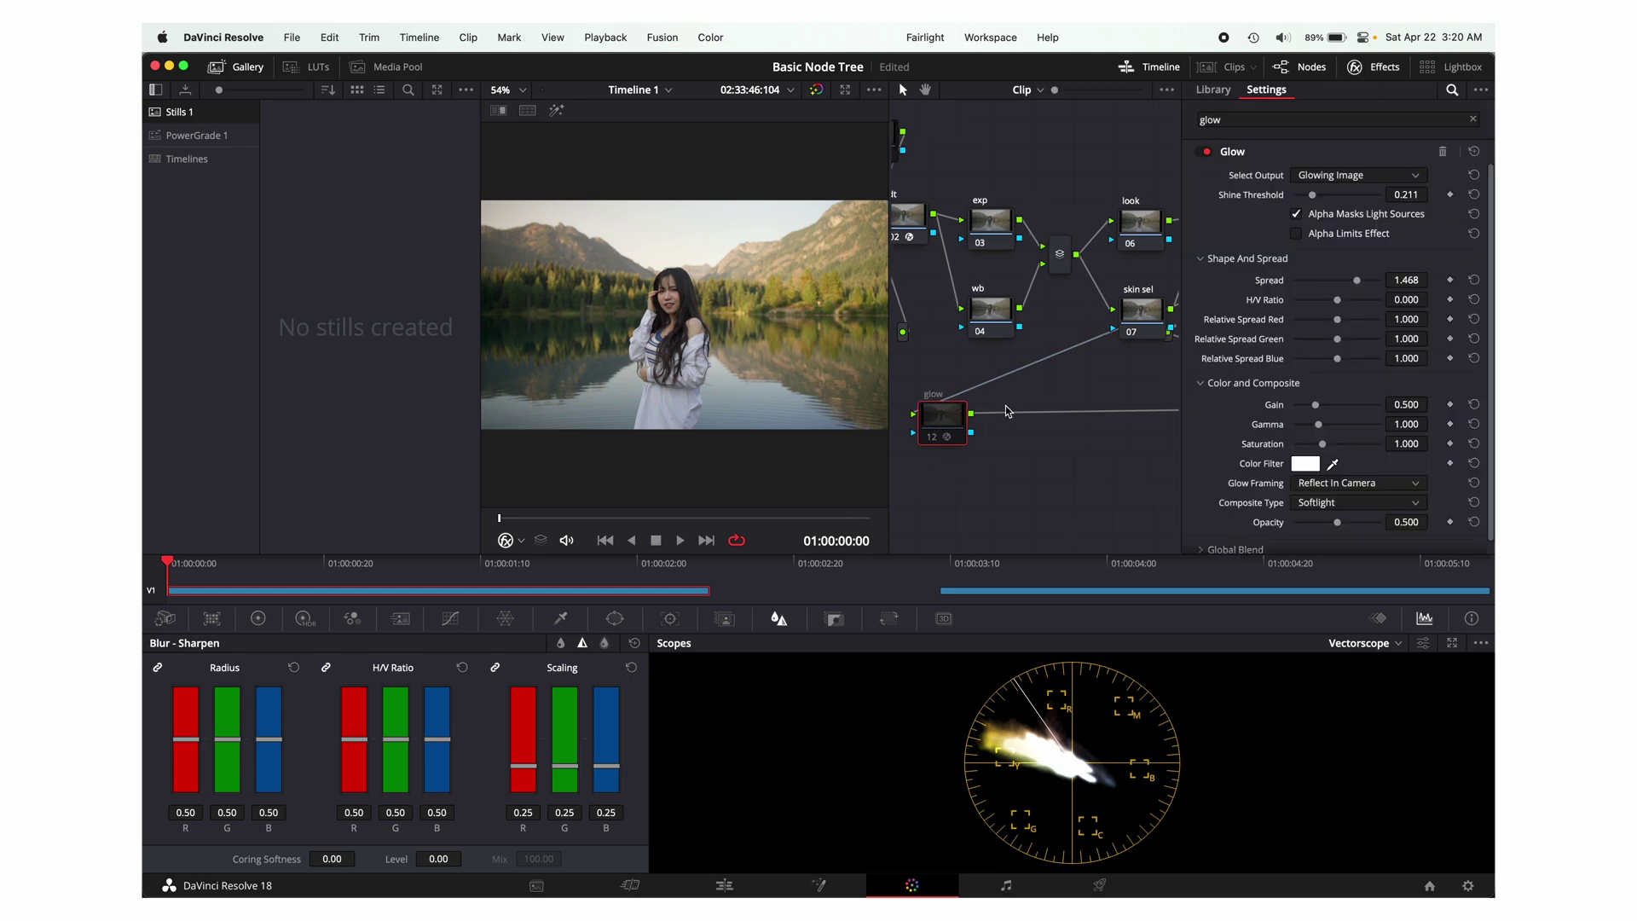
pyautogui.click(1389, 72)
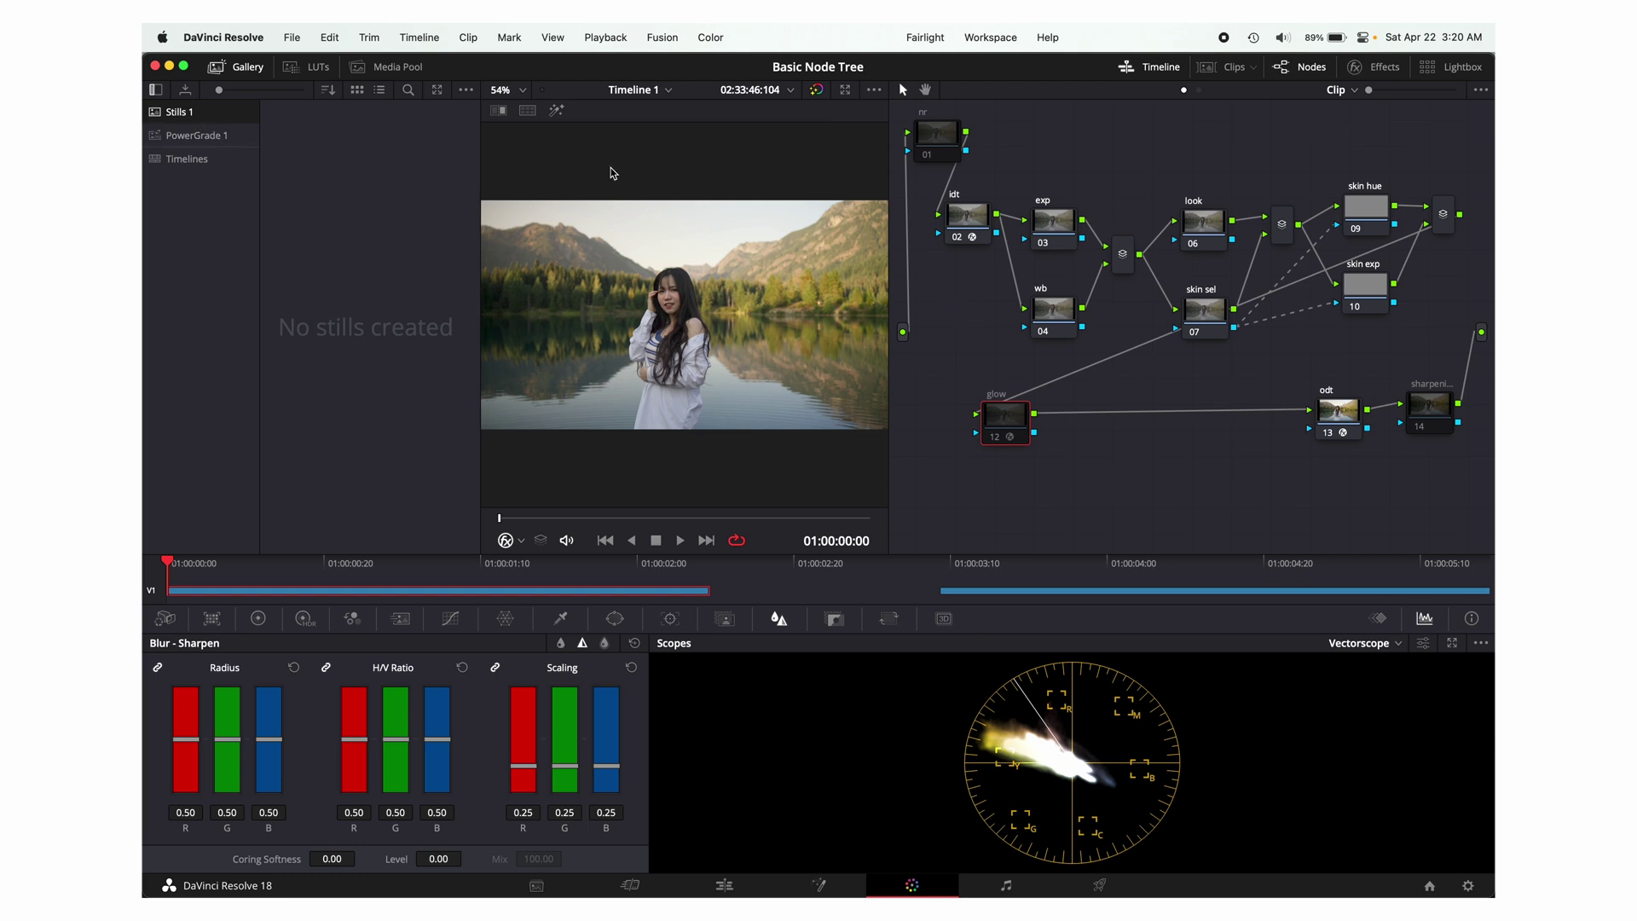
# Grab the grade as still 1.1.1 and apply it to the motorcycle road clip
pyautogui.press('alt+super+g')
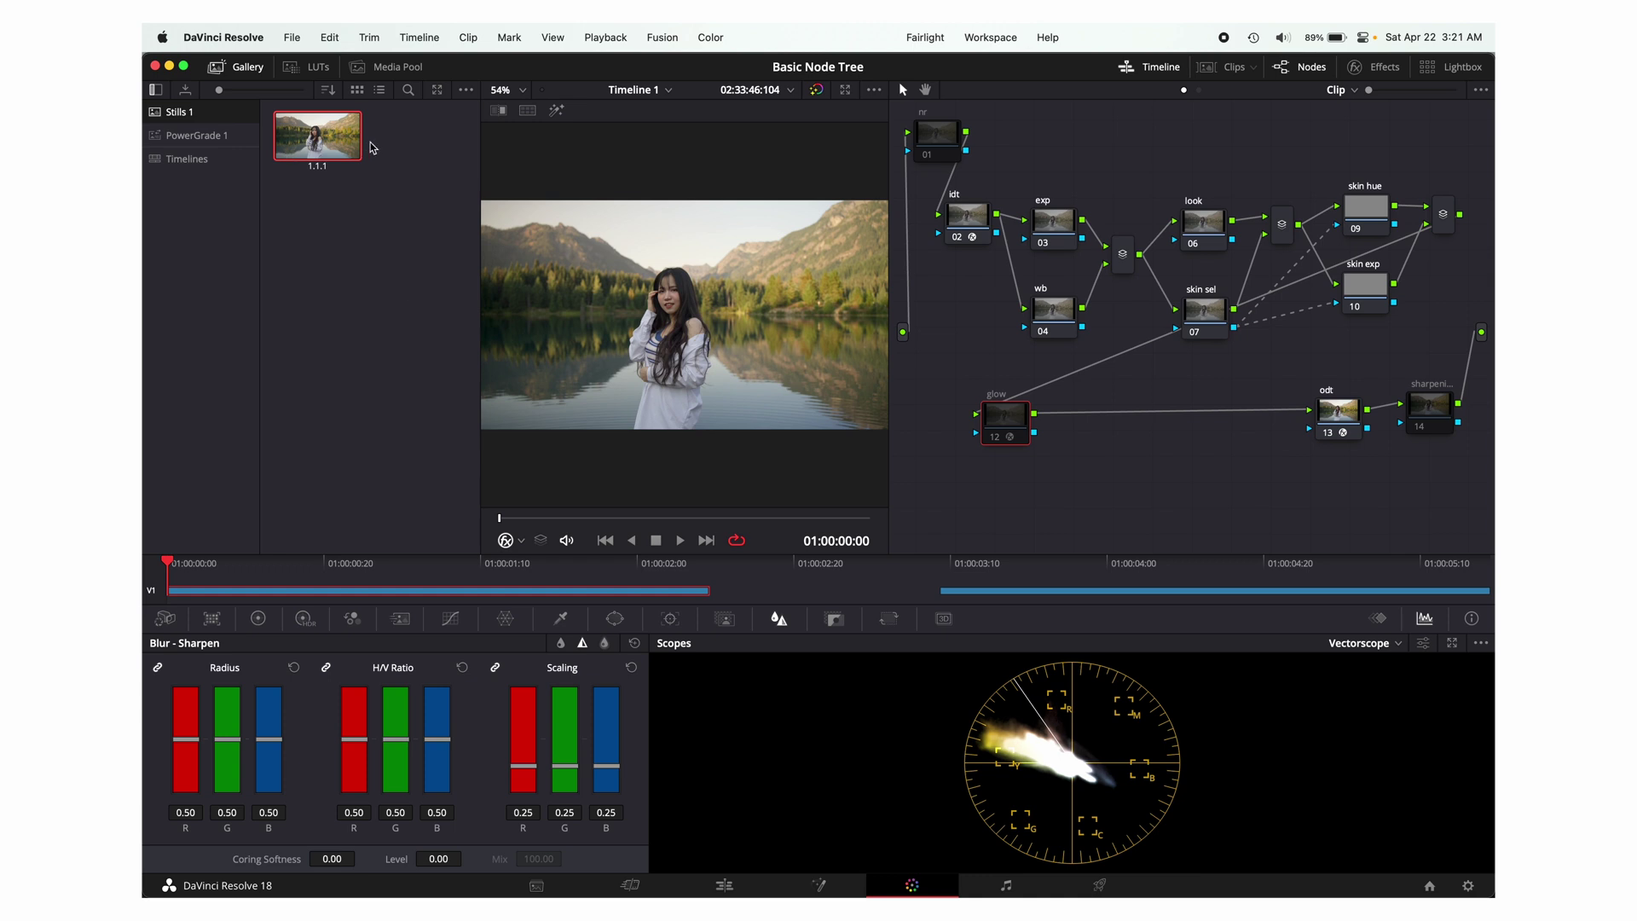
pyautogui.click(969, 594)
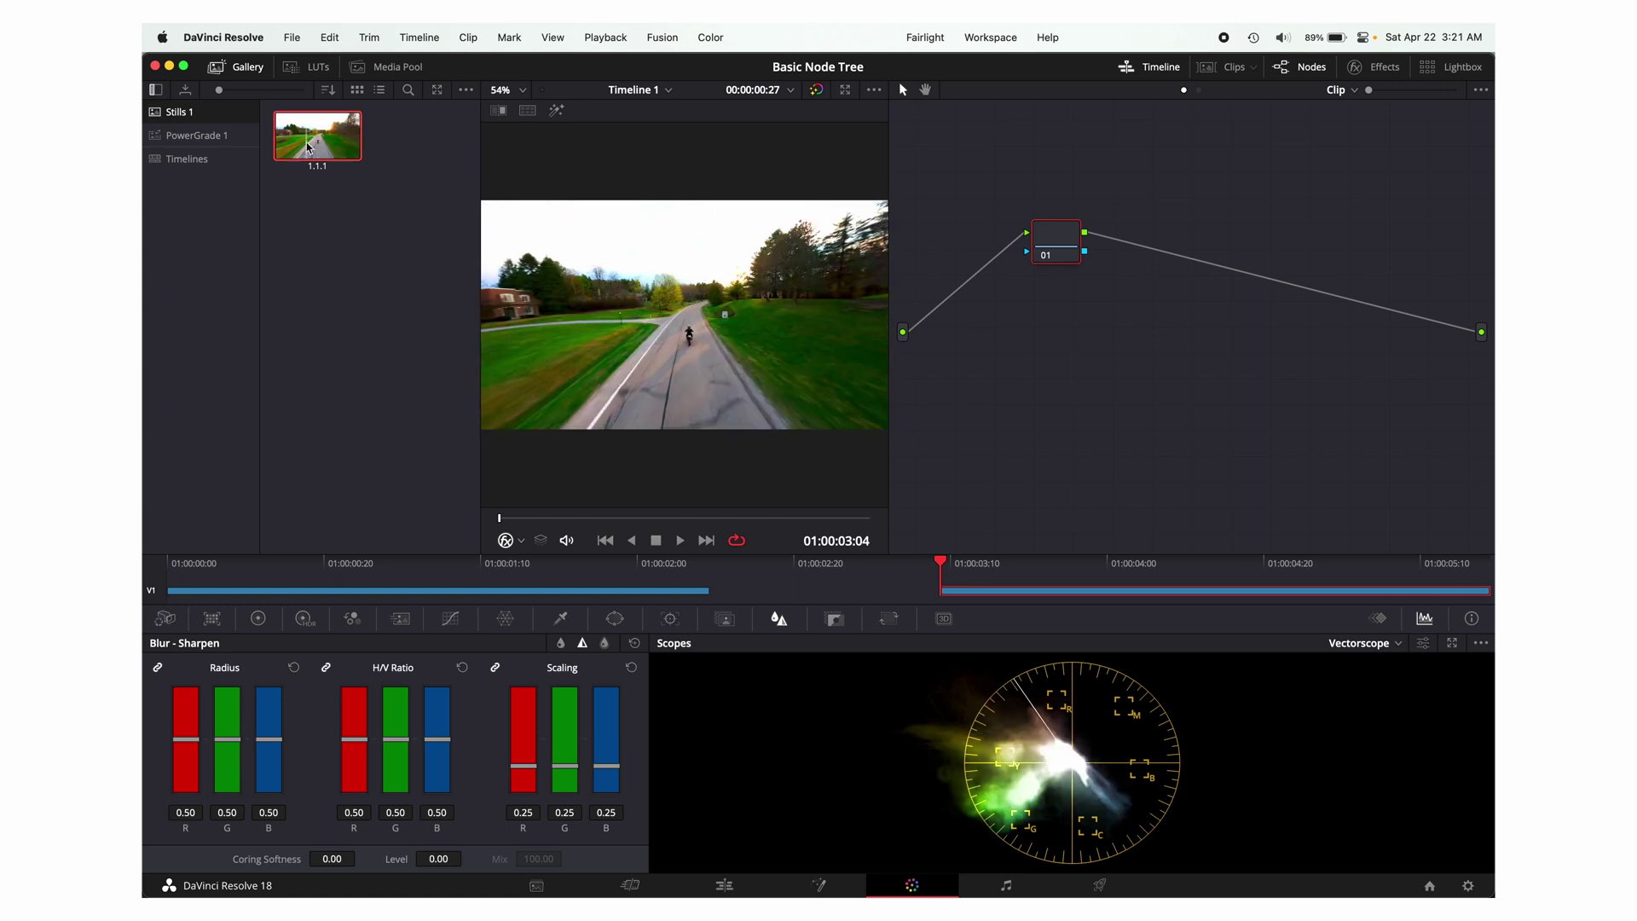
pyautogui.moveTo(318, 137); pyautogui.dragTo(627, 298)
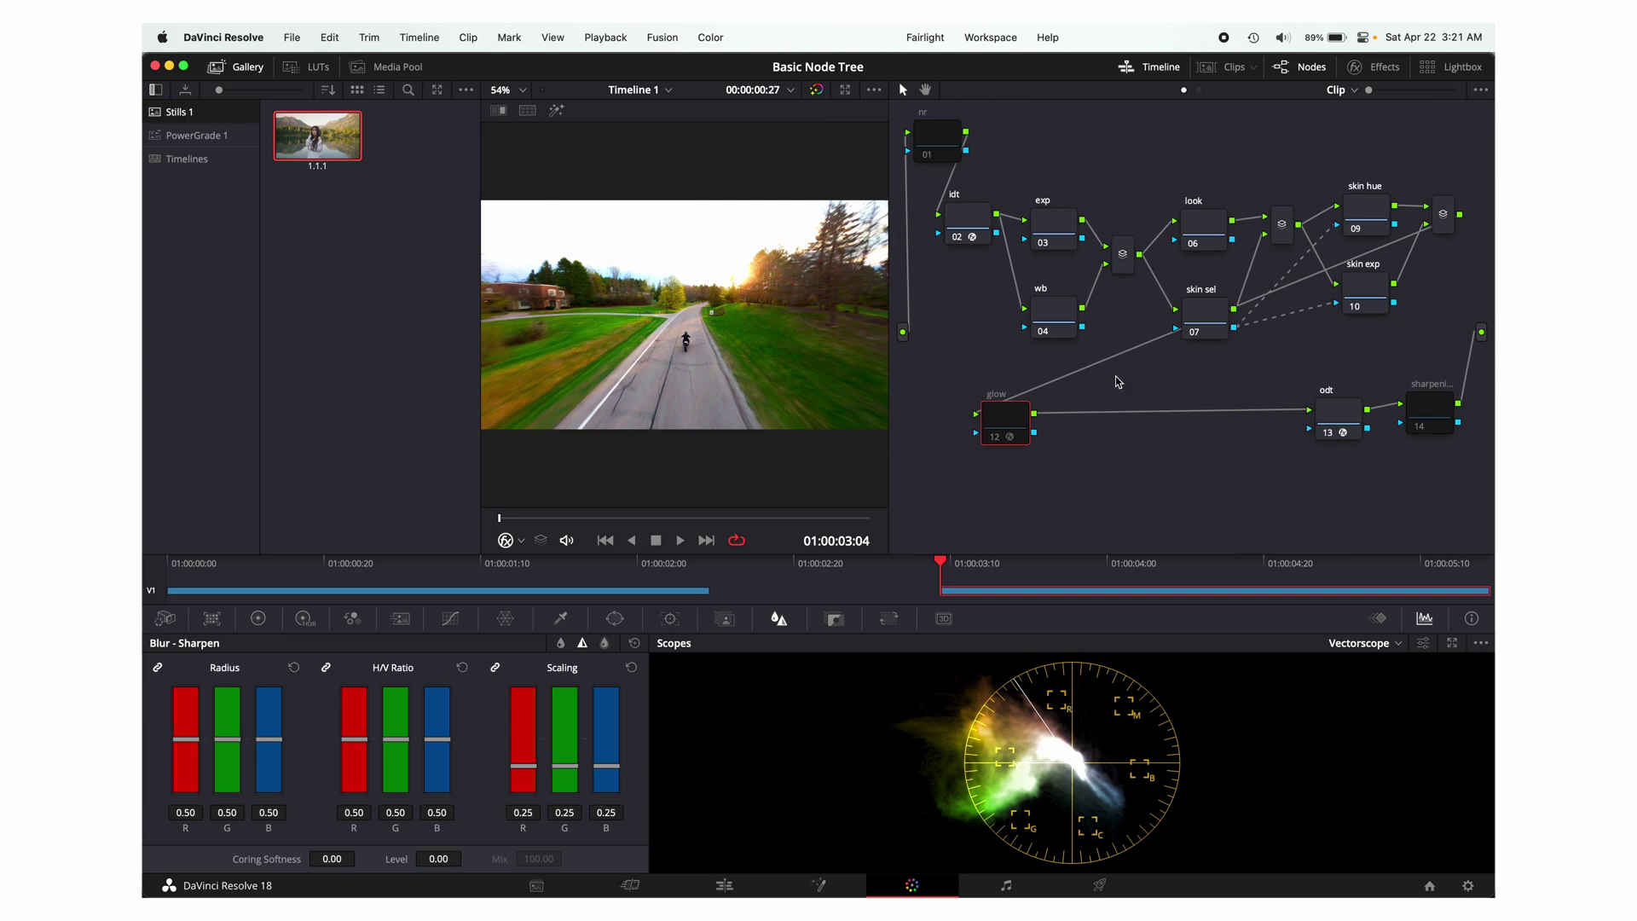
# Set the road clip's idt transform to Rec.709 input colour space with Gamma 2.4 input gamma
pyautogui.click(976, 222)
pyautogui.click(1374, 66)
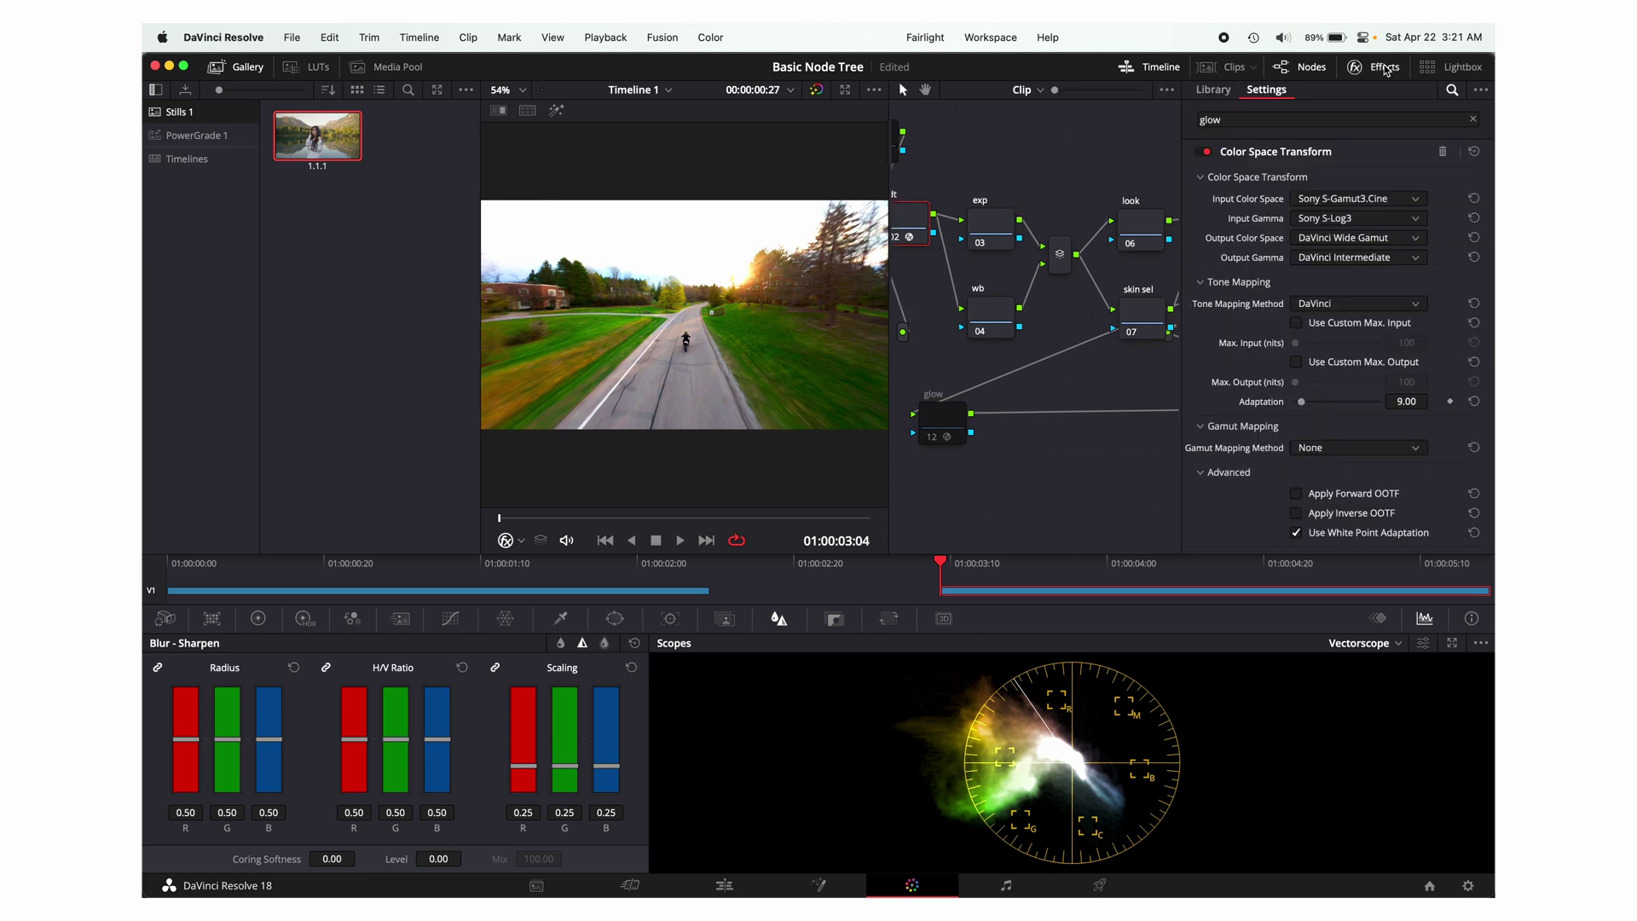
pyautogui.rightClick(972, 163)
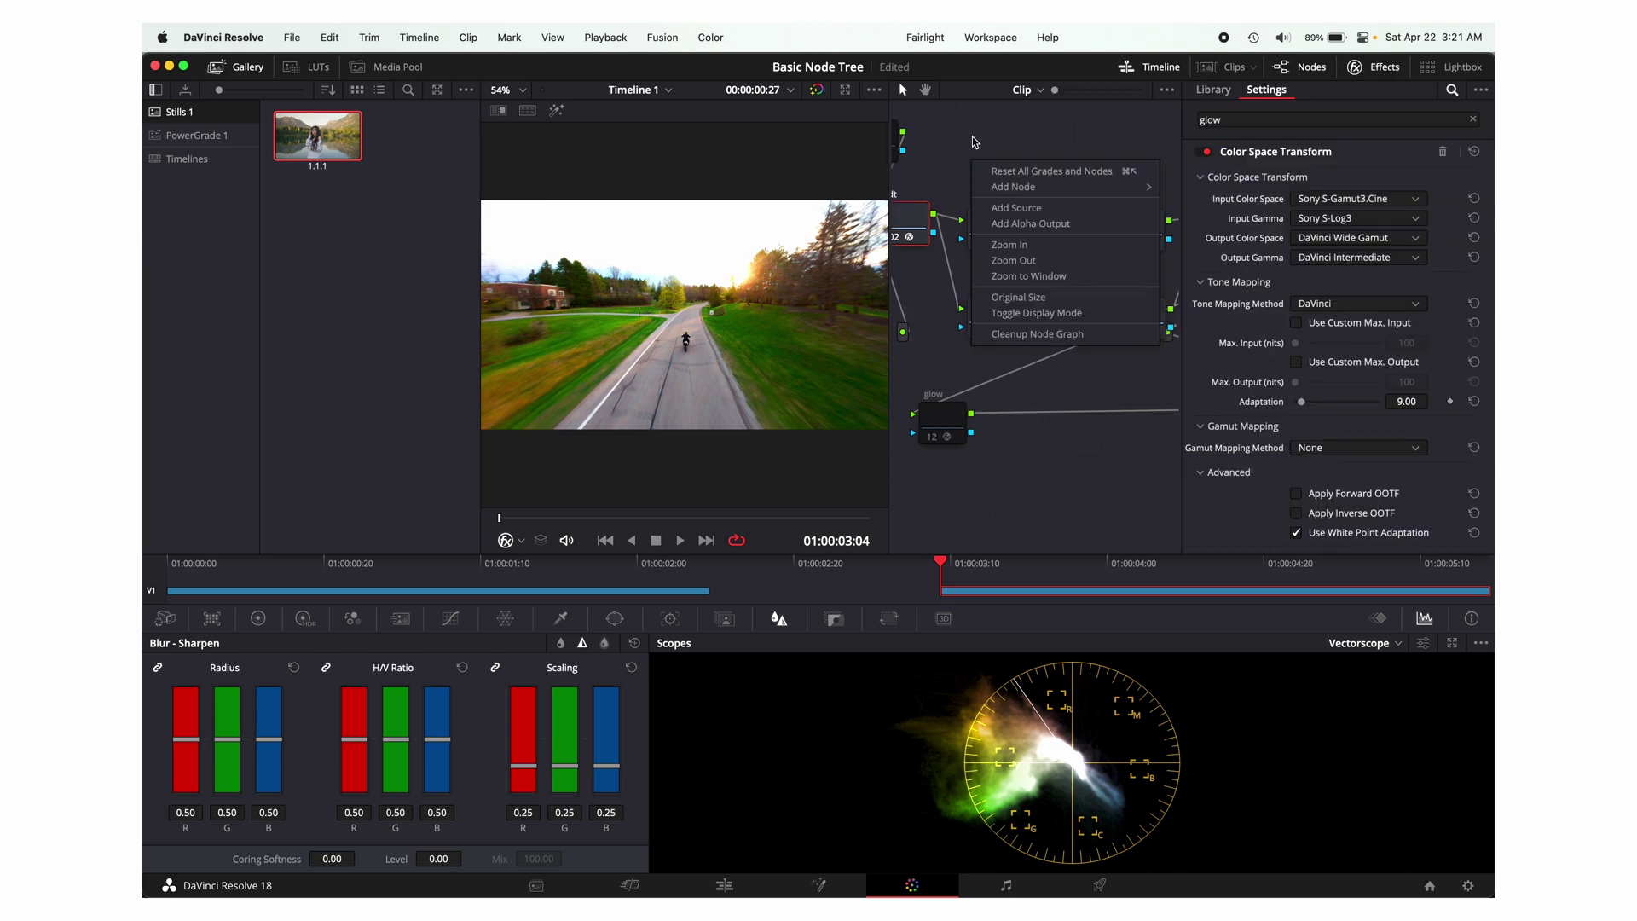
pyautogui.press('Escape')
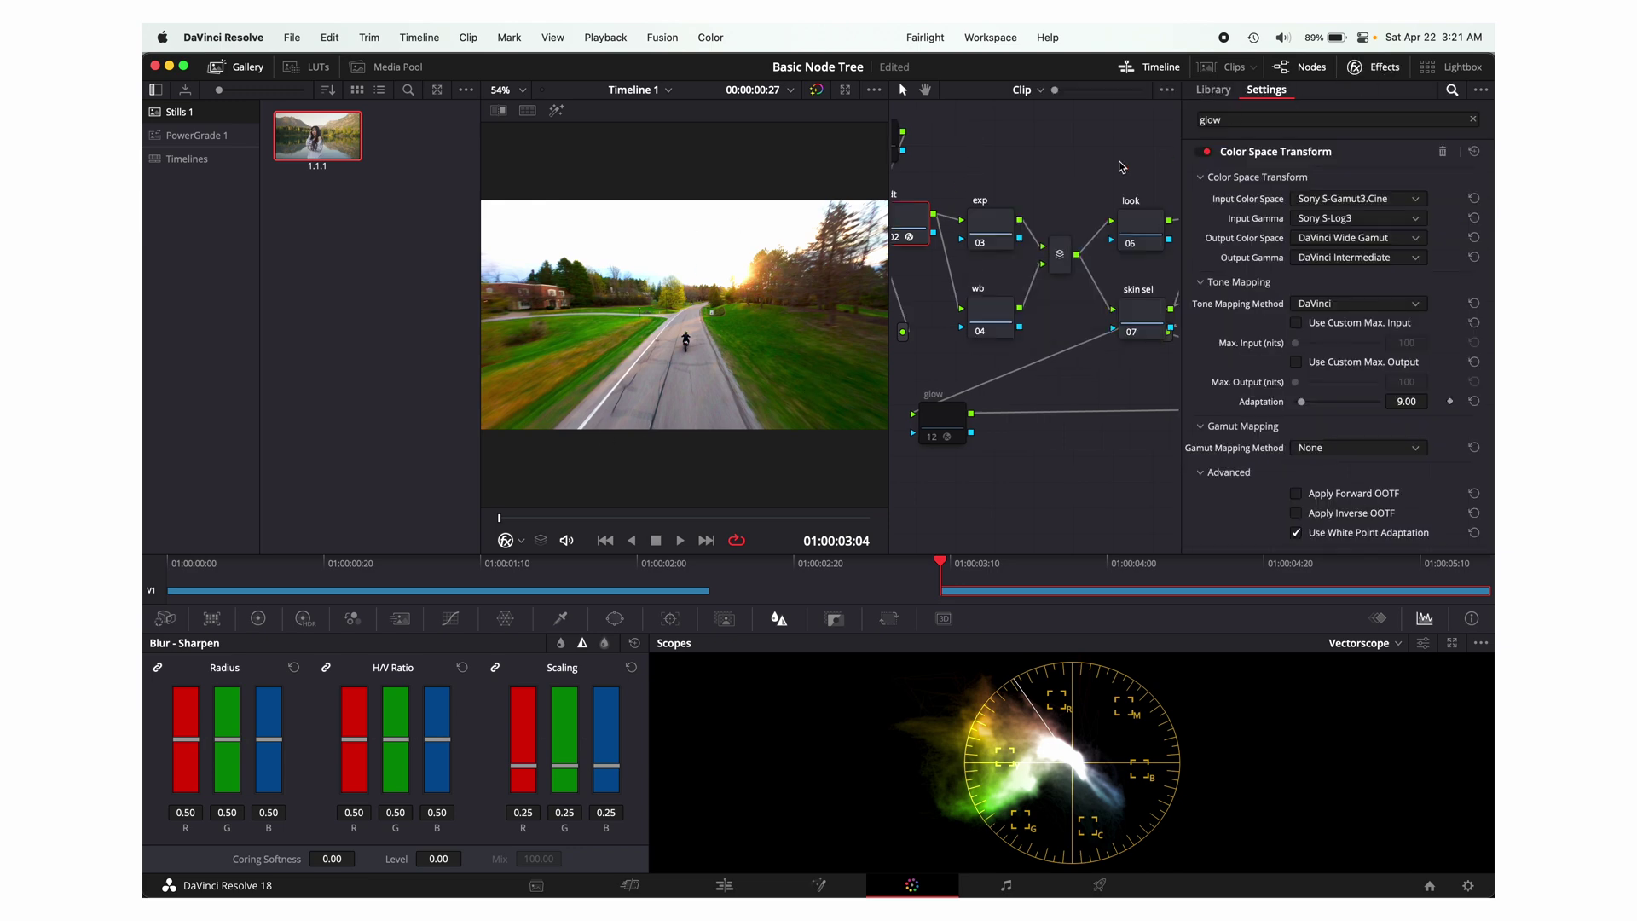
pyautogui.click(1318, 201)
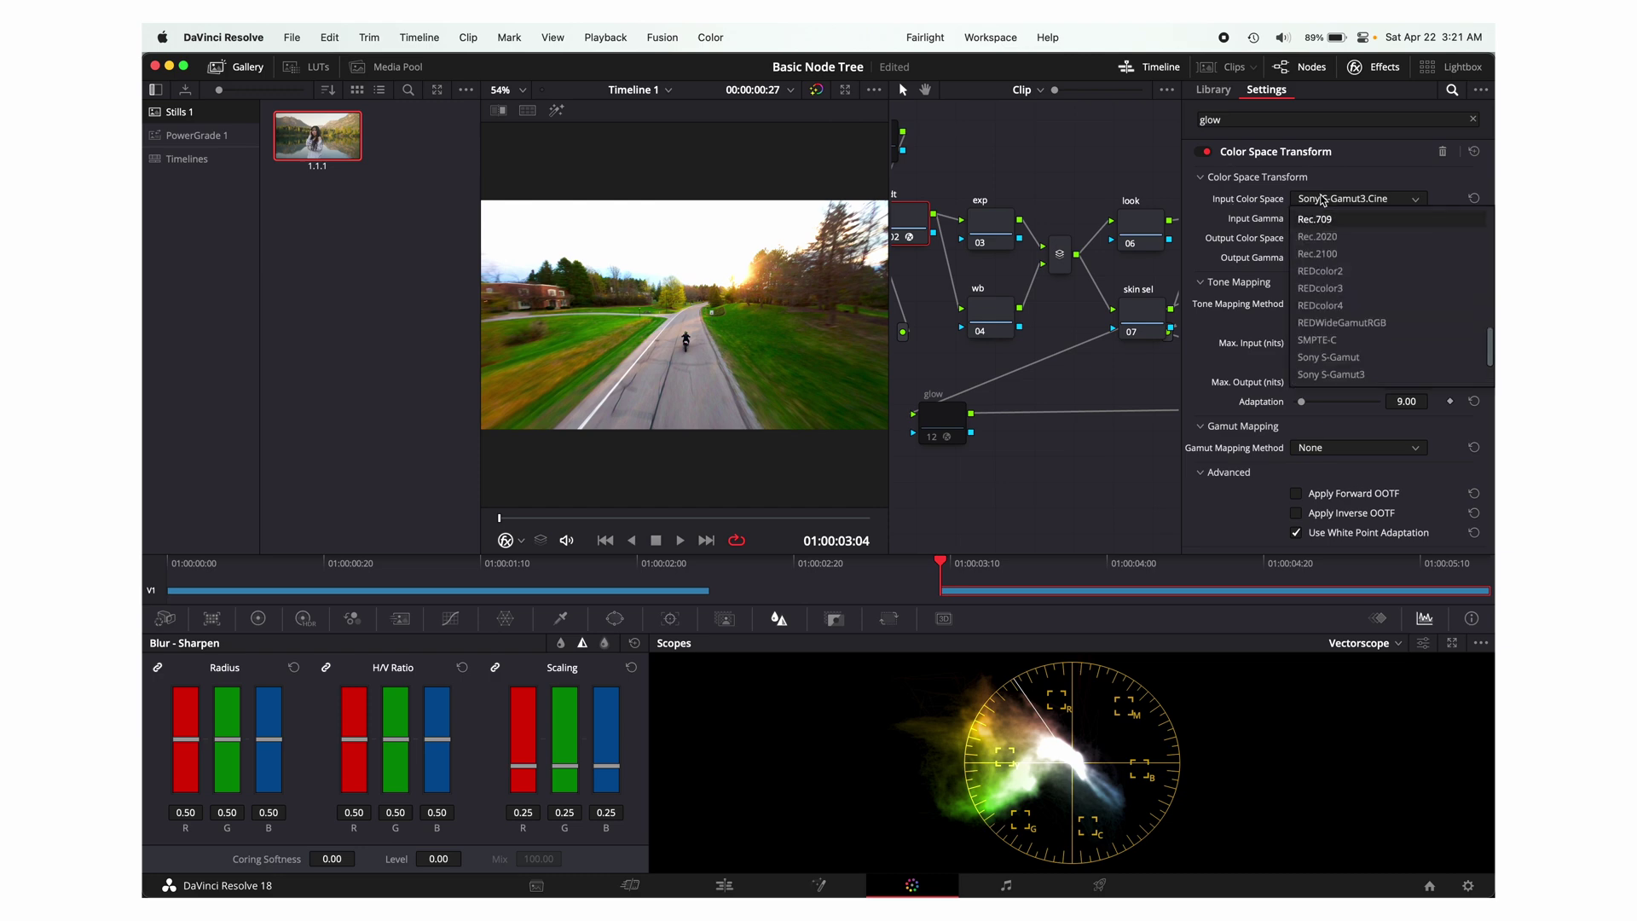
pyautogui.click(1317, 236)
pyautogui.click(1342, 204)
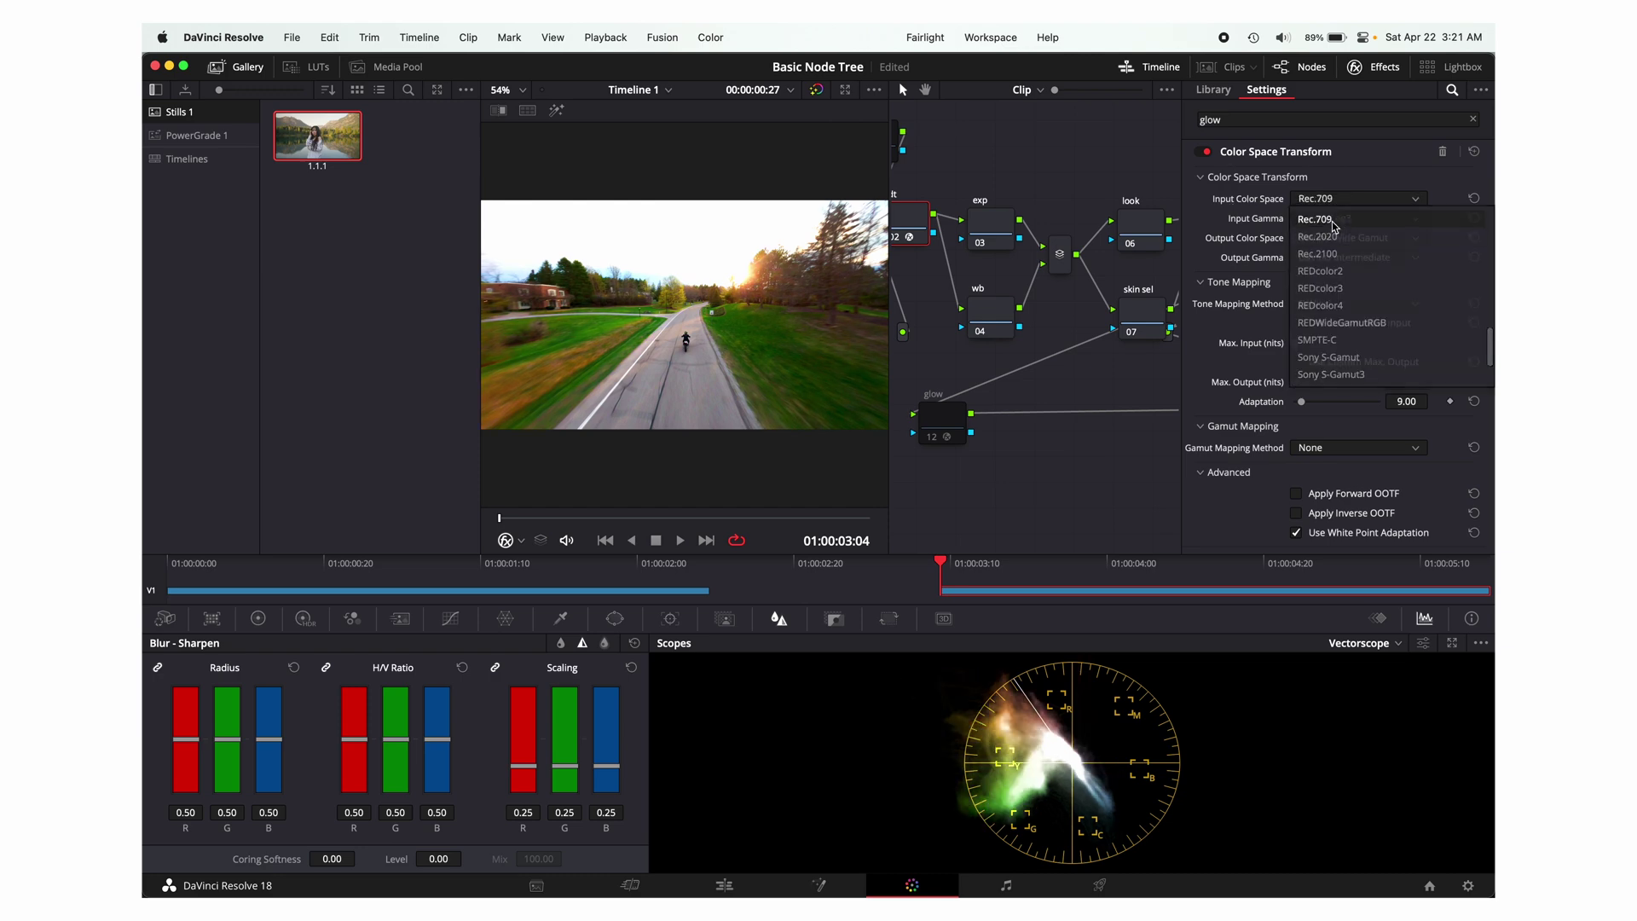
pyautogui.click(1315, 219)
pyautogui.click(1351, 220)
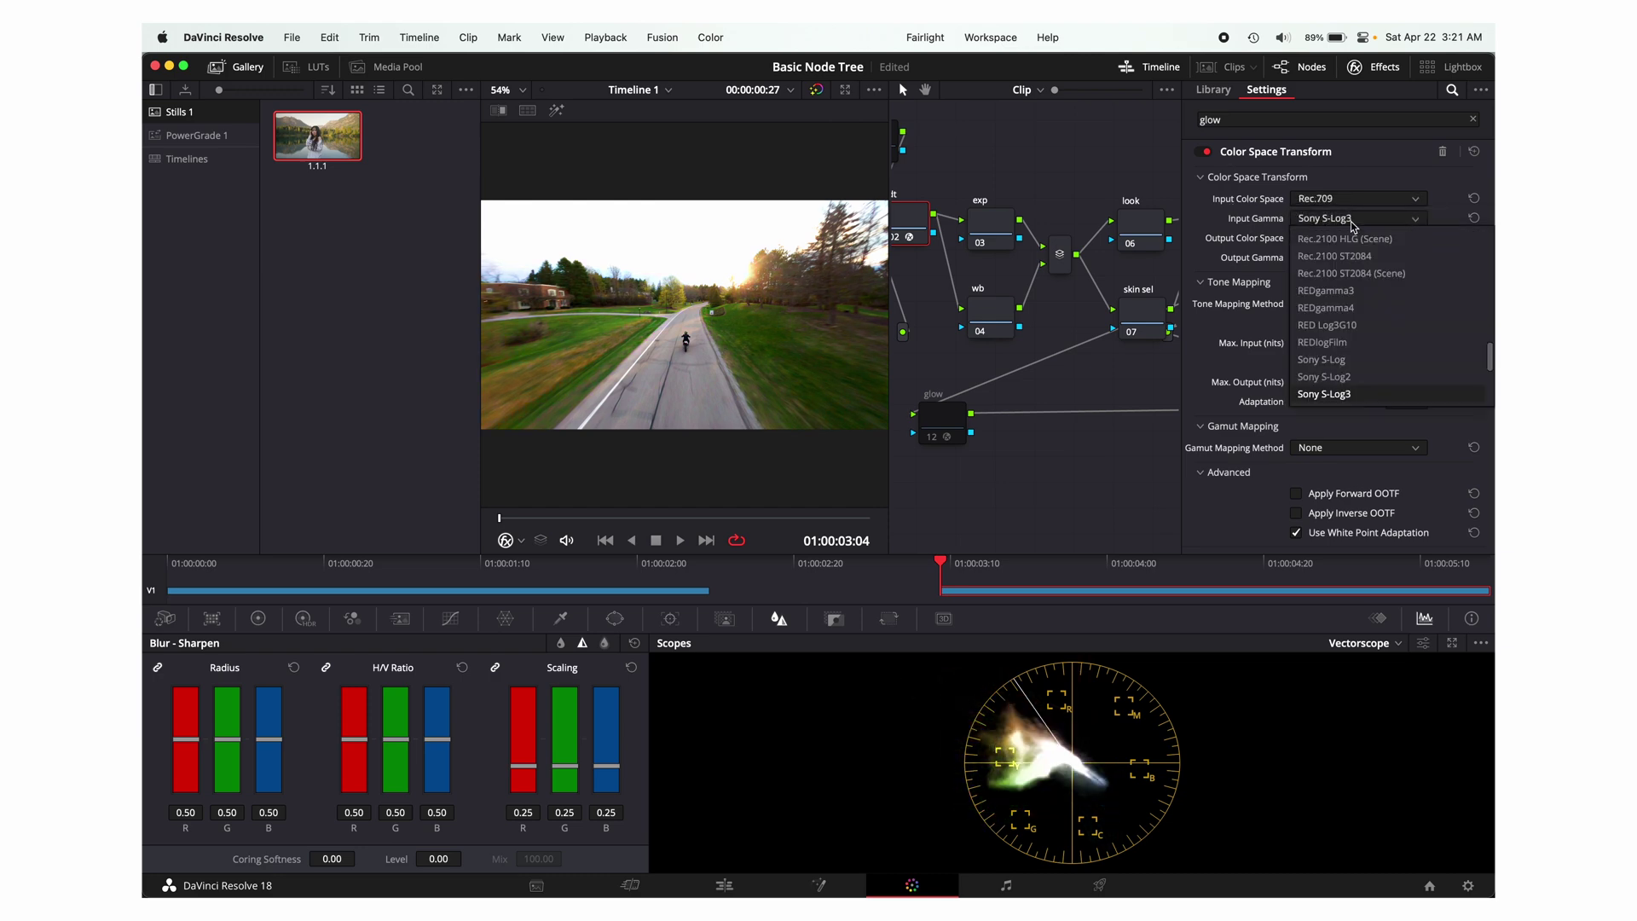
pyautogui.click(1349, 262)
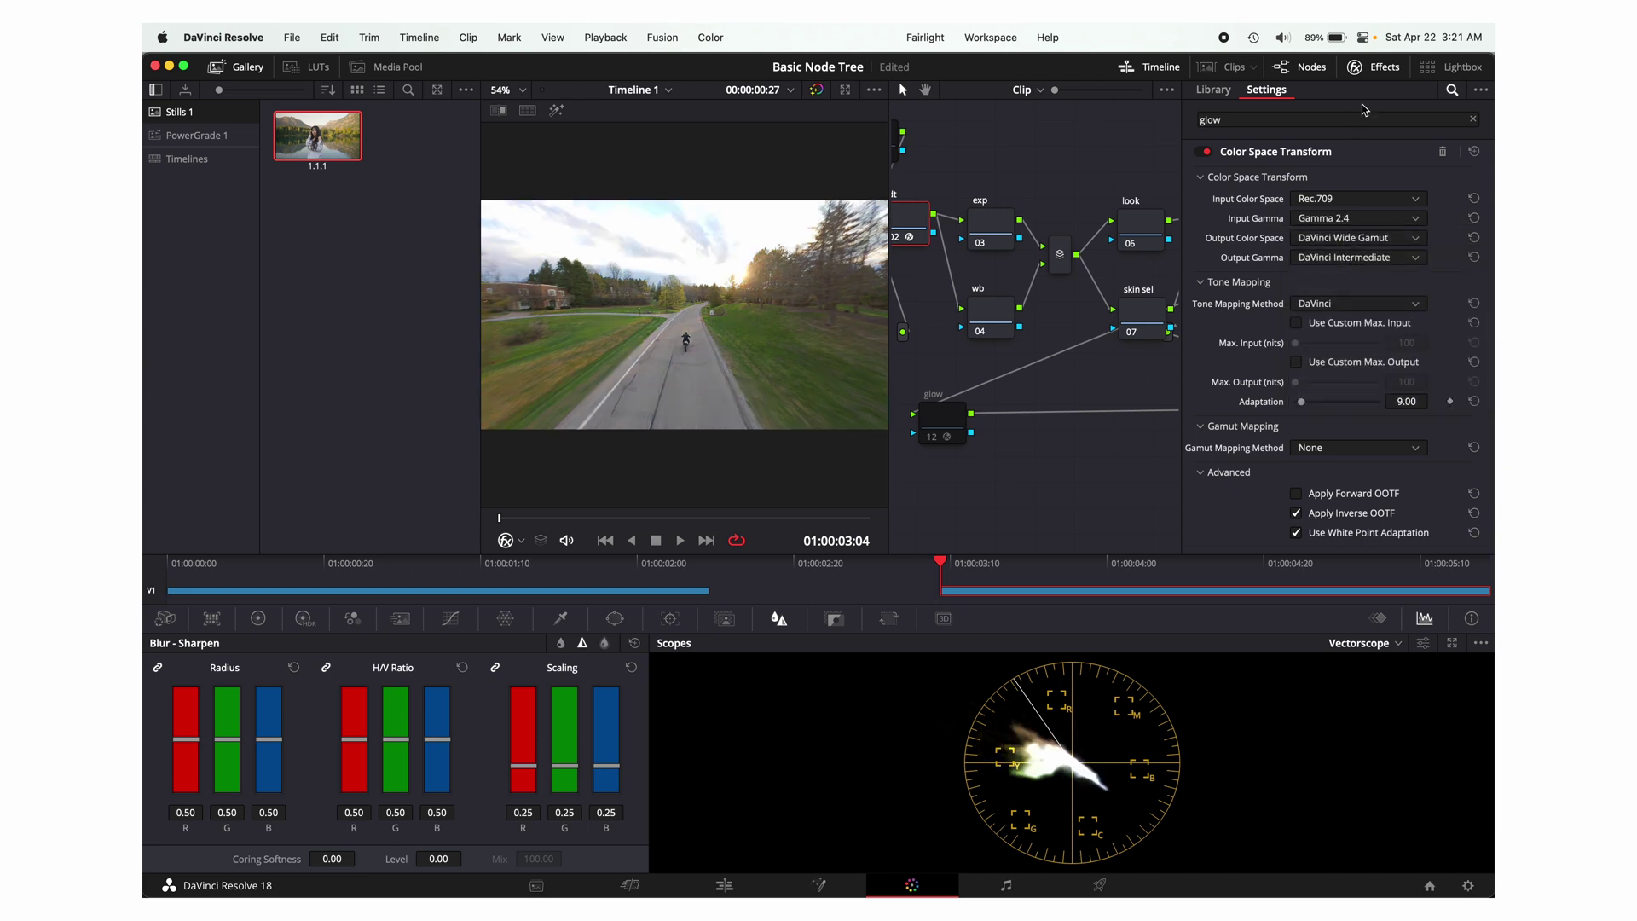
pyautogui.click(1374, 66)
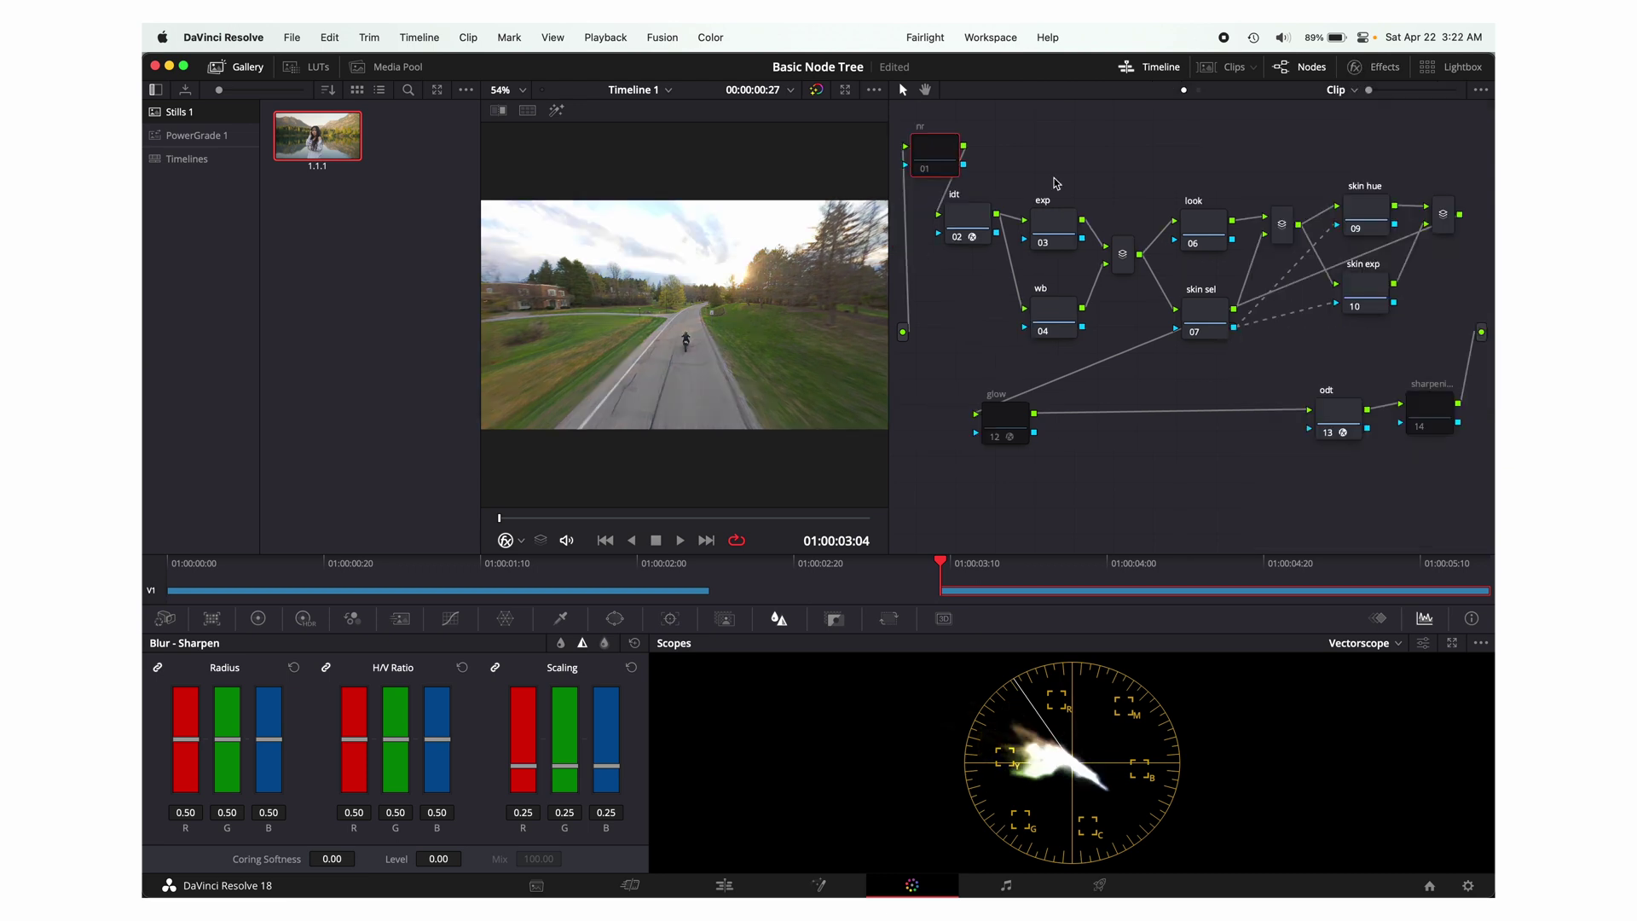